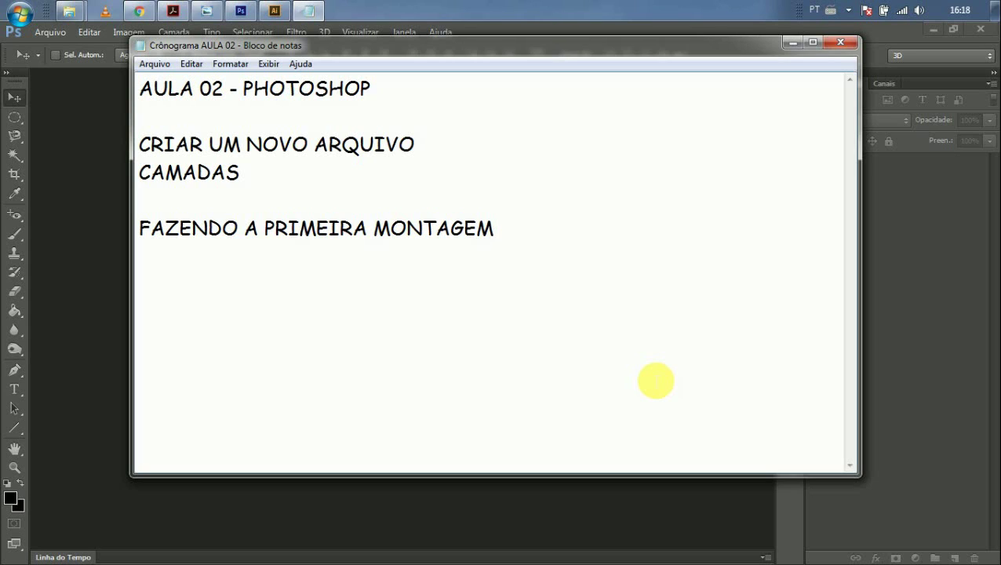
Step: Add the line FORMAS between CRIAR UM NOVO ARQUIVO and CAMADAS in the lesson outline
key("Up")
key("Up")
key("Return")
key("Up")
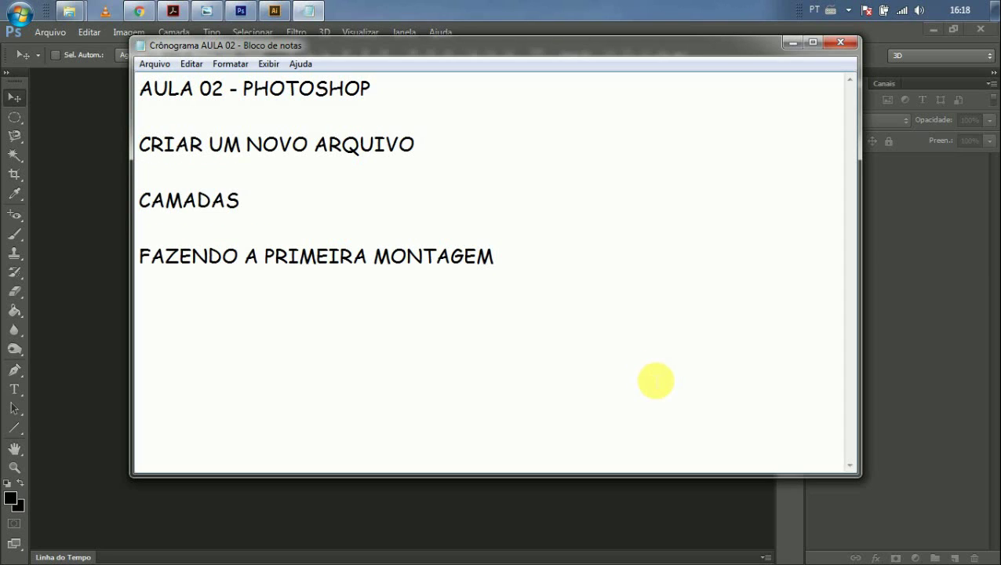
type("FORMAS")
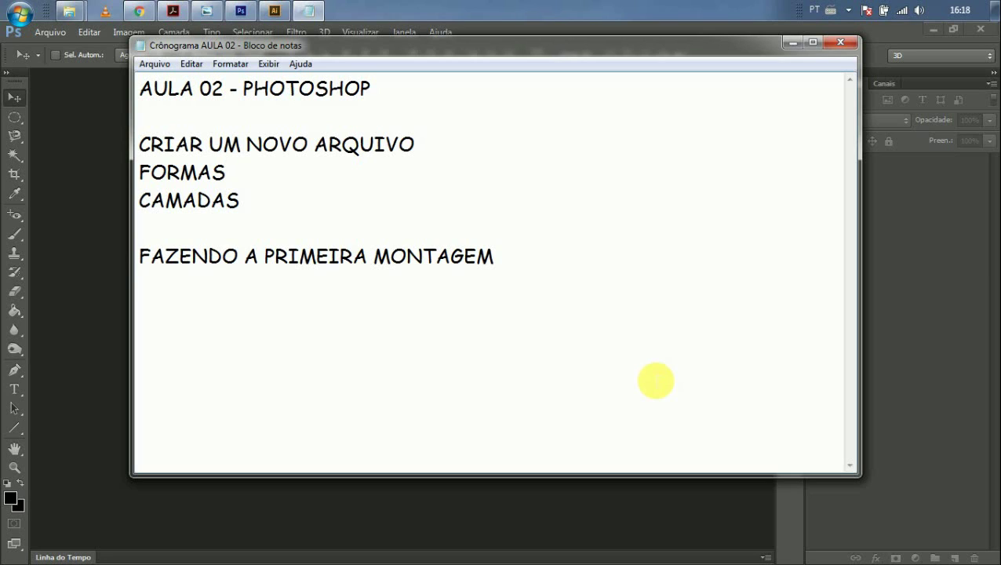
key("alt")
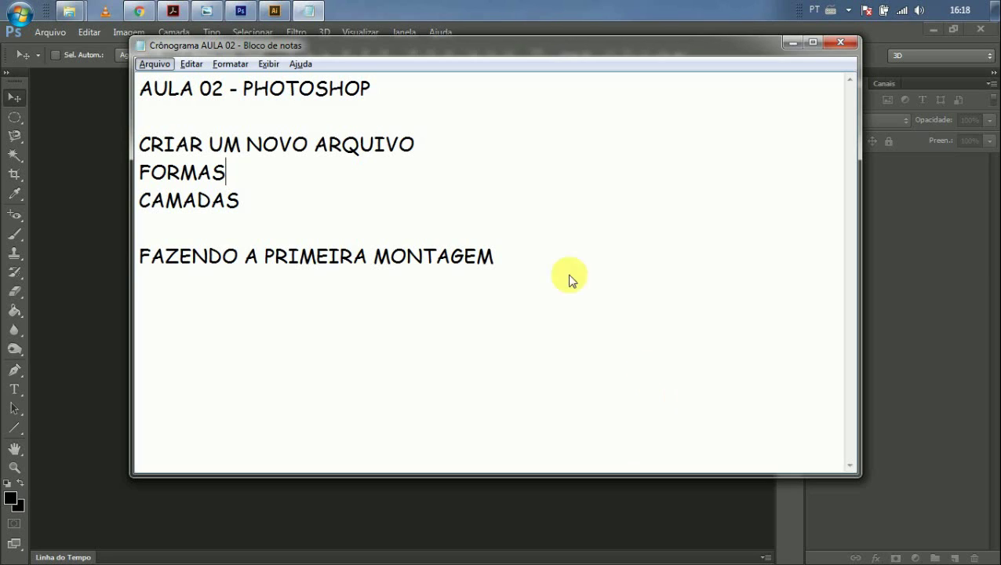
Step: Switch to Photoshop, start a new document and review its name, width and height settings
left_click(102, 198)
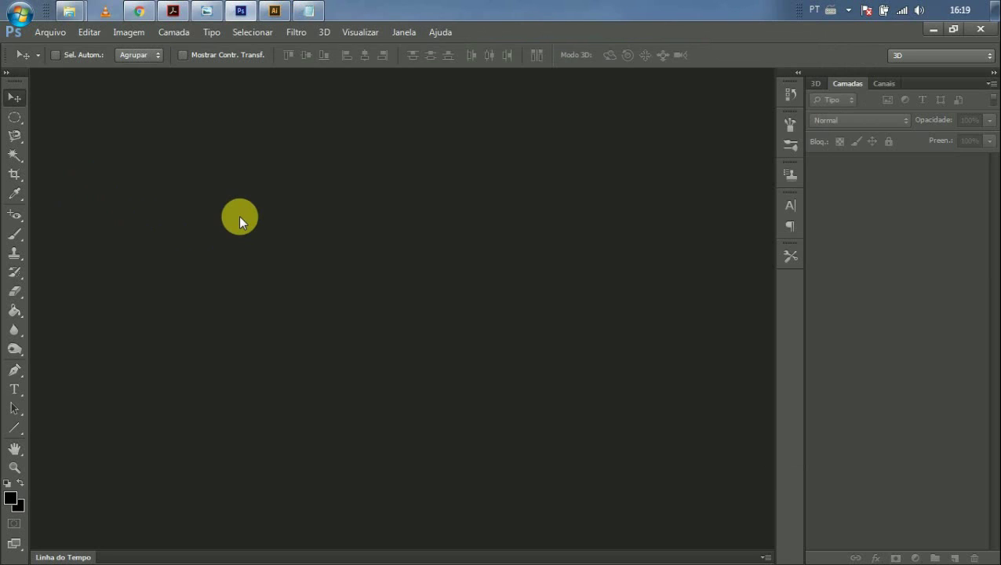
left_click(52, 32)
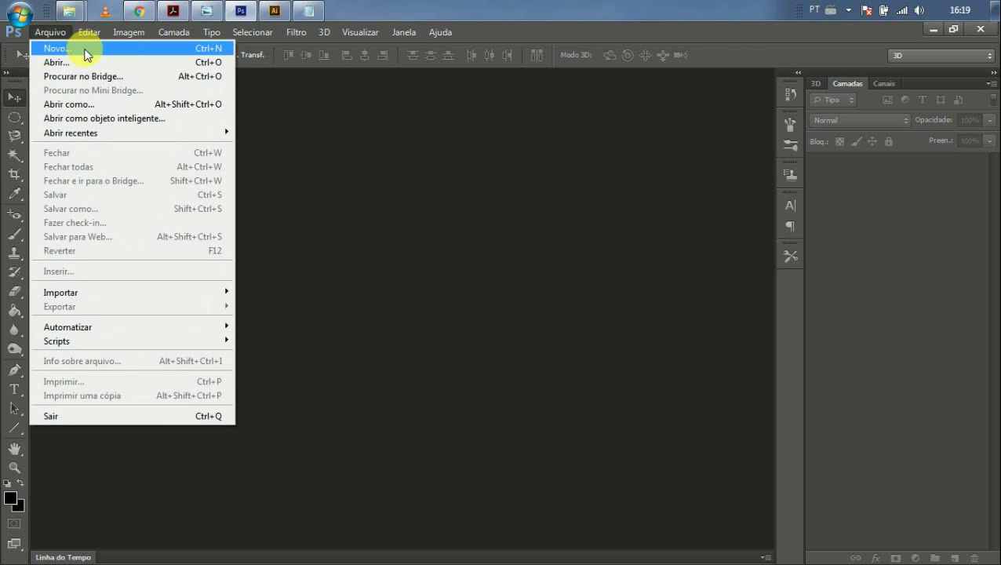
left_click(200, 49)
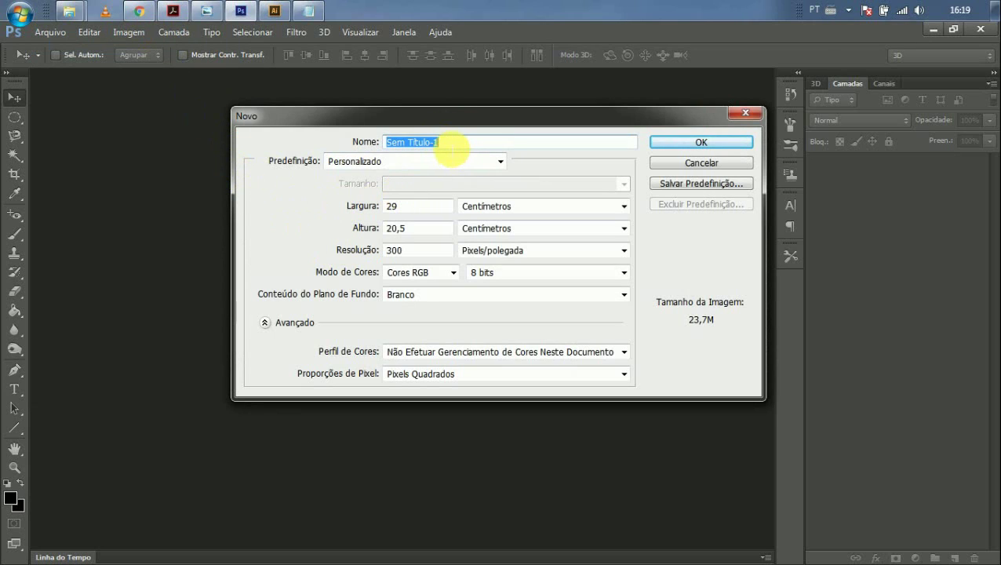
left_click(437, 145)
double_click(437, 142)
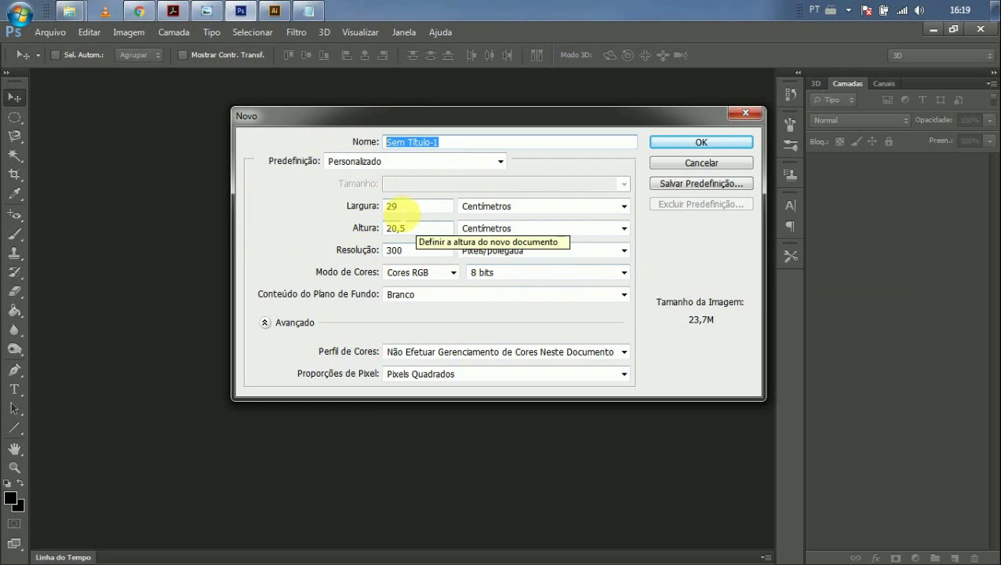
left_click_drag(411, 207, 346, 204)
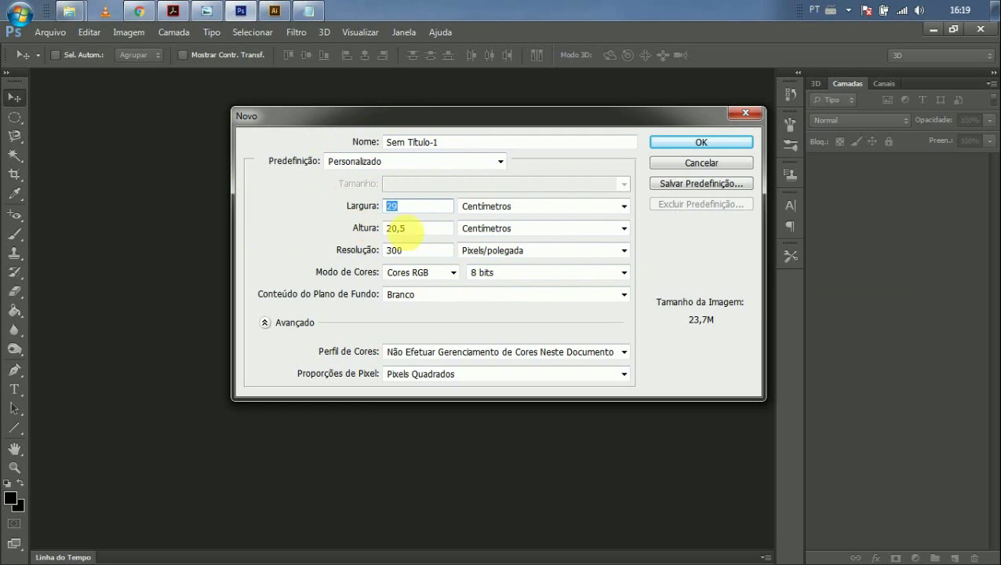
left_click_drag(414, 229, 313, 230)
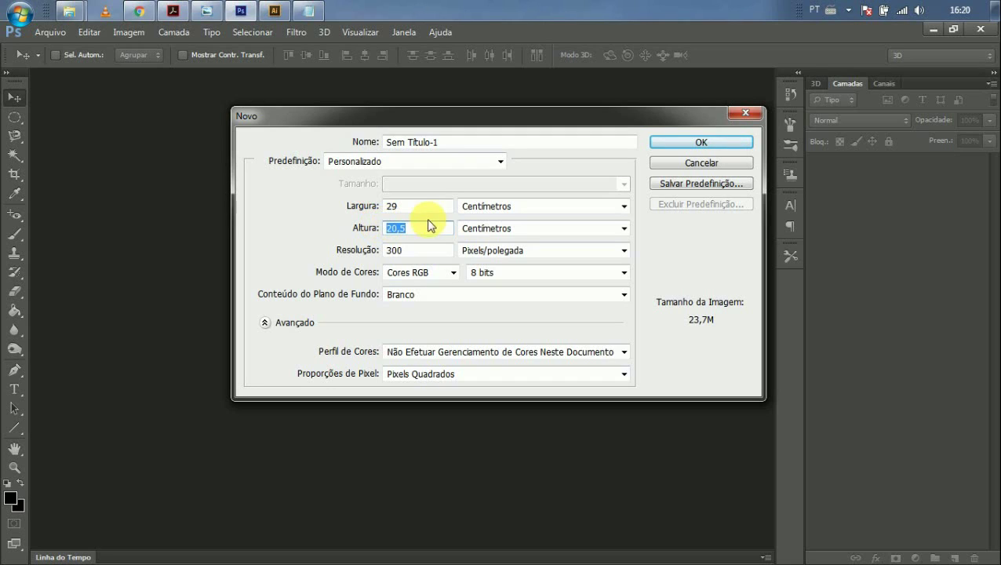
left_click_drag(415, 208, 331, 228)
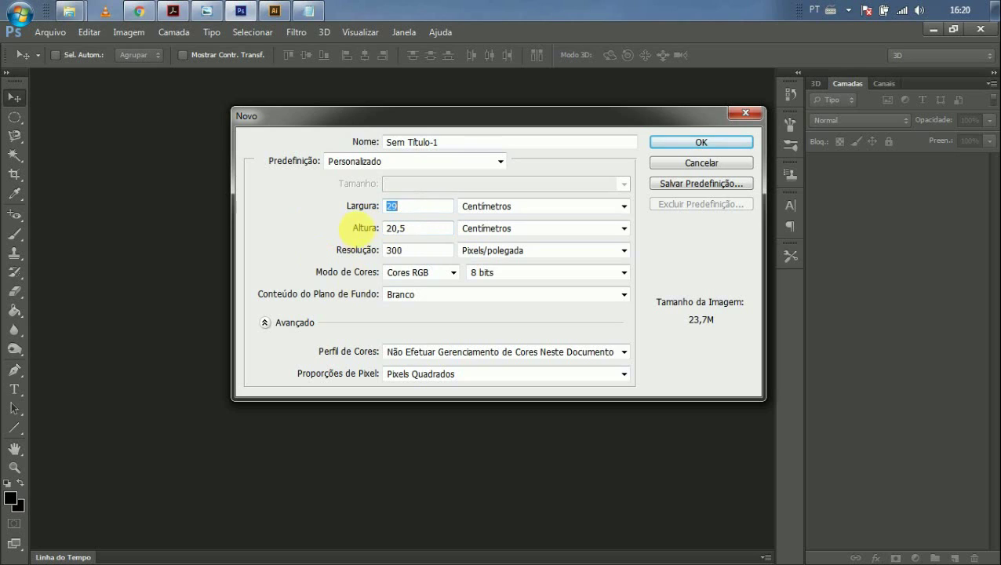
Step: Try pixels and millimetres as the size units for the new document's width and height
left_click(482, 210)
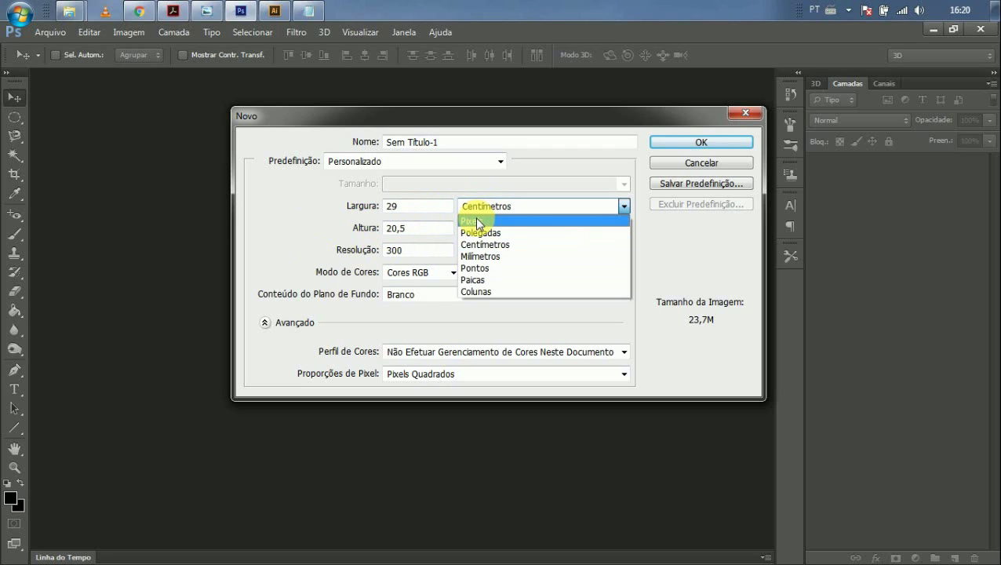
left_click(478, 223)
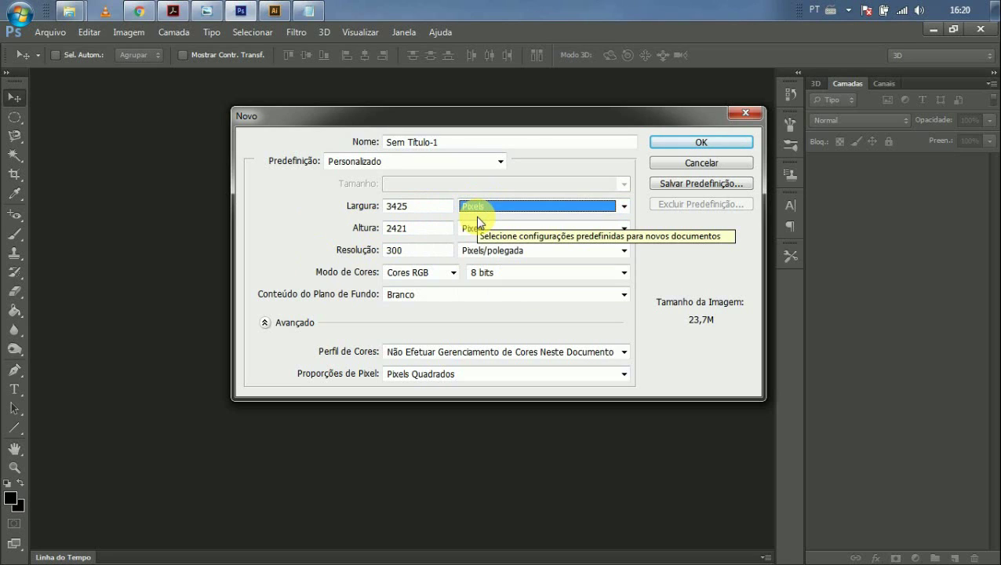
left_click(477, 206)
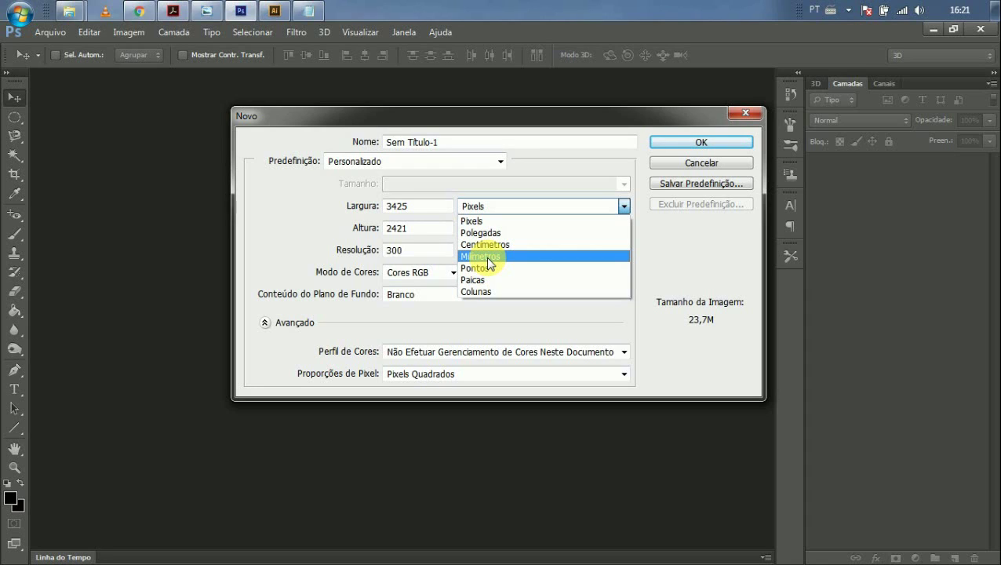
left_click(487, 257)
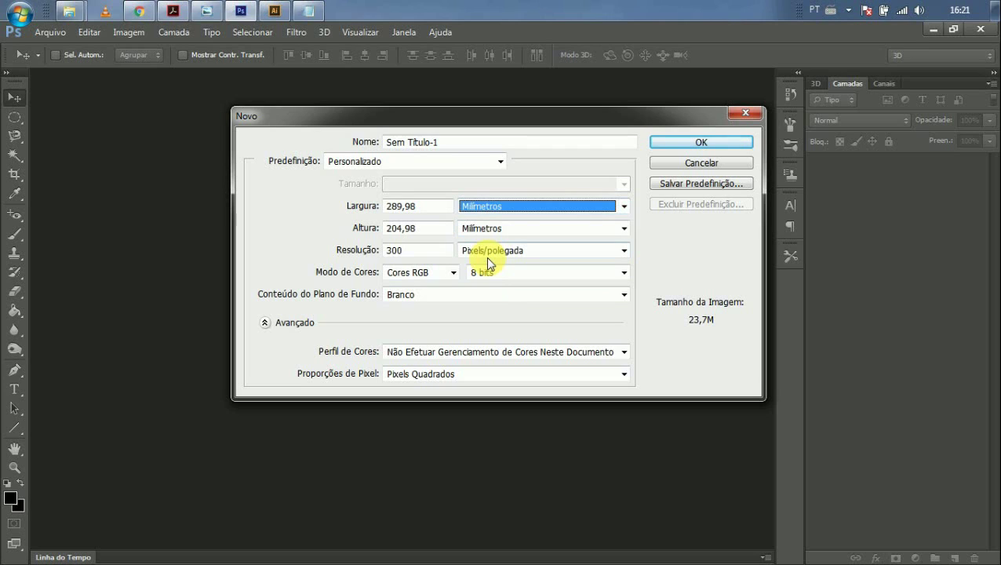
left_click_drag(426, 212, 346, 213)
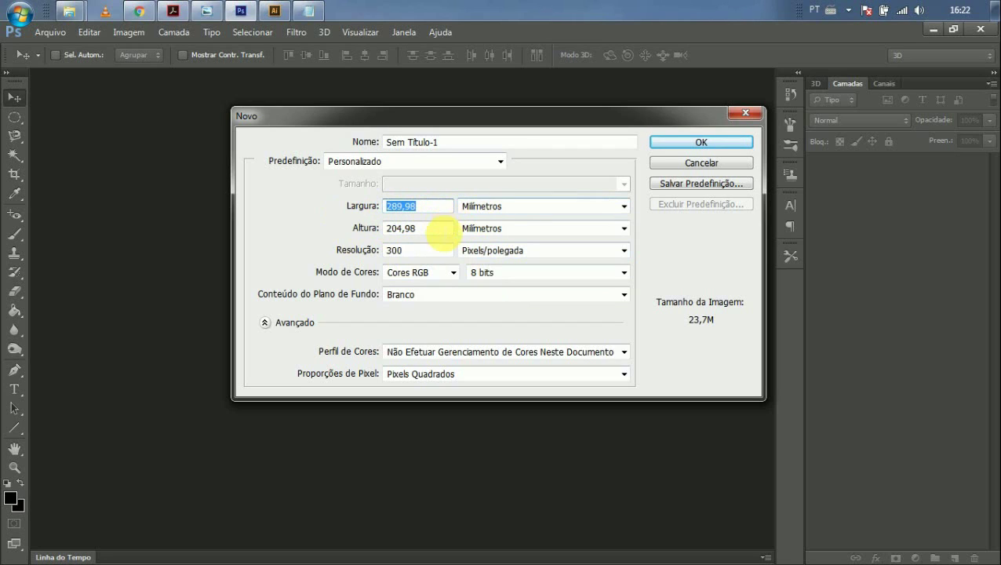
left_click_drag(440, 229, 351, 226)
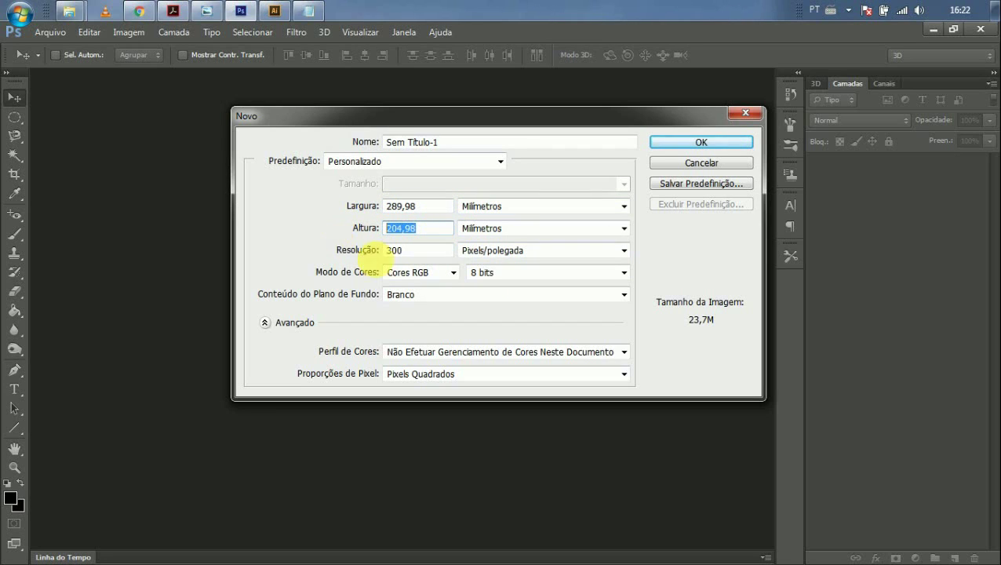
left_click(481, 206)
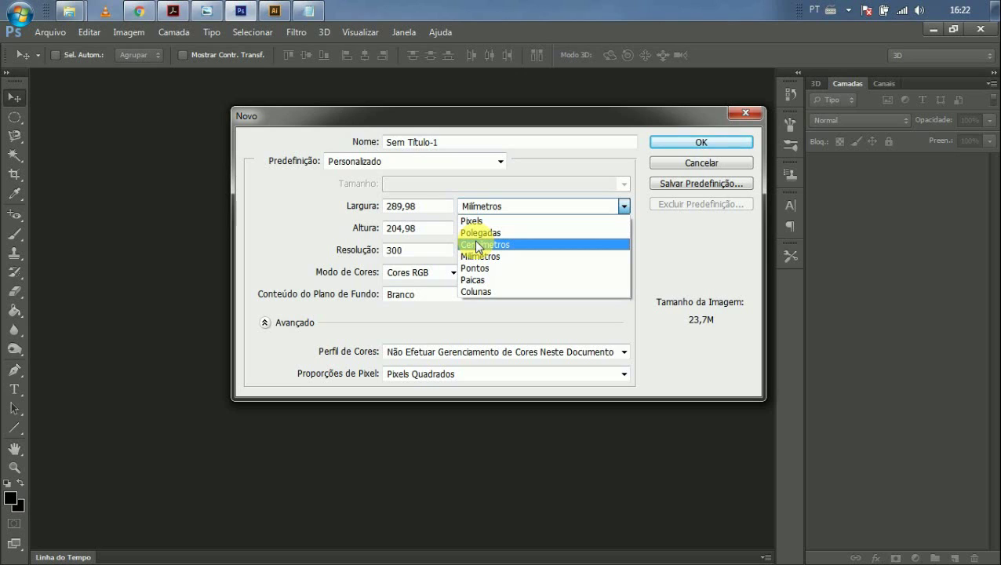
left_click(392, 249)
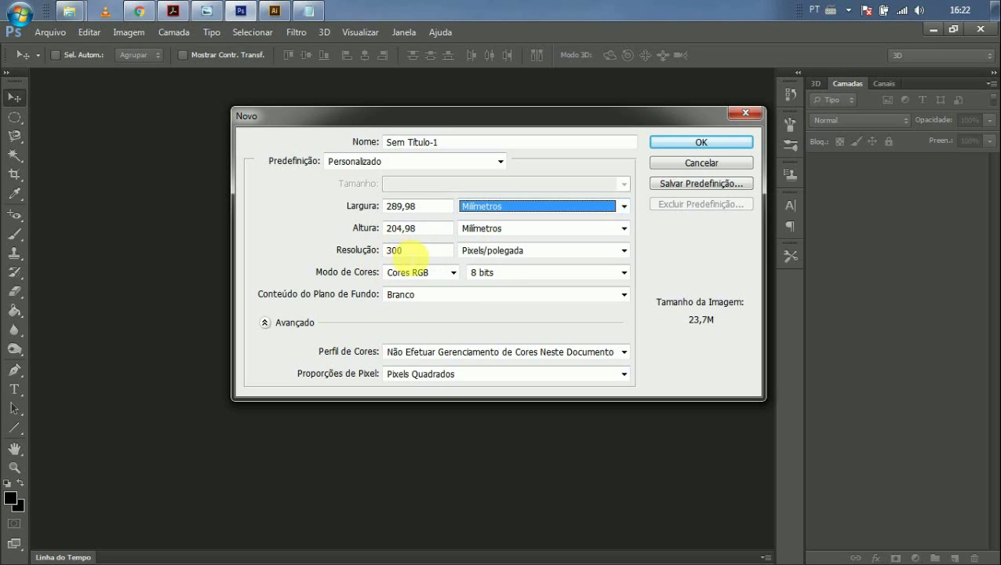
Step: Review the new document's resolution and choose Cores RGB as its colour mode
left_click_drag(402, 250, 345, 267)
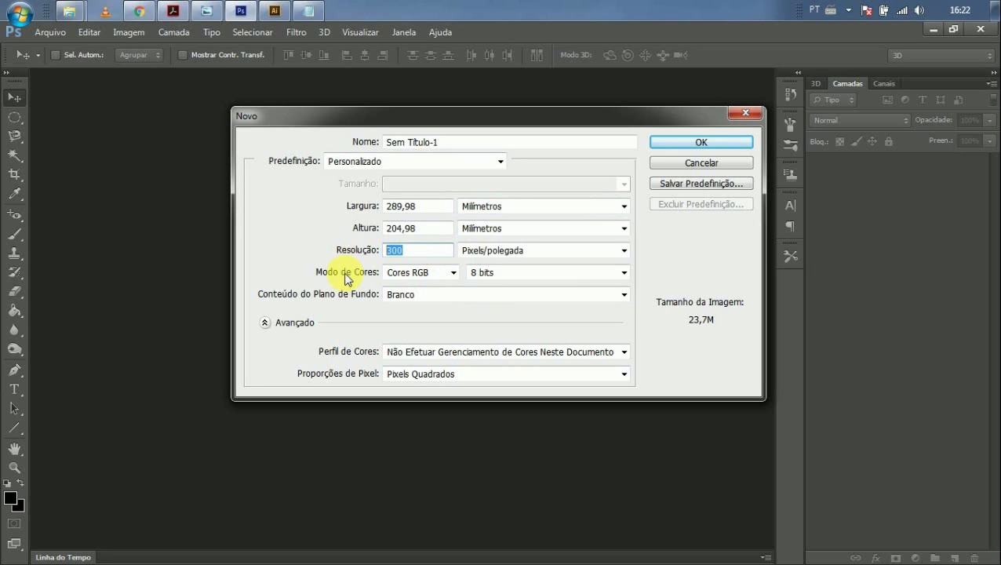
left_click(402, 277)
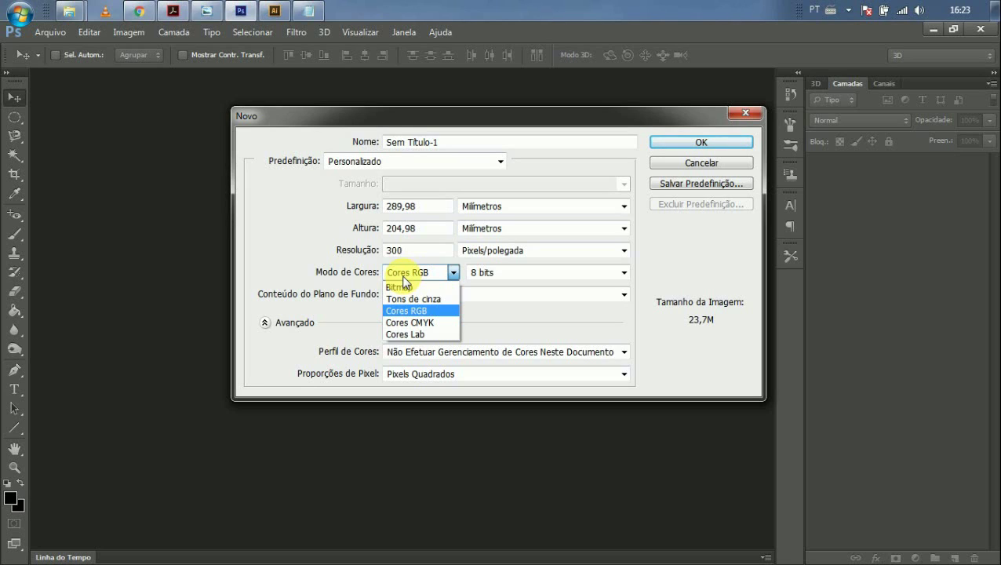
left_click(421, 312)
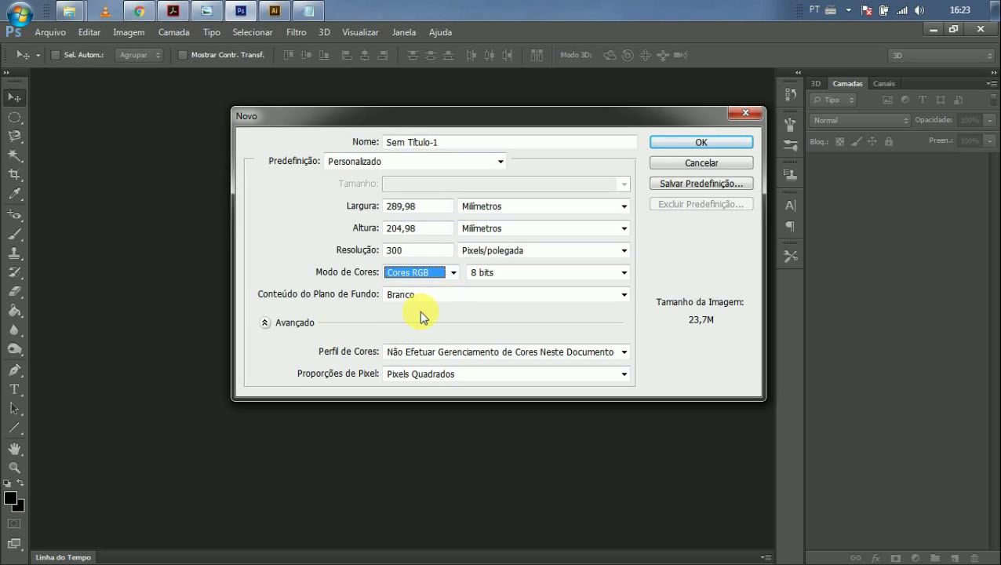
Step: Set the size units to pixels and create the document with a width and height of 500 pixels
left_click(496, 207)
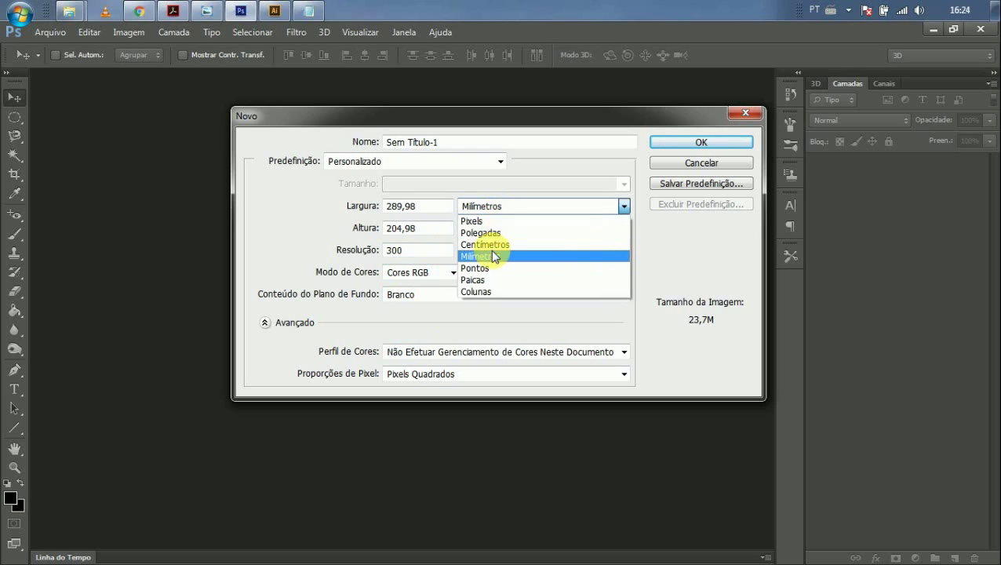
left_click(475, 221)
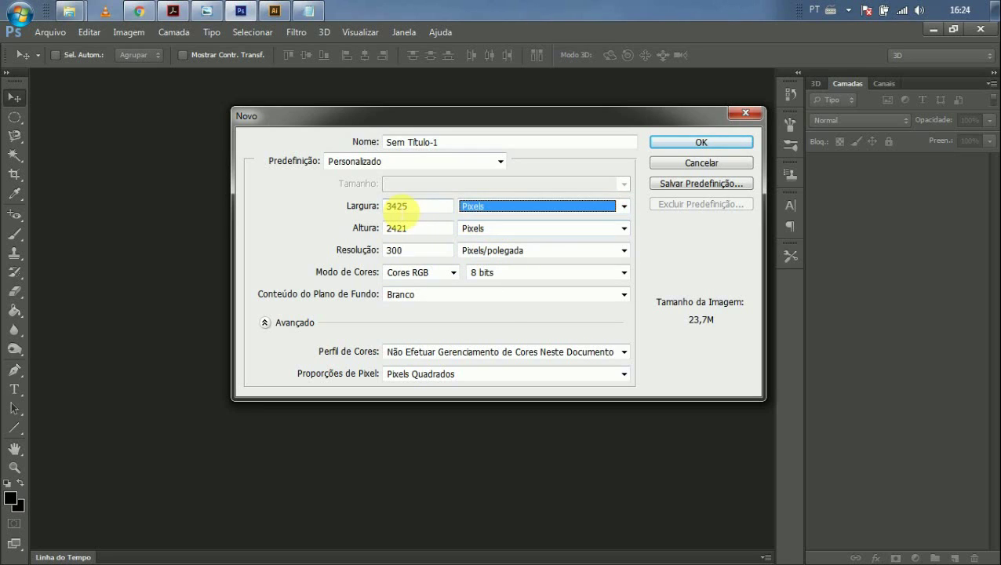
left_click_drag(418, 210, 371, 223)
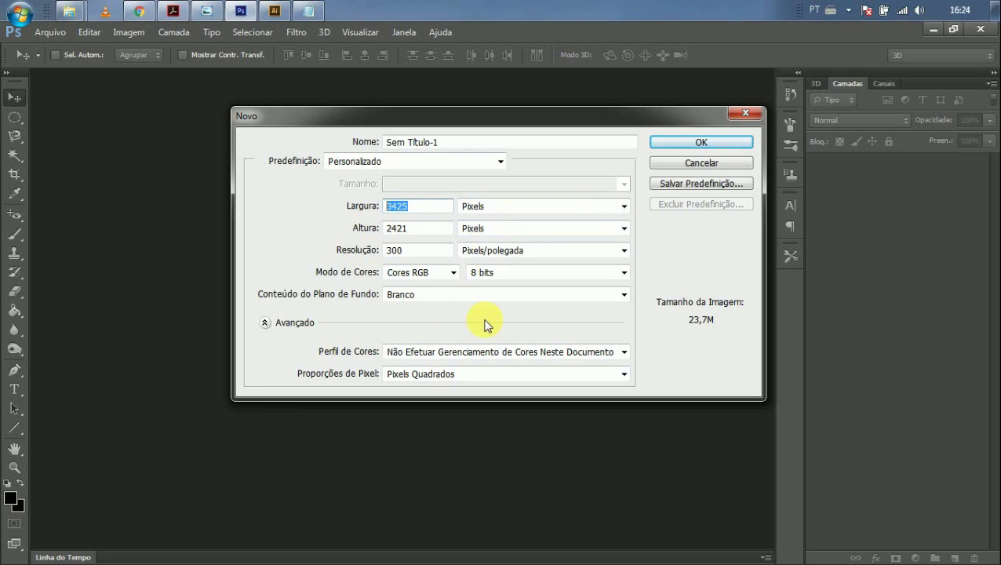
type("500")
key("Tab")
key("Tab")
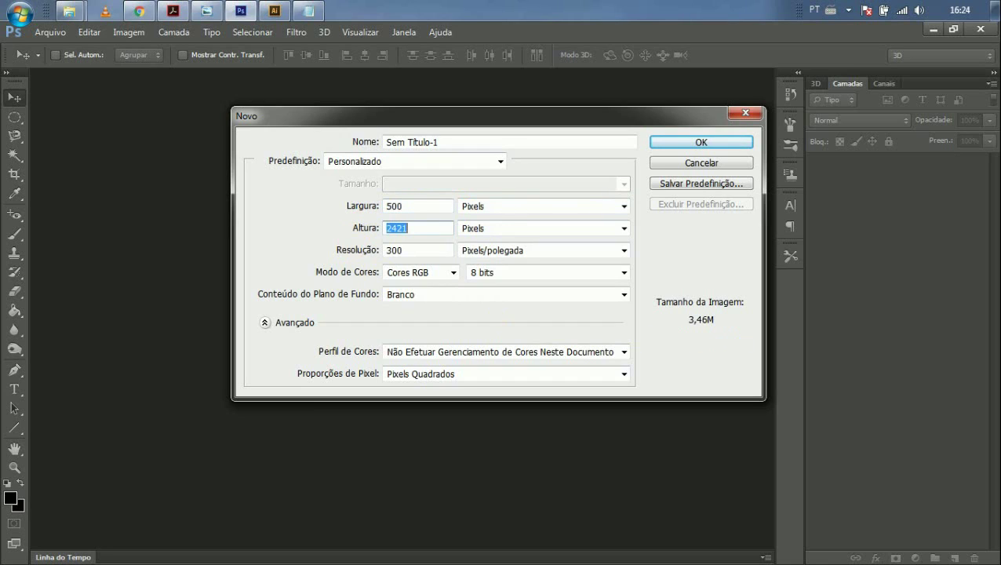
type("500")
left_click(697, 143)
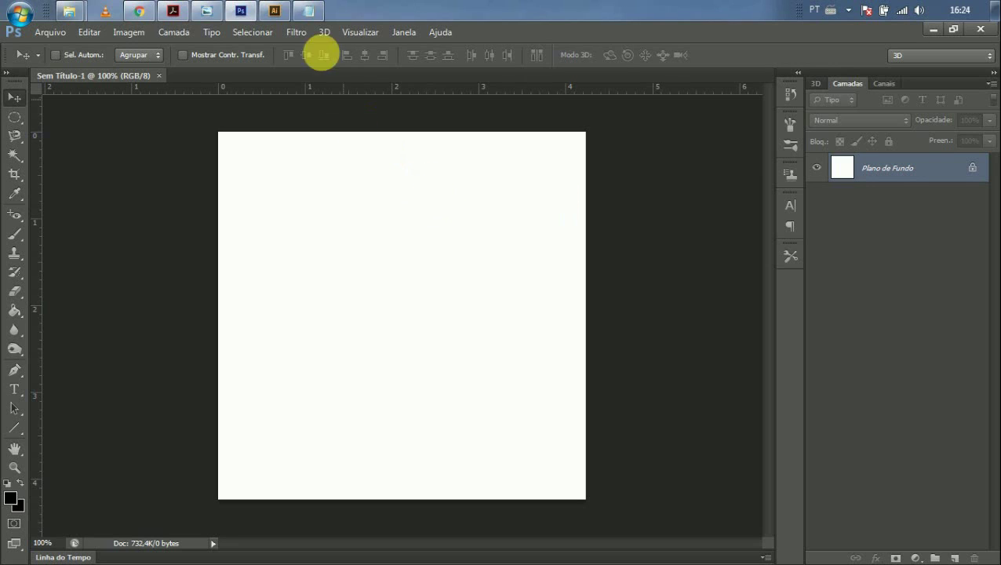
Step: Switch to the Notepad lesson outline, highlight the FORMAS topic and return to Photoshop
left_click(308, 10)
left_click_drag(226, 172, 91, 178)
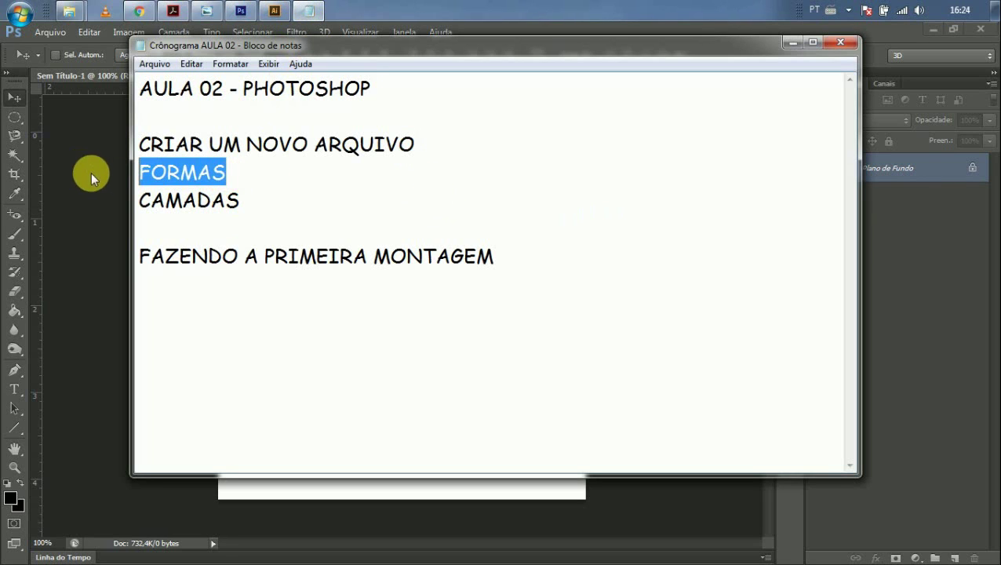
left_click(117, 241)
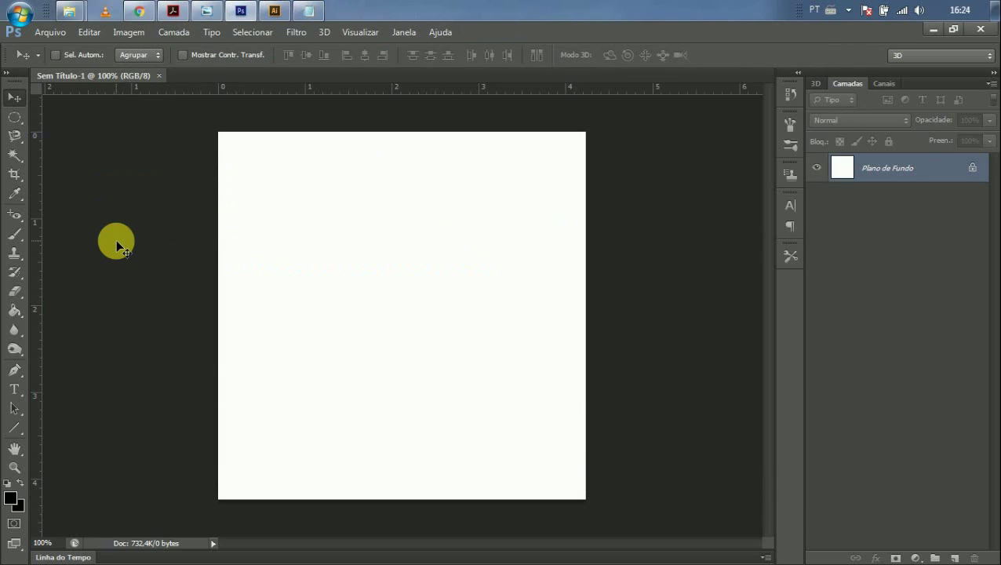
Step: Draw a black rectangle shape about 199 x 145 px in the left-centre area of the canvas with the Rectangle tool
left_click(12, 430)
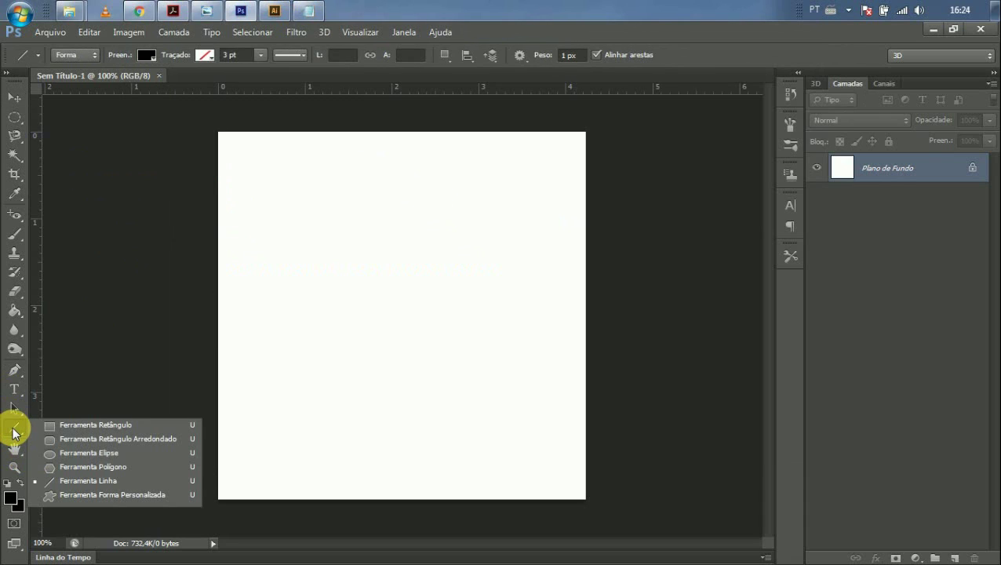
left_click(94, 428)
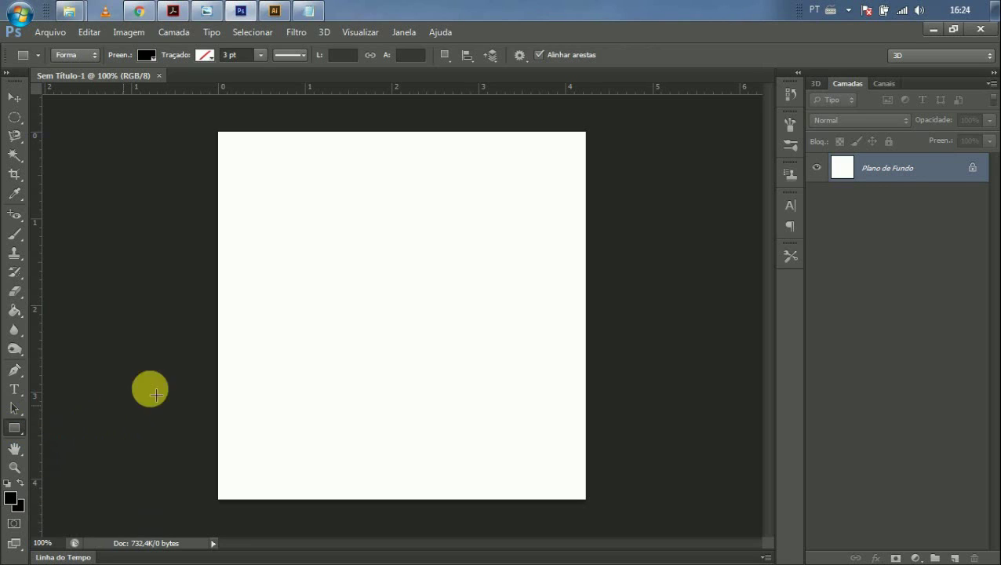
left_click(287, 318)
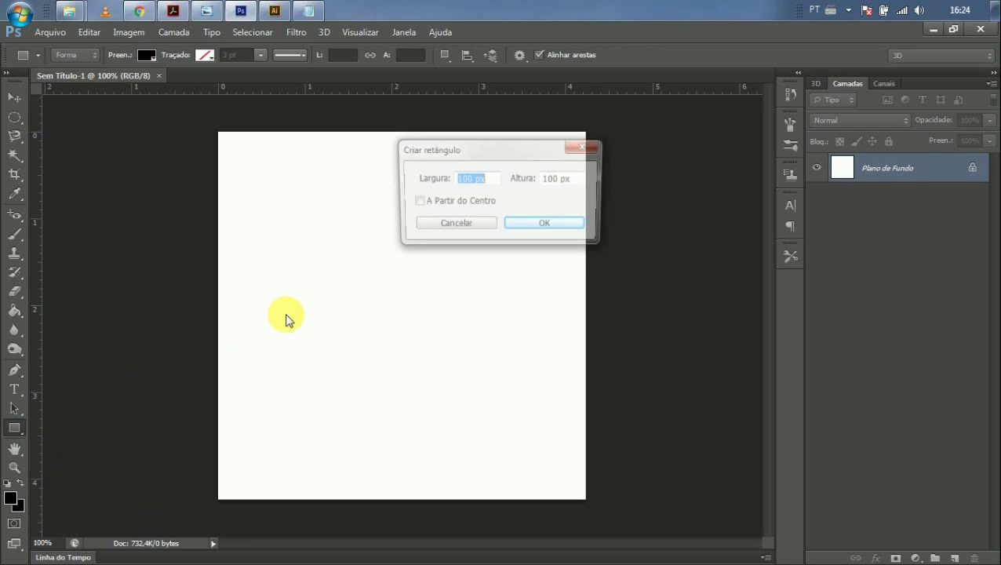
left_click(585, 147)
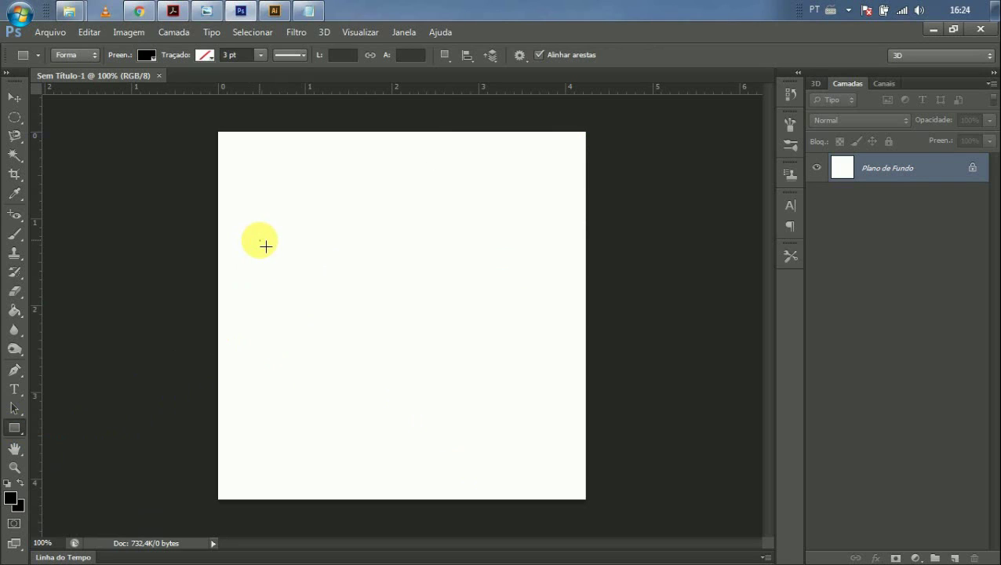
left_click_drag(265, 246, 412, 352)
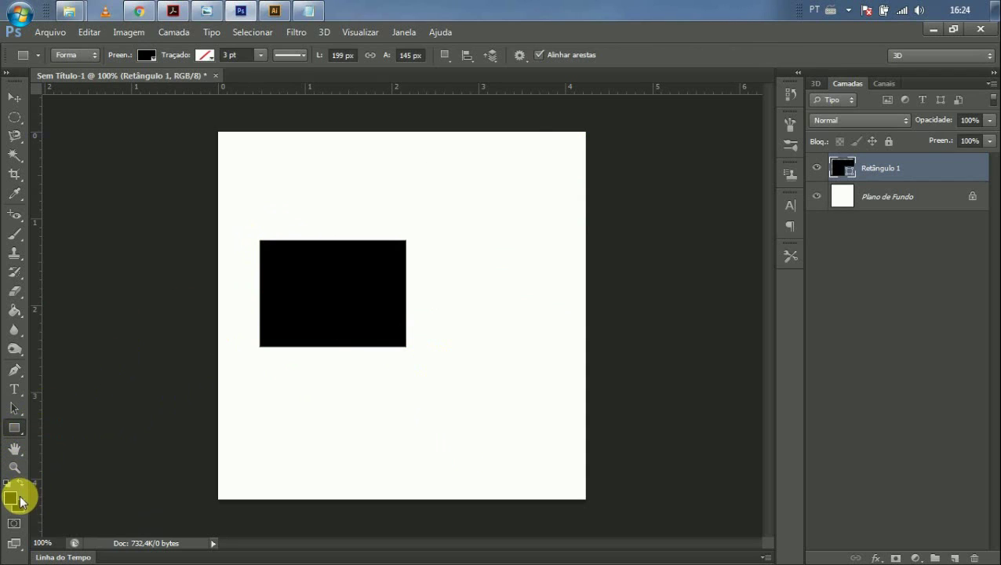
Step: Set the foreground colour to bright green (24ff00) and draw an ellipse about 131 x 162 px to the right of the black rectangle
right_click(16, 428)
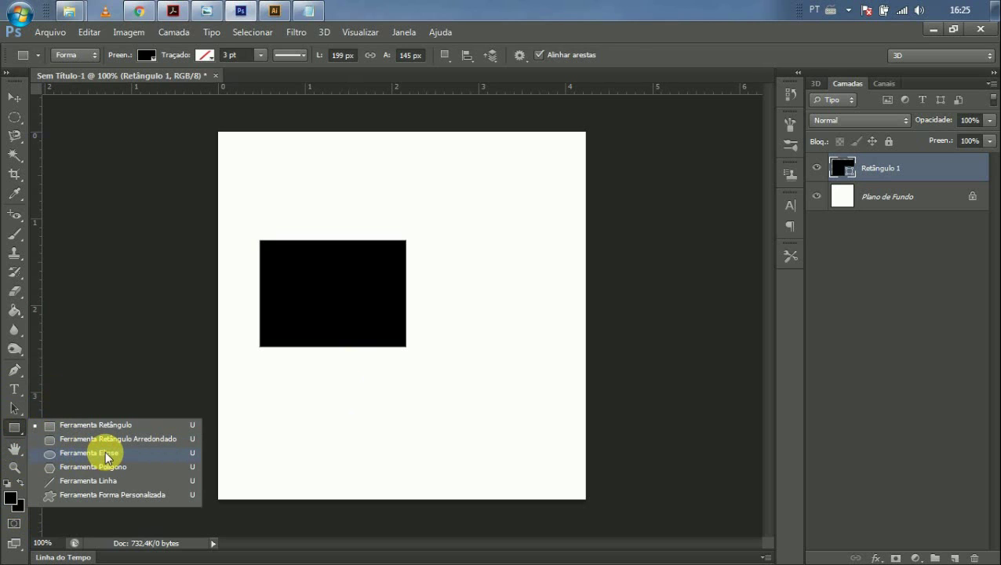
left_click(106, 452)
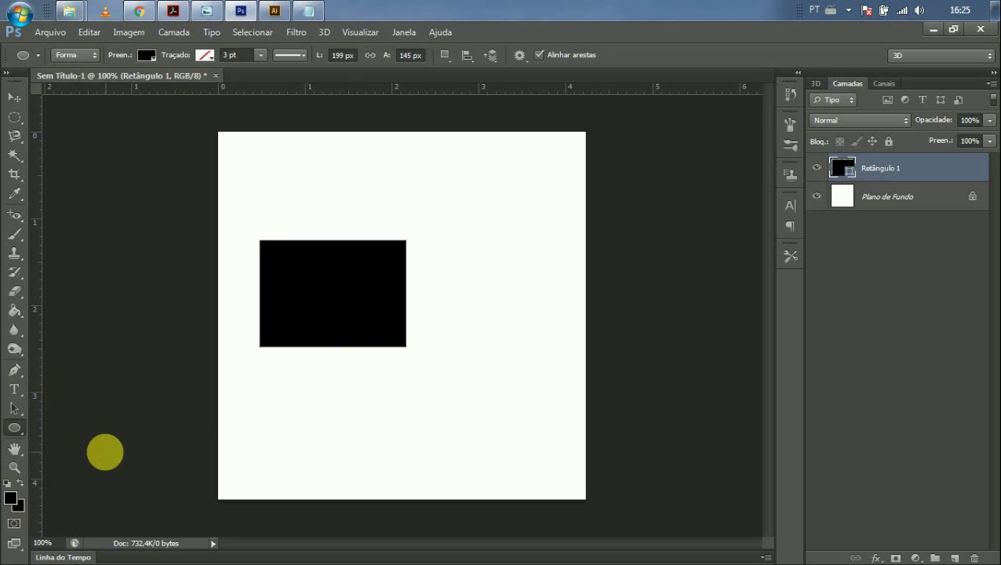
left_click(11, 499)
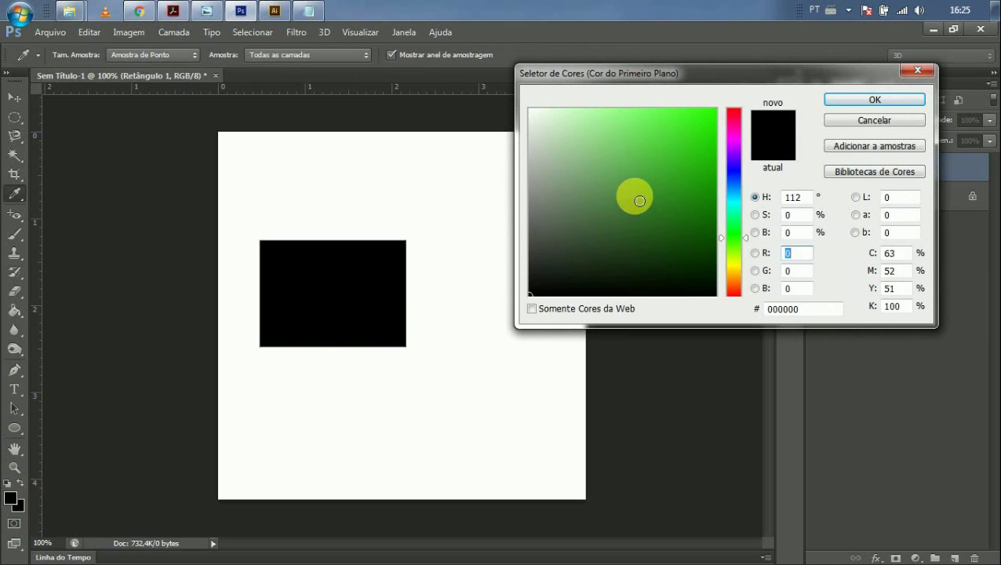
left_click_drag(720, 141, 716, 108)
left_click(854, 100)
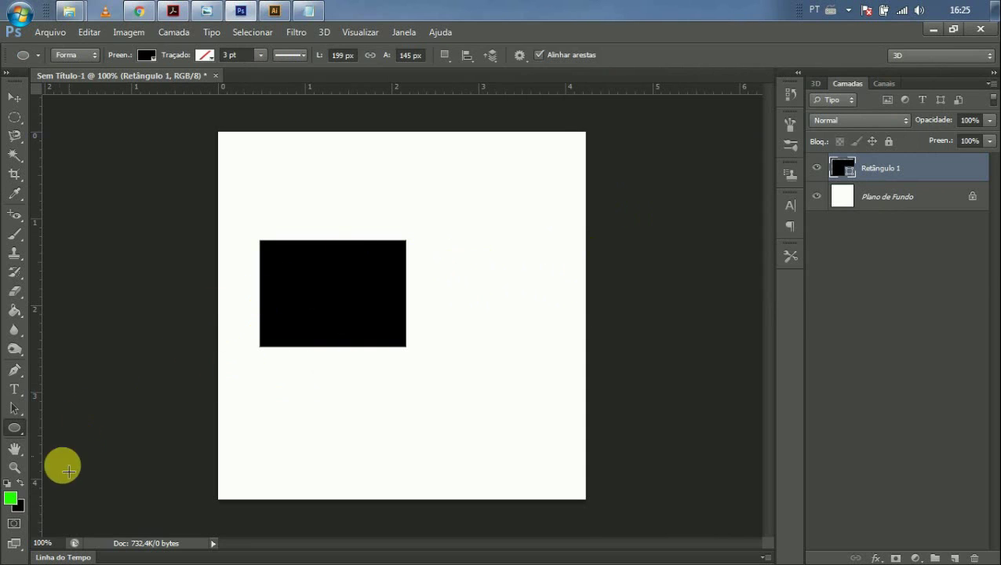
left_click(10, 499)
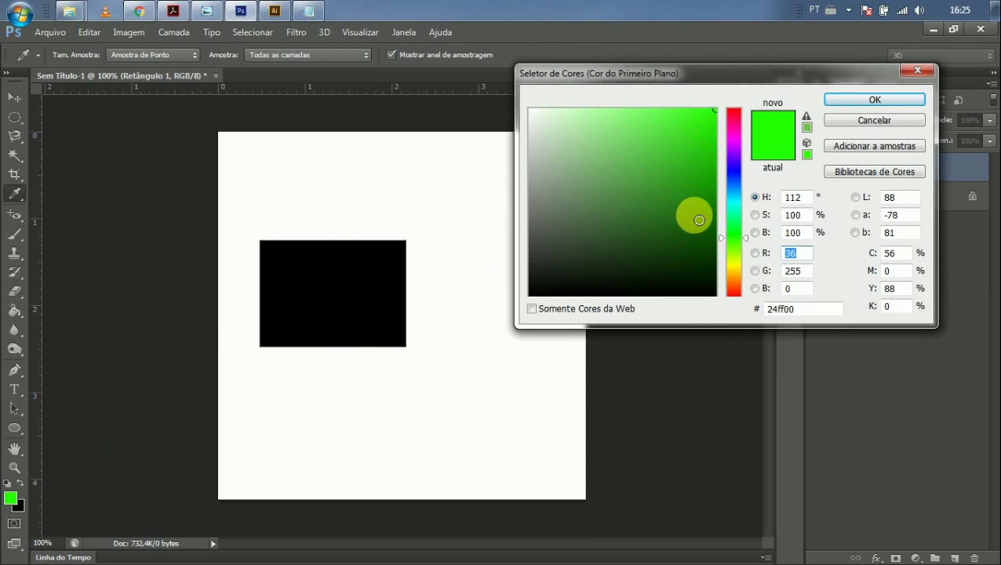
left_click(917, 70)
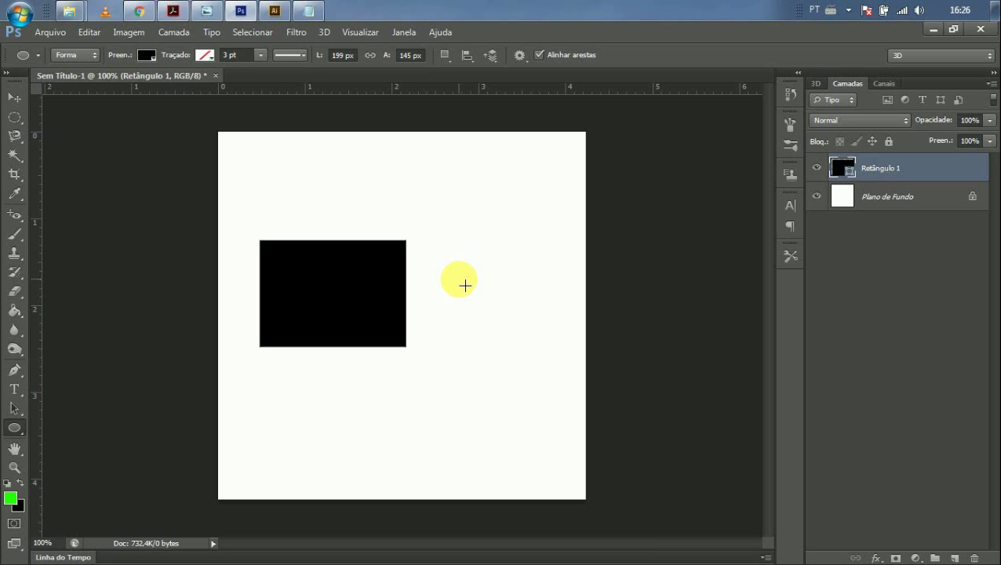
left_click_drag(448, 278, 542, 397)
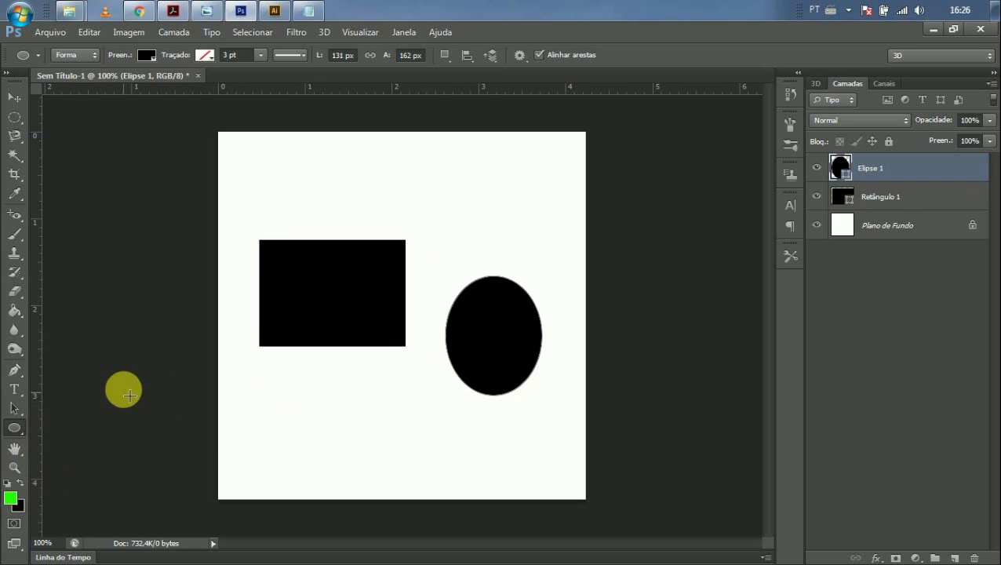
Step: Rasterize the Elipse 1 shape layer and fill the ellipse with the green foreground colour using the Paint Bucket
left_click(13, 311)
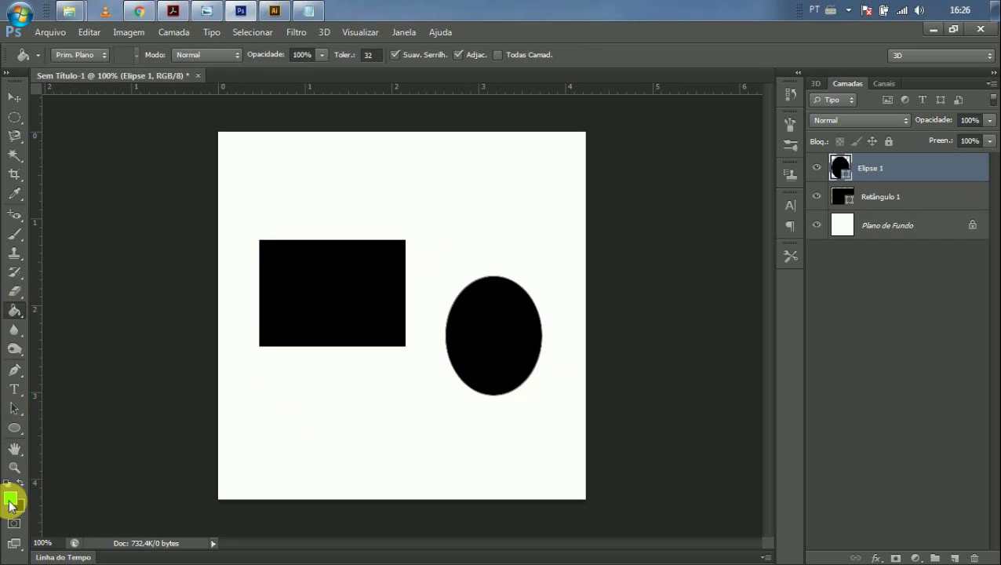
left_click(494, 345)
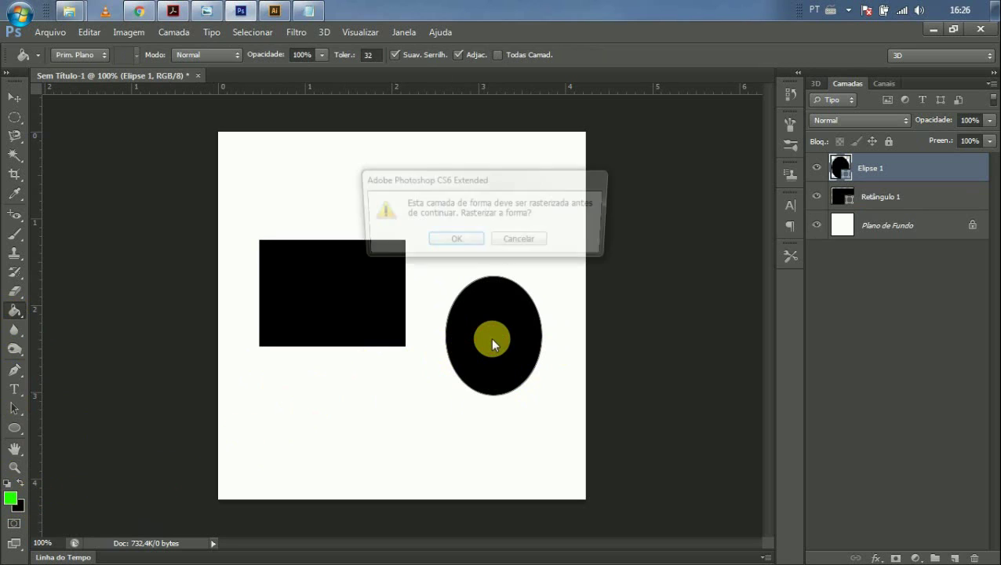
left_click_drag(485, 174, 461, 188)
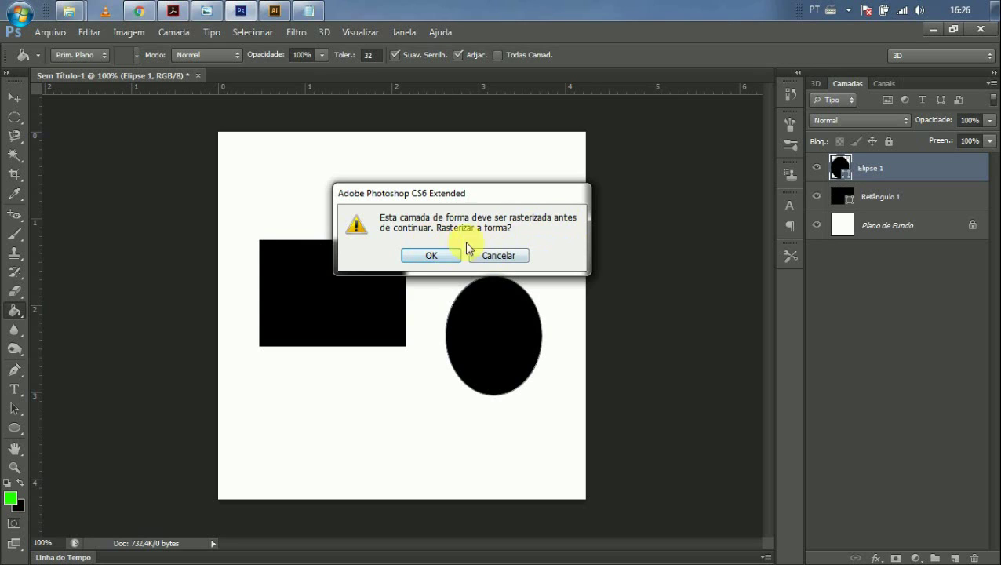
left_click(415, 258)
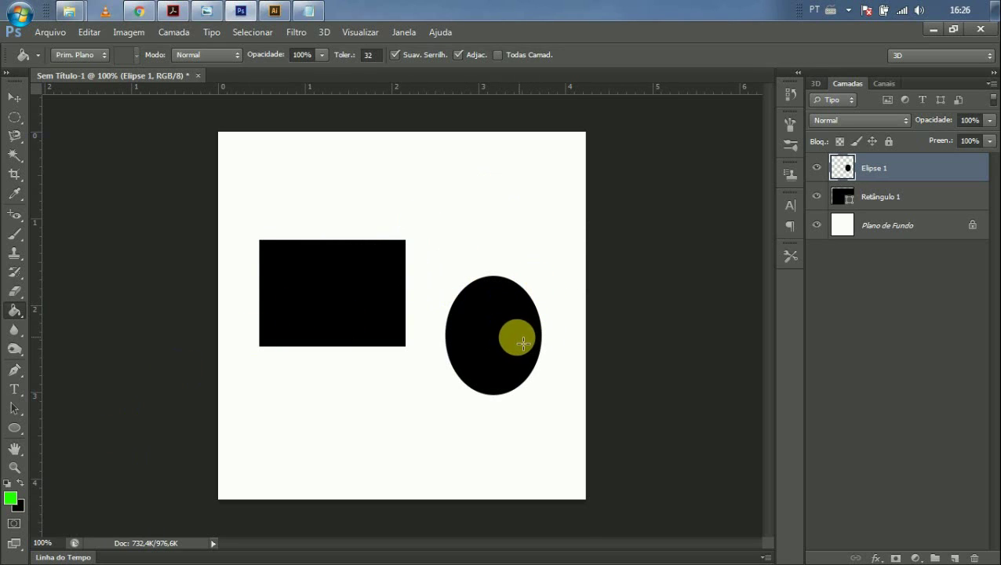
left_click(522, 342)
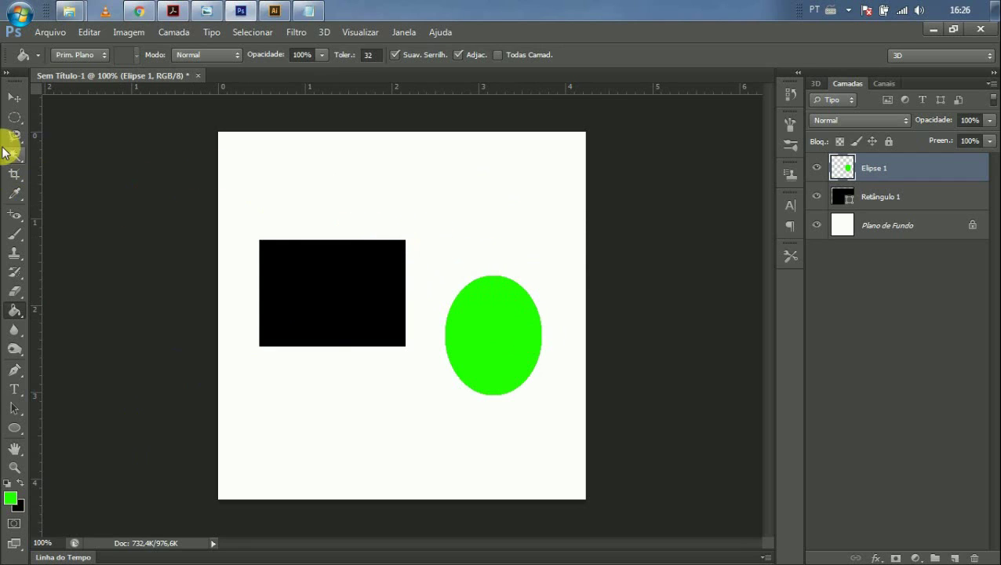
Step: Look up the Camadas panel in the list of available windows and examine its place in the workspace
left_click(15, 97)
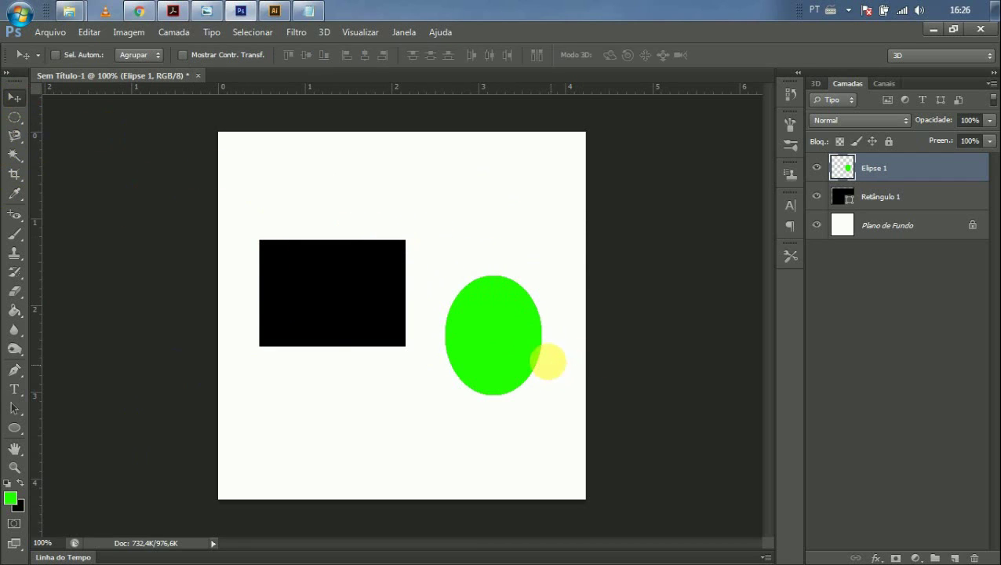
scroll(409, 351, "up", 5)
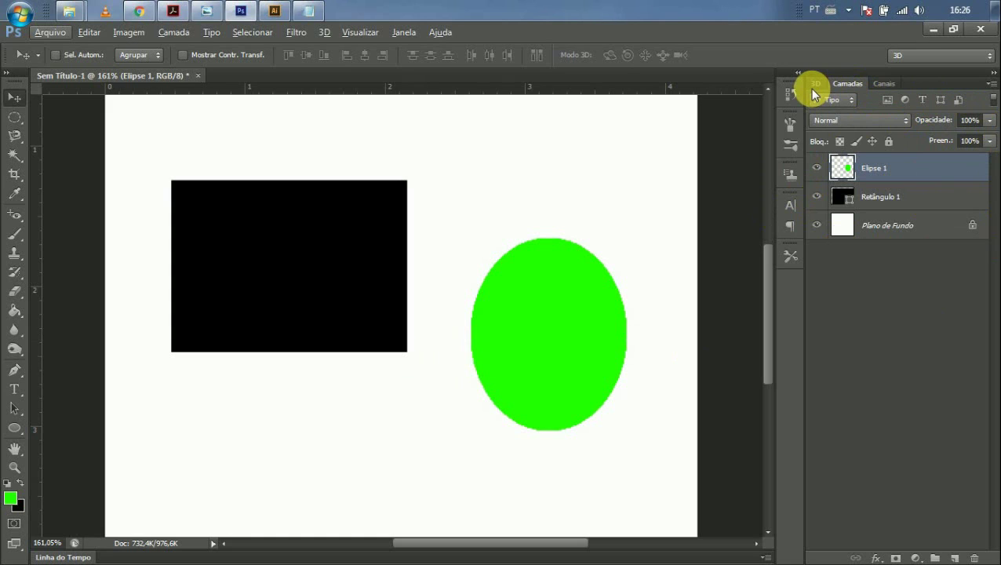
left_click(404, 32)
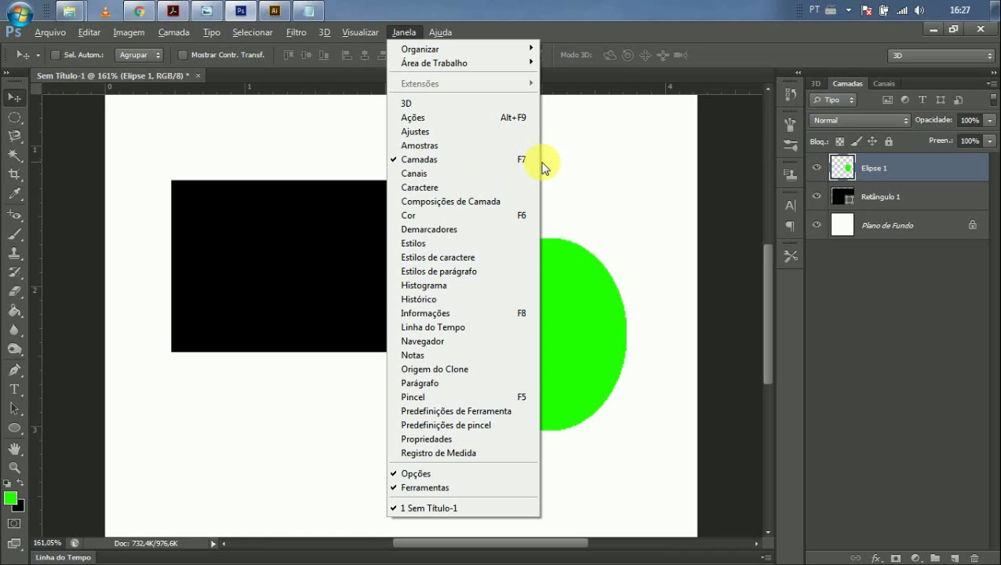
left_click(583, 189)
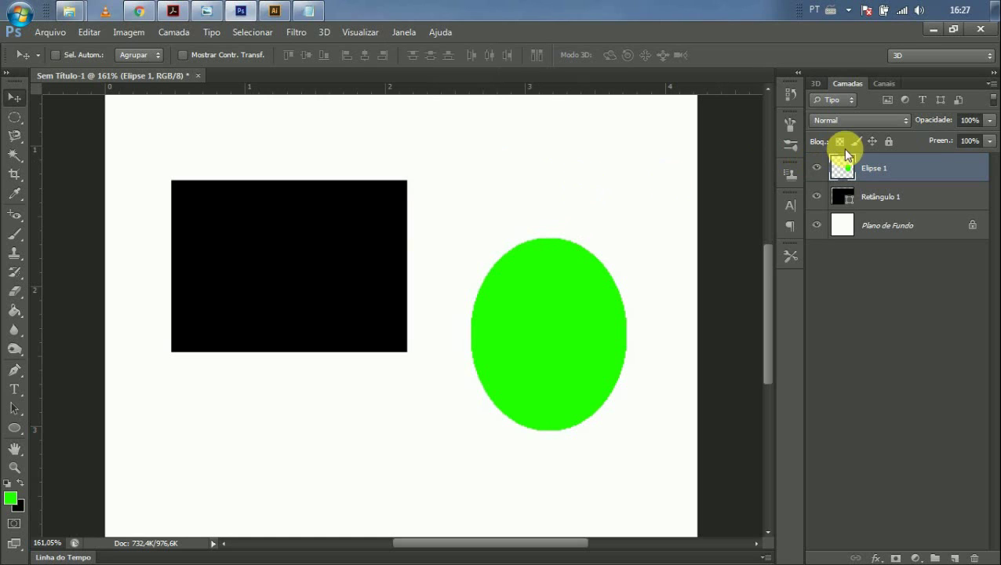
left_click(400, 33)
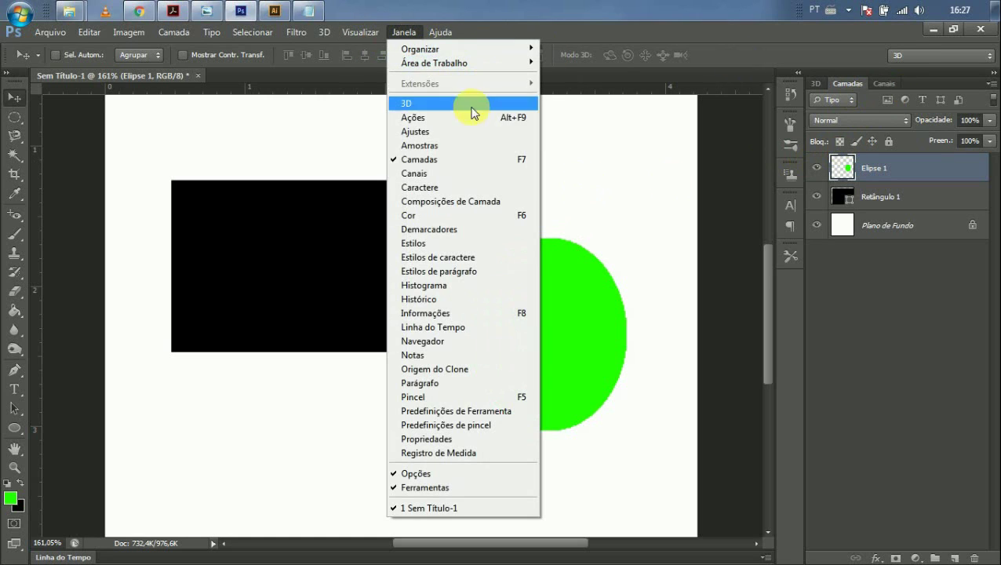
left_click(635, 161)
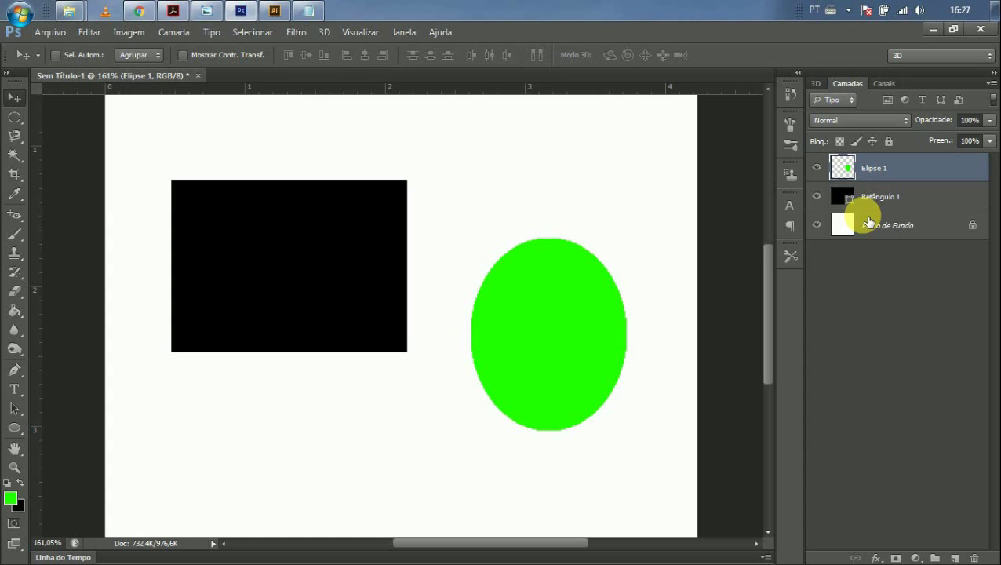
Step: Draw a thin green rectangle about 162 x 12 px near the lower-left edge of the canvas
left_click_drag(769, 310, 769, 365)
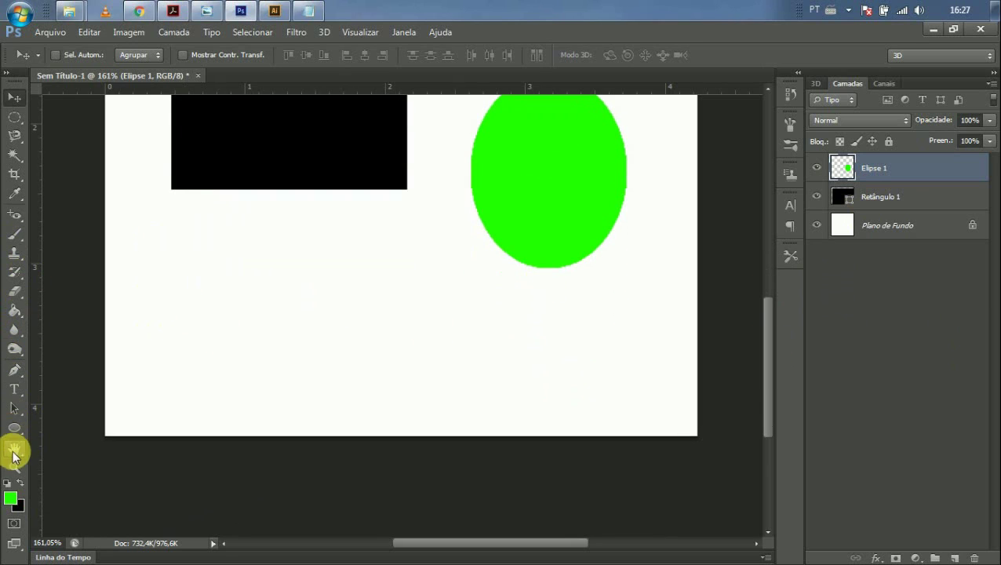
left_click_drag(14, 434, 67, 428)
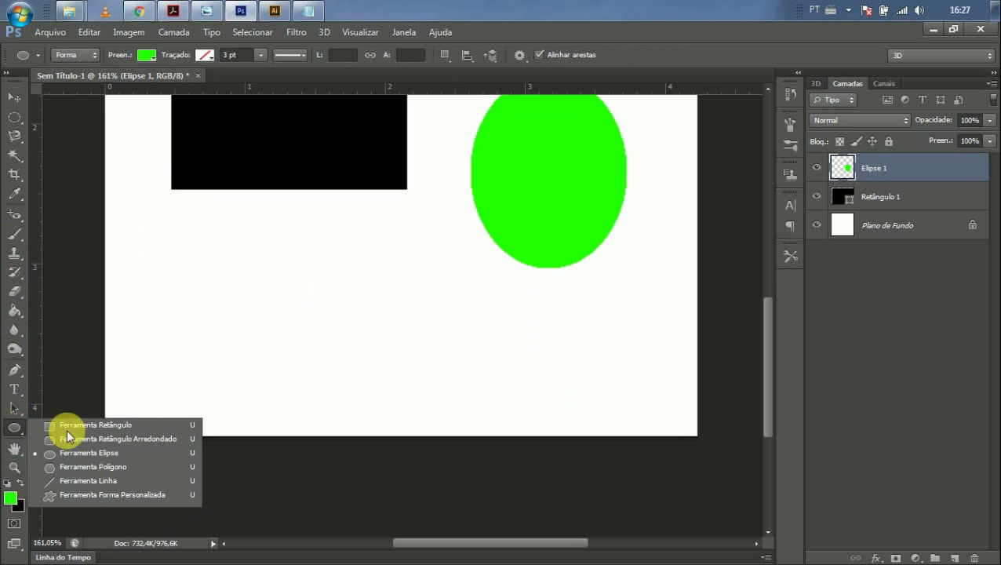
left_click(67, 425)
left_click_drag(156, 372, 353, 391)
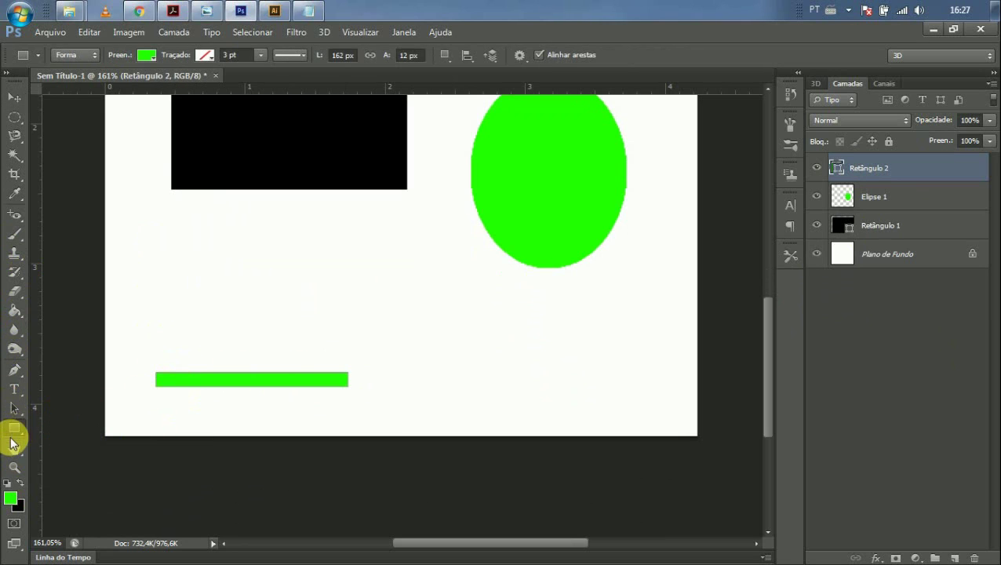
Step: Draw a green ellipse about 137 px wide just above the thin bar and flatten it to about 18 px high
left_click_drag(13, 431, 87, 456)
left_click_drag(171, 321, 338, 377)
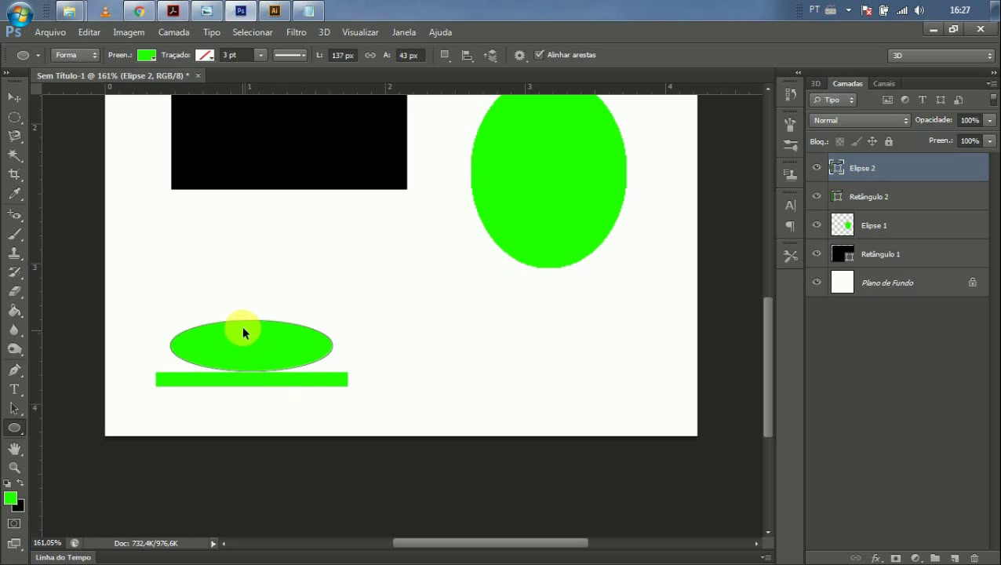
key("ctrl+t")
left_click_drag(253, 322, 260, 357)
key("Return")
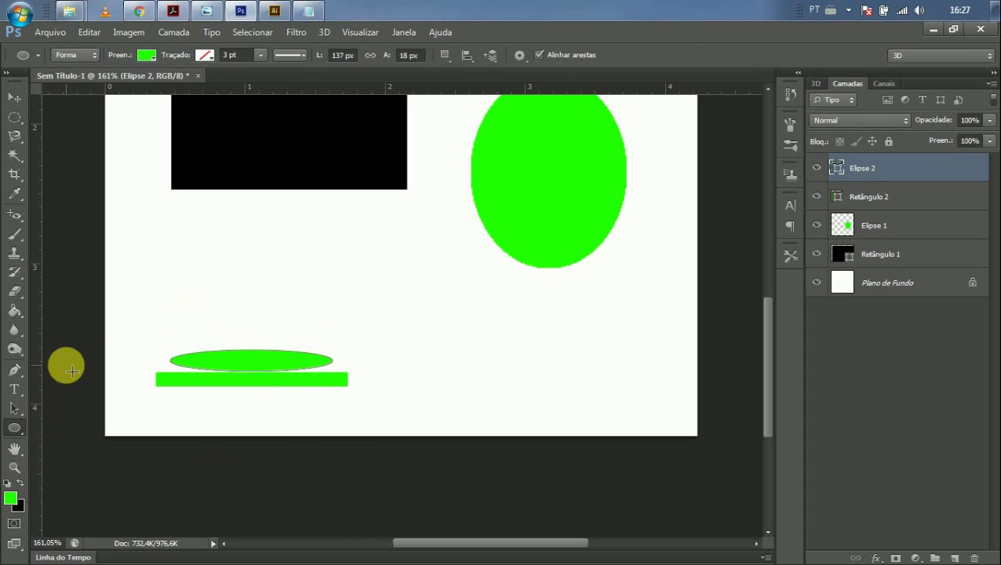
Step: Draw a slightly sloping 1 px green line about 141 px long over the flat ellipse with the Line tool
left_click(20, 426)
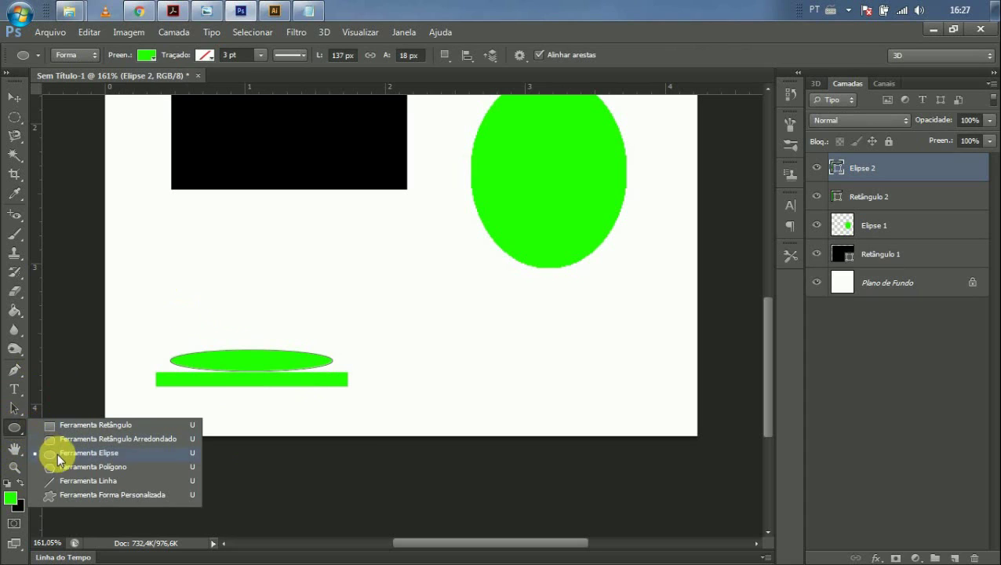
left_click(88, 480)
left_click_drag(187, 348, 338, 357)
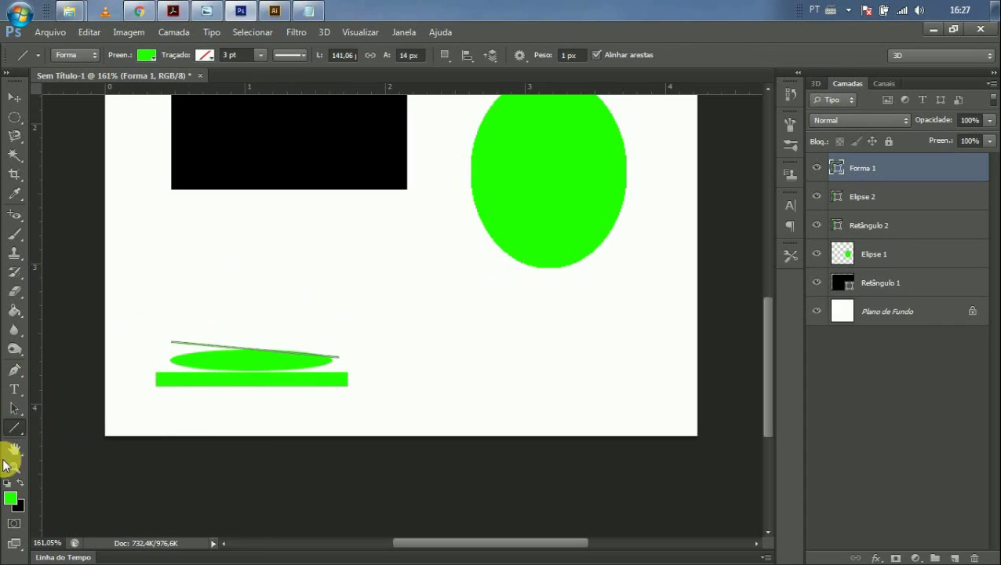
Step: Draw another thin green rectangle about 180 x 8 px above the sloping line and move it slightly higher
right_click(20, 437)
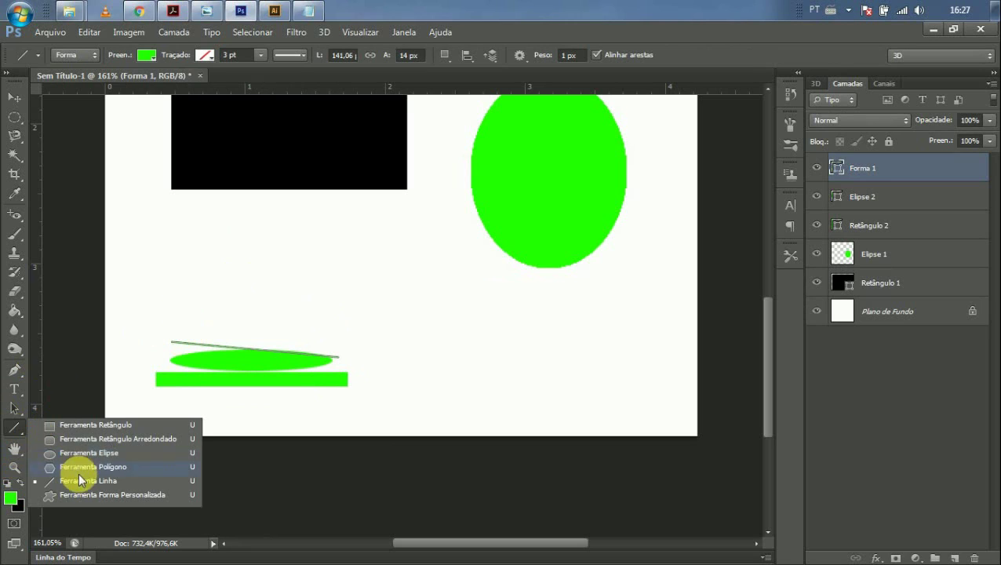
left_click(83, 425)
left_click_drag(145, 311, 363, 324)
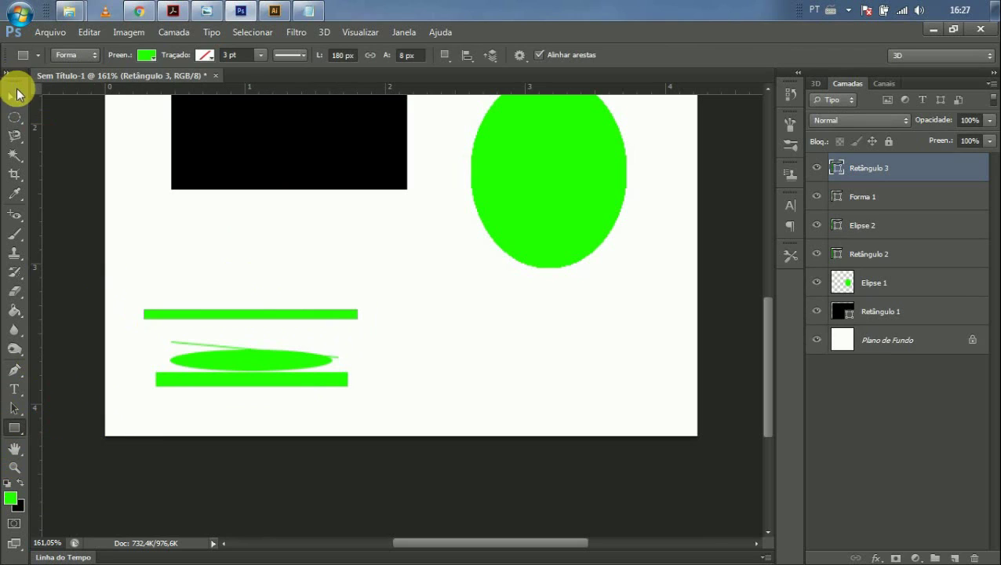
left_click(15, 97)
left_click_drag(262, 320, 266, 338)
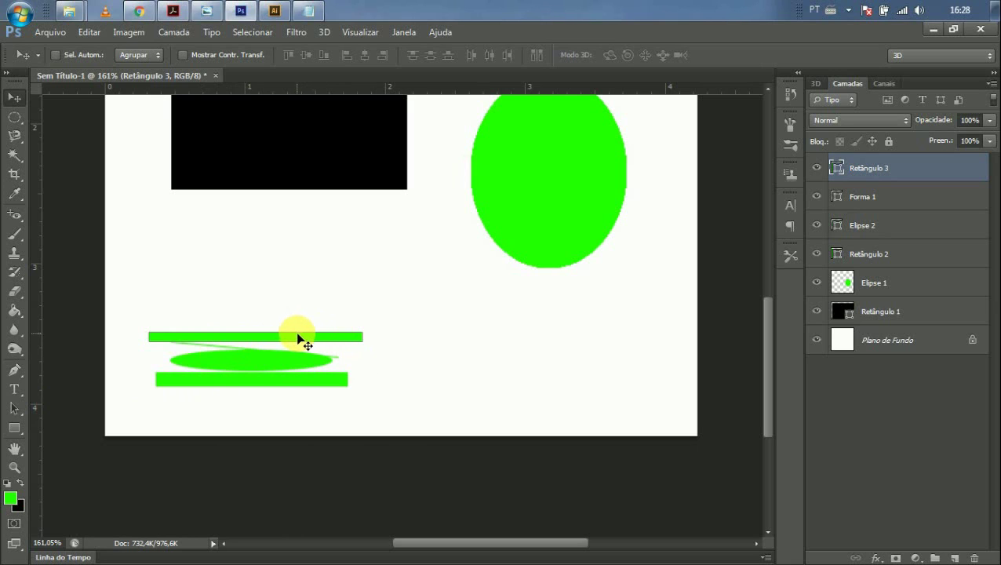
left_click_drag(299, 334, 306, 299)
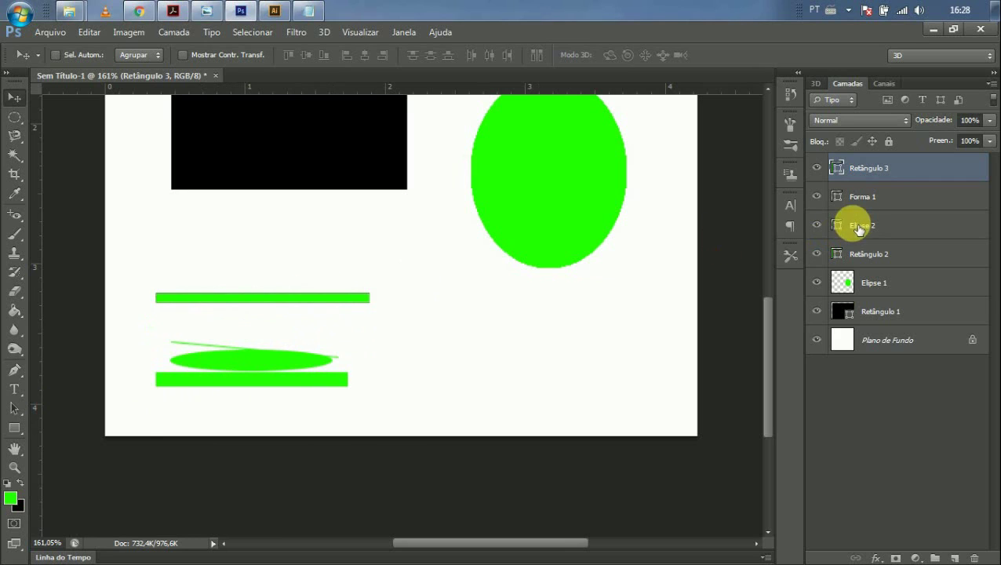
Step: Move the sloping line (Forma 1) and the flat ellipse (Elipse 2) upward, away from the lower bar
left_click(882, 196)
left_click_drag(228, 354, 286, 334)
left_click(884, 226)
Step: Move the Retângulo 2 bar to the lower right of the canvas and the Elipse 2 shape down about 0.32 cm
left_click(895, 255)
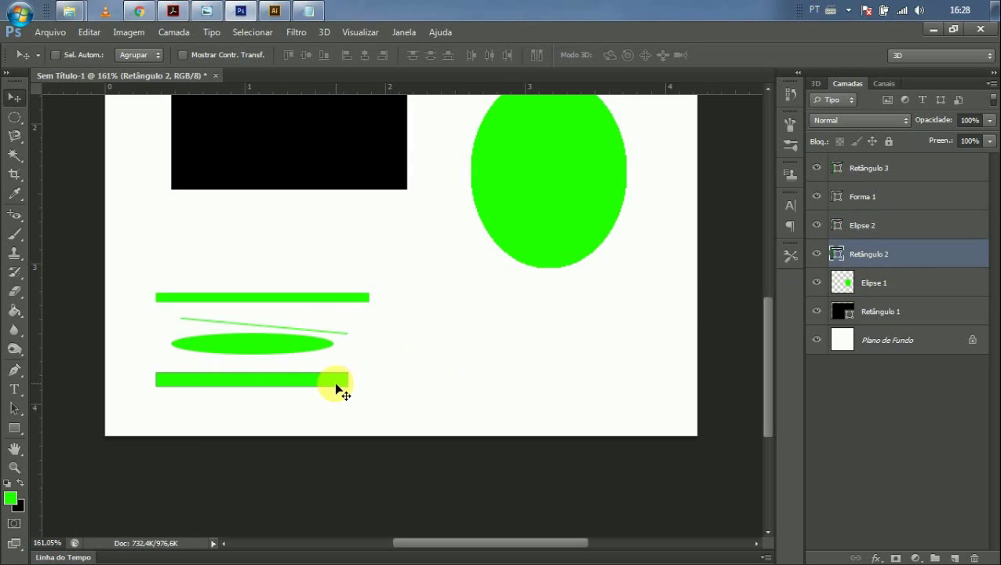
left_click_drag(345, 380, 570, 390)
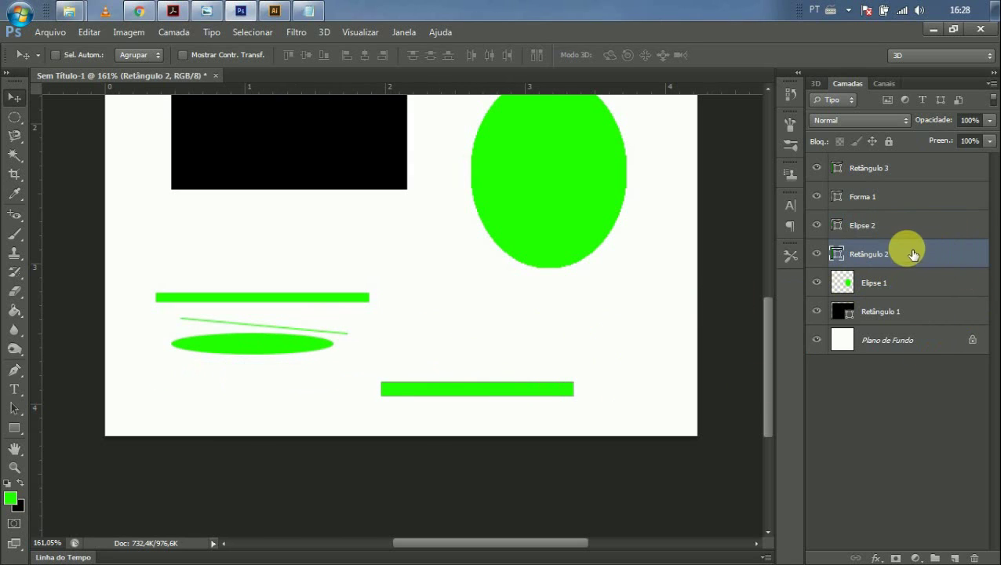
left_click(894, 227)
left_click_drag(293, 364, 294, 407)
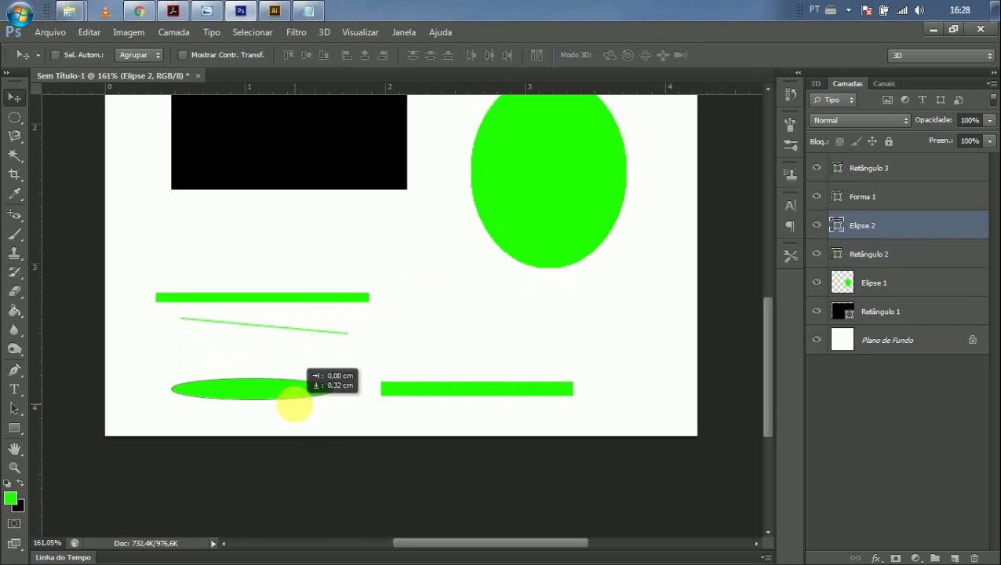
Step: Select the Forma 1 layer and move the sloping line to the right, between the upper bar and the flat ellipse
left_click(851, 196)
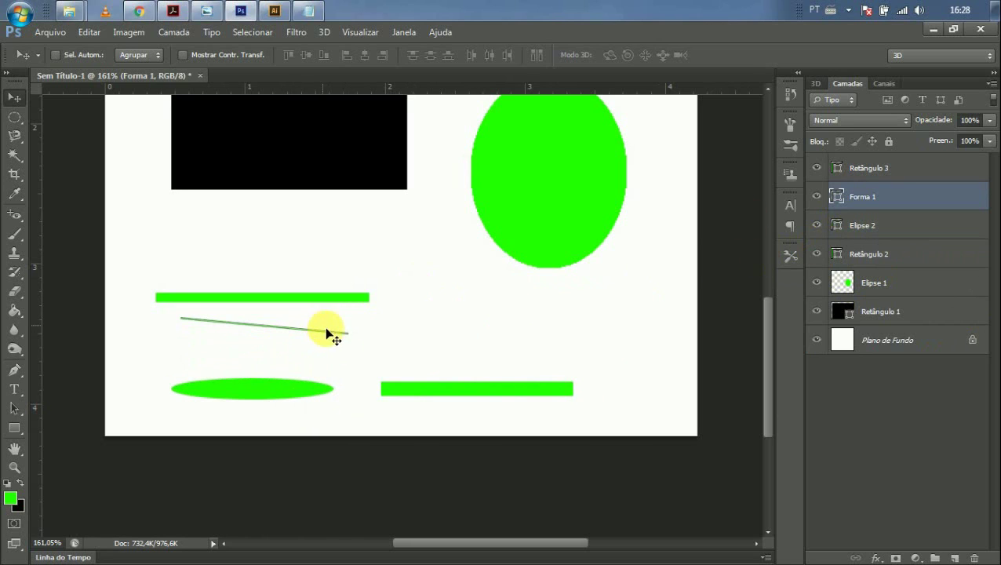
left_click_drag(329, 333, 354, 345)
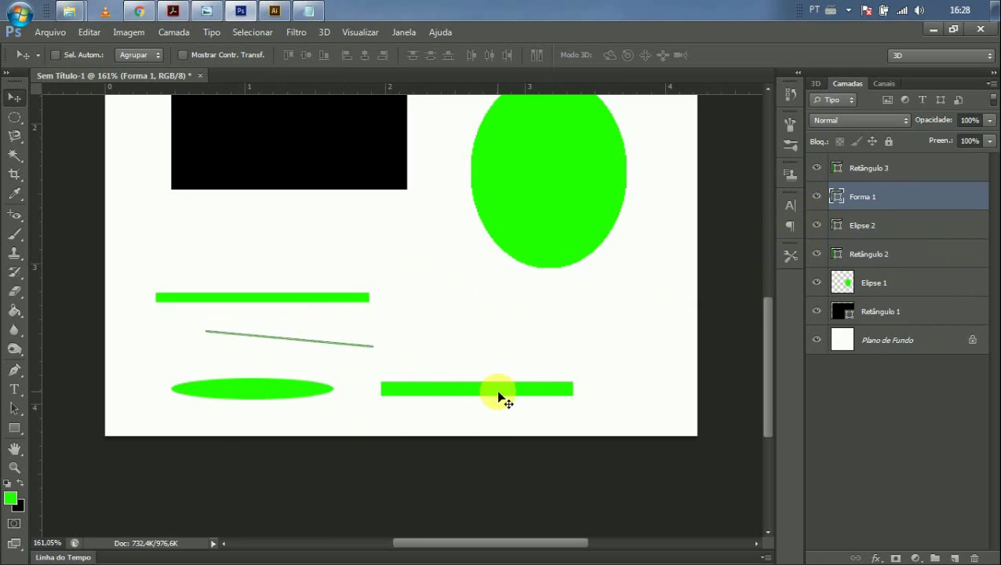
mouse_move(524, 389)
left_mouse_down()
mouse_move(557, 375)
mouse_move(524, 405)
mouse_move(490, 383)
mouse_move(521, 385)
left_mouse_up()
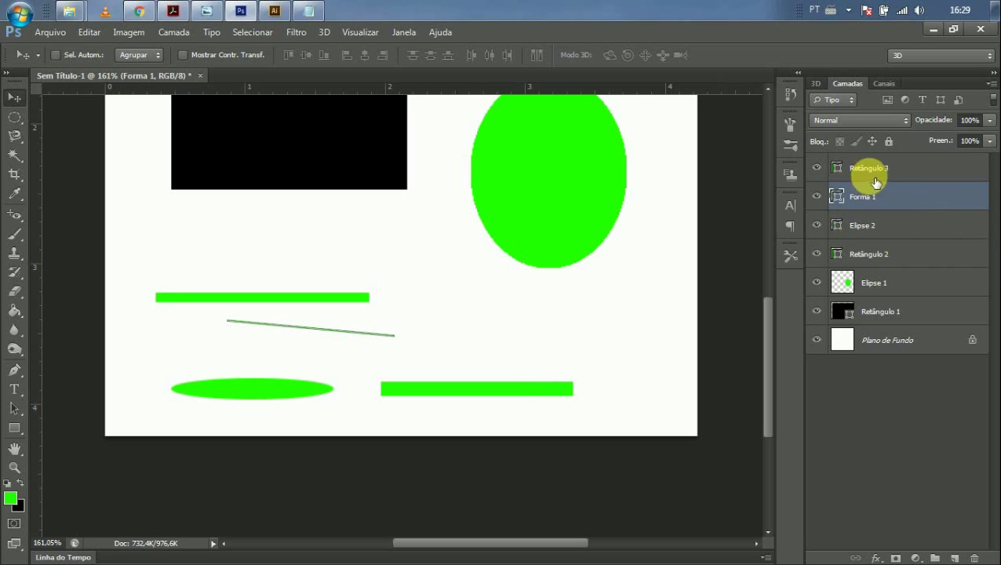
Step: Select the Retângulo 3 layer and move its thin bar right and slightly up, aligning its left end with the sloping line's
left_click(895, 175)
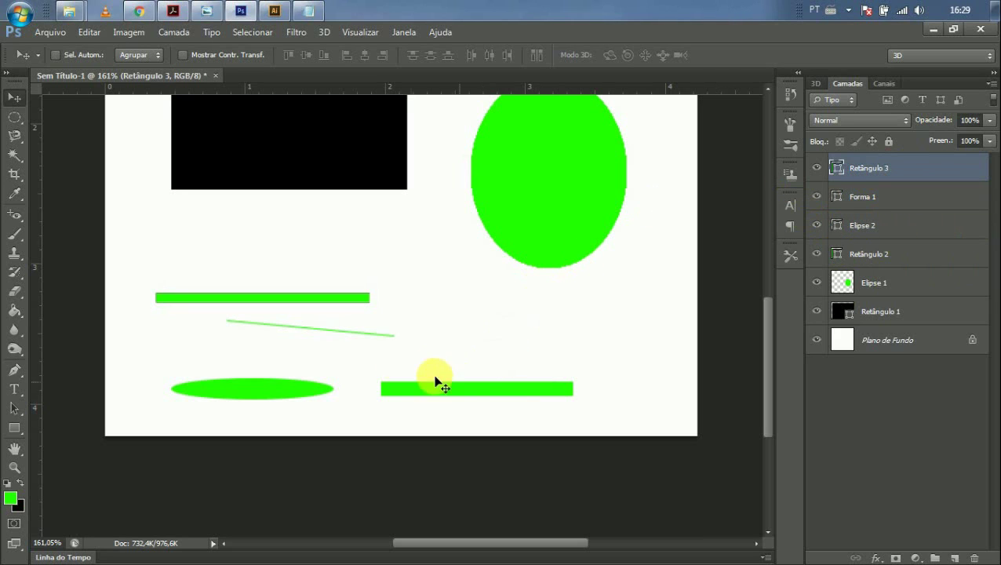
left_click_drag(422, 398, 437, 362)
left_click_drag(357, 292, 397, 296)
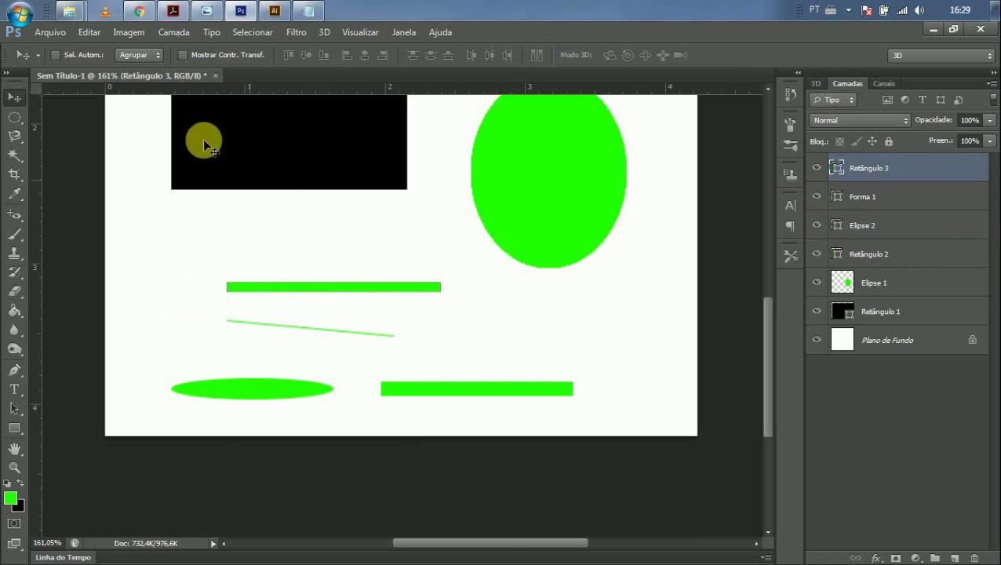
Step: Open Paint and draw a black-outlined rectangle about 209 x 222 px in the upper left part of the blank canvas
left_click(4, 11)
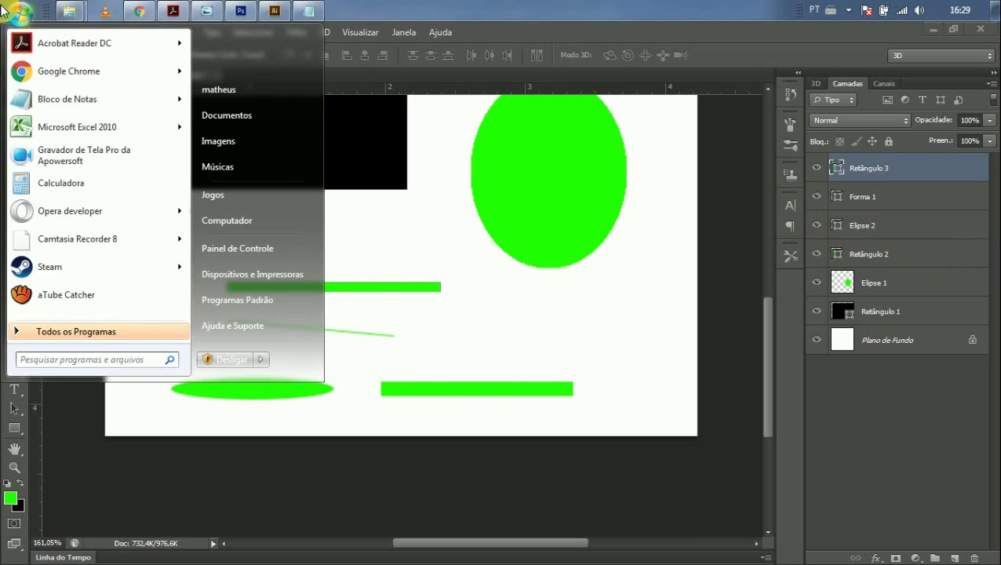
type("PAINT")
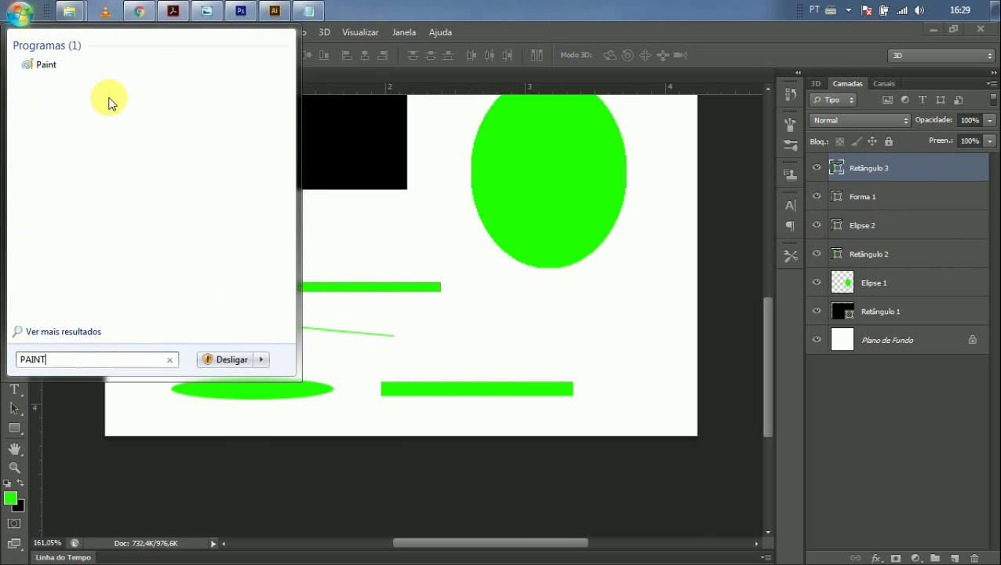
left_click(31, 62)
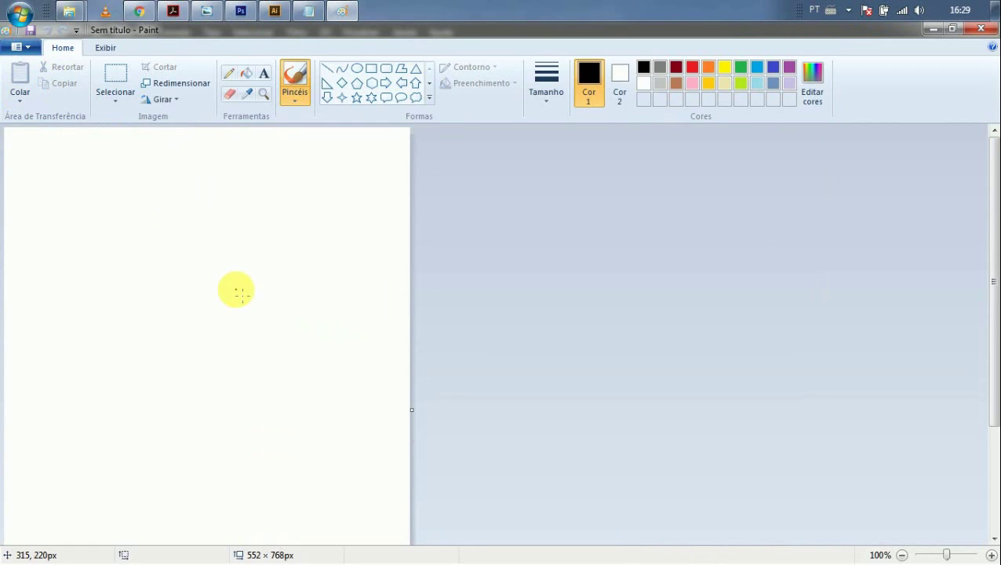
left_click(370, 75)
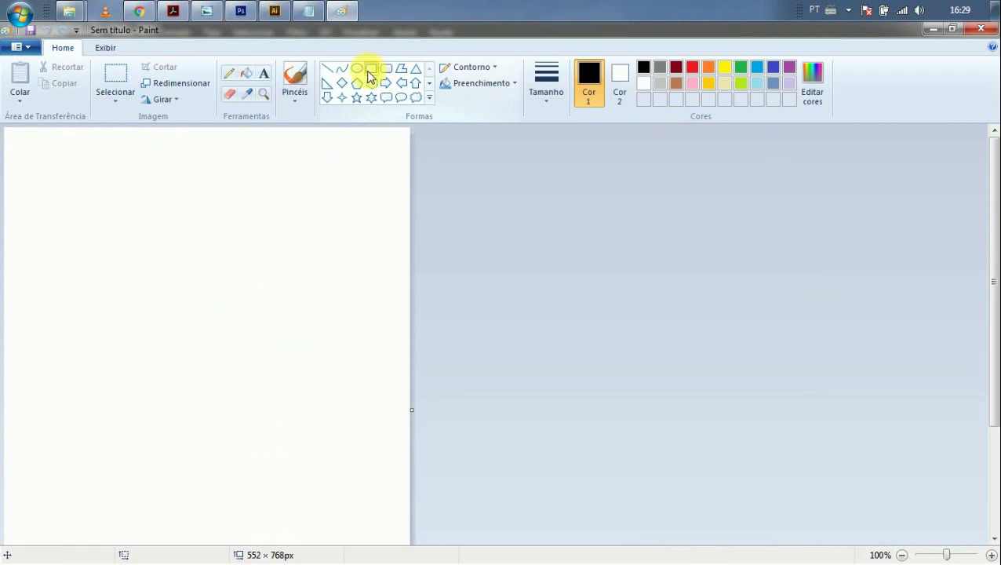
left_click_drag(76, 200, 230, 363)
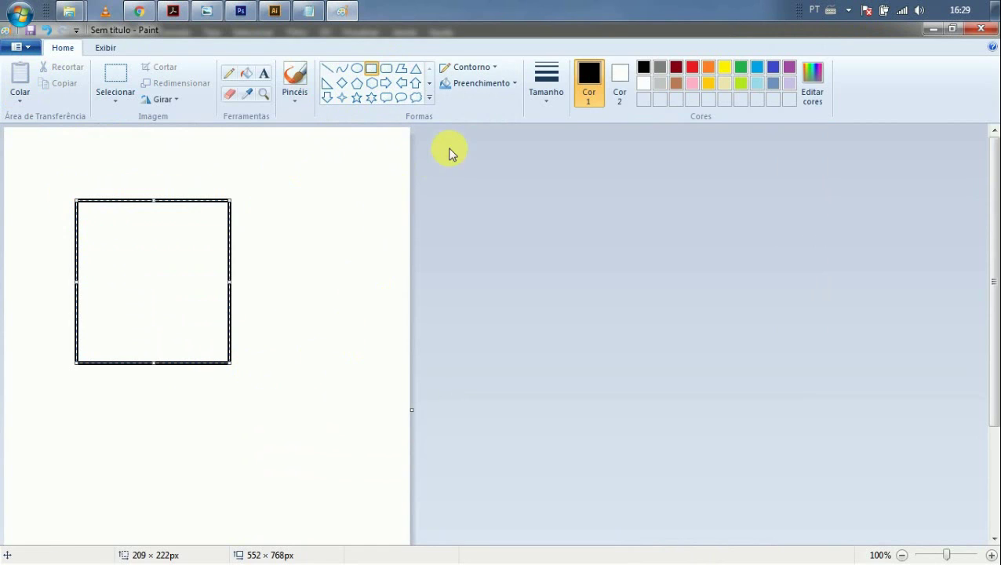
Step: Draw a tall black-outlined ellipse about 142 x 268 px to the right of the rectangle
left_click(358, 68)
left_click_drag(295, 214, 405, 422)
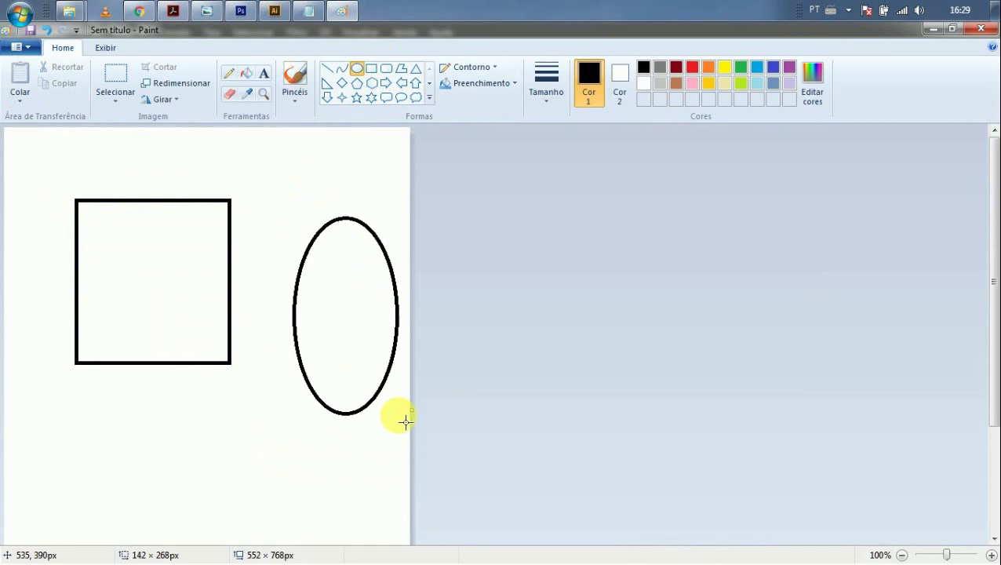
left_click(505, 288)
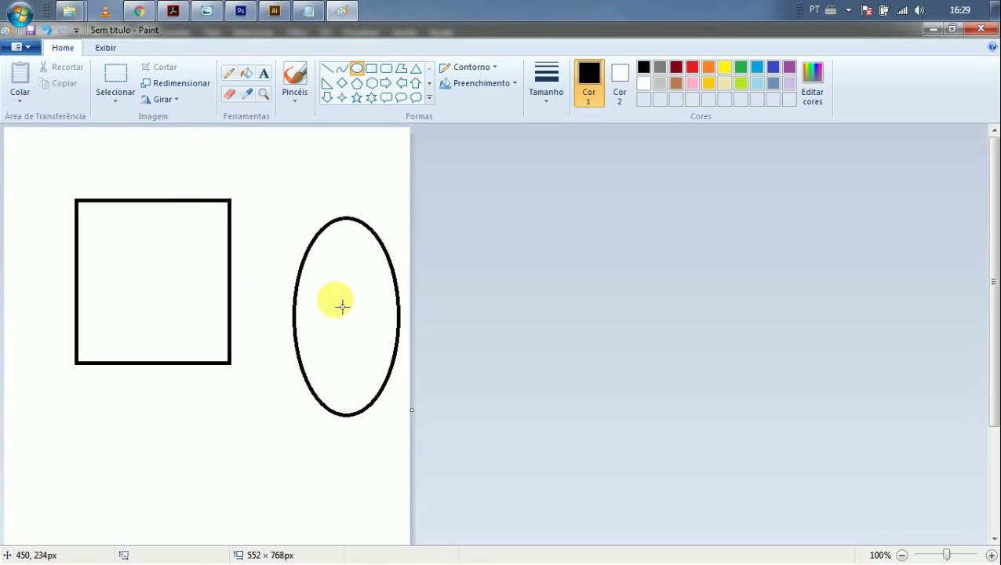
Step: Select a rectangular area of about 188 x 319 px around the ellipse and move it down and slightly to the left
left_click(109, 77)
left_click_drag(282, 218, 427, 443)
left_click_drag(361, 328, 325, 452)
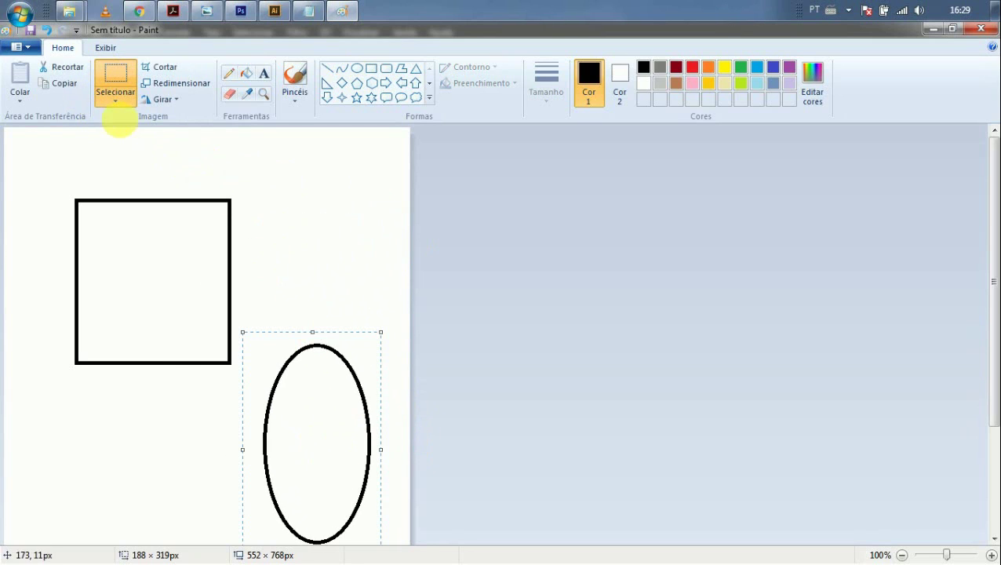
Step: Select the area around the black-outlined rectangle, move it up and to the left, and deselect it
left_click(68, 197)
left_click_drag(62, 188, 250, 375)
left_click_drag(206, 285, 175, 262)
left_click(311, 400)
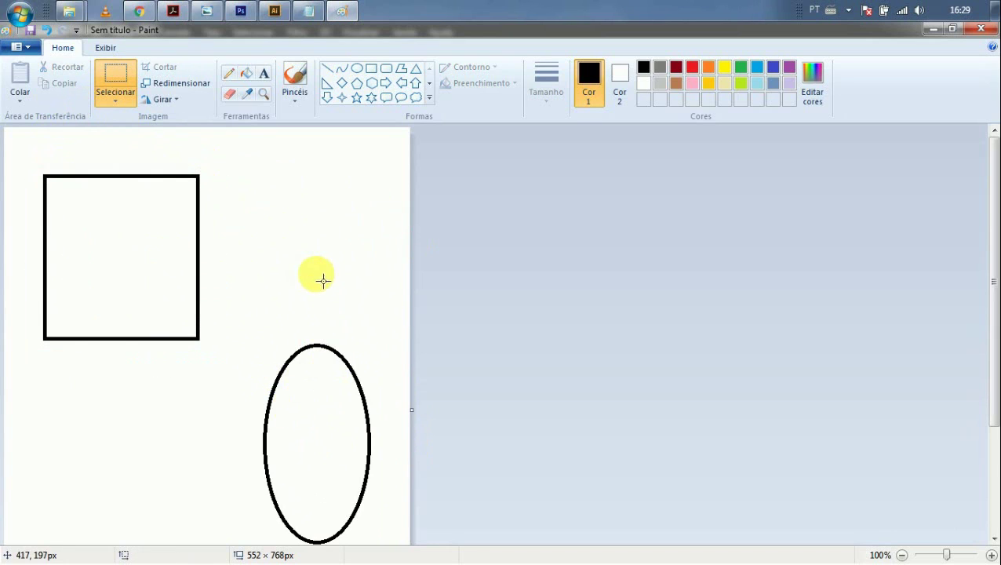
Step: Switch to Photoshop, select the Retângulo 3 and Forma 1 layers together, and move both shapes up and left below the black rectangle
key("alt+Tab")
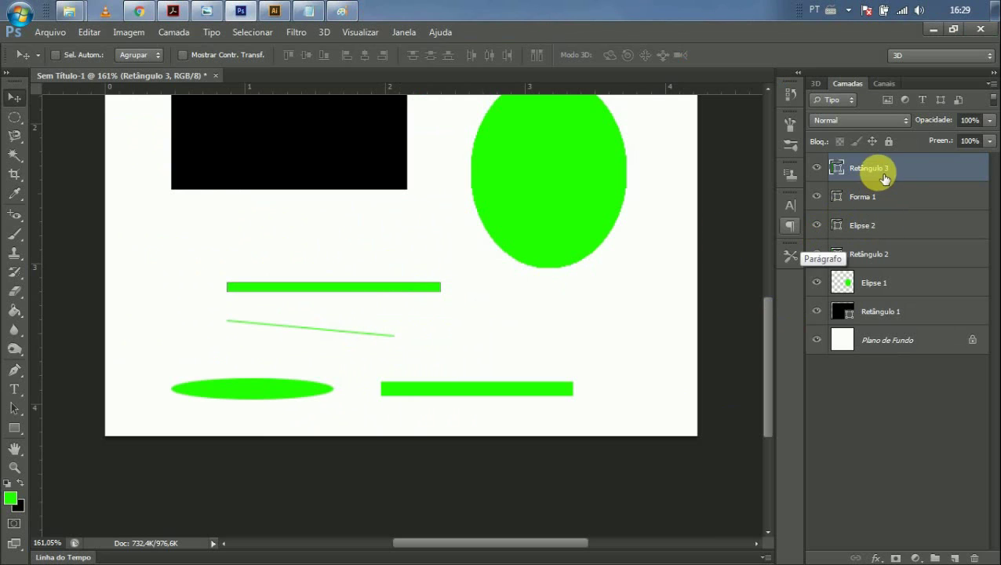
left_click(941, 208, "ctrl")
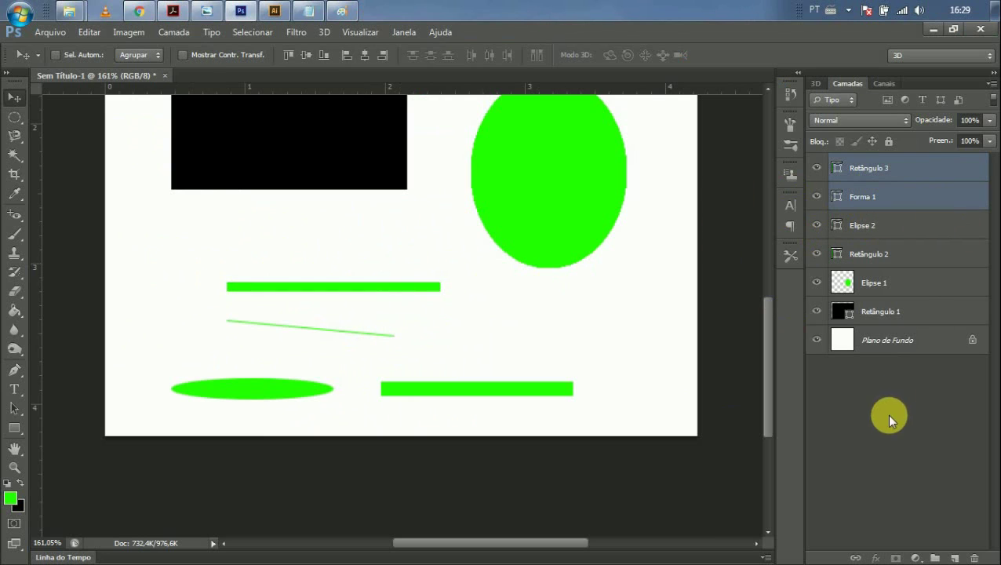
left_click_drag(394, 287, 292, 237)
left_click_drag(253, 274, 335, 265)
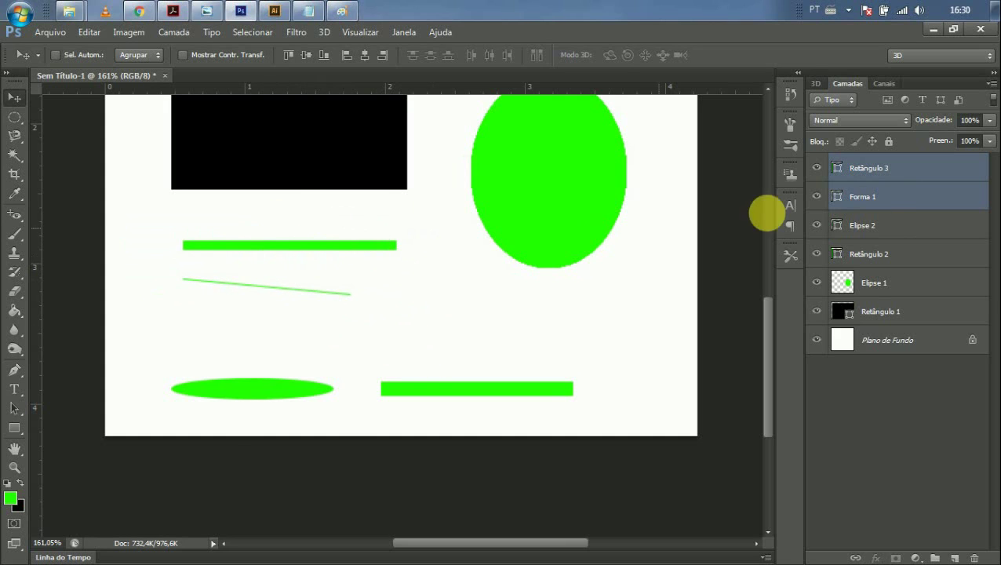
Step: Select only the Forma 1 layer, and close Paint without keeping its drawing
left_click(914, 172)
left_click(926, 190)
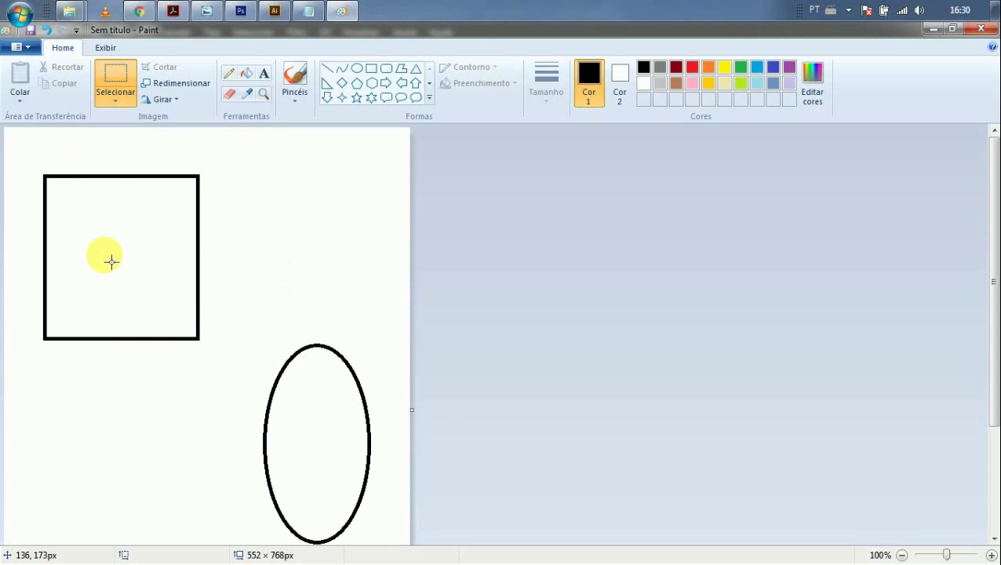
left_click(978, 30)
left_click(515, 302)
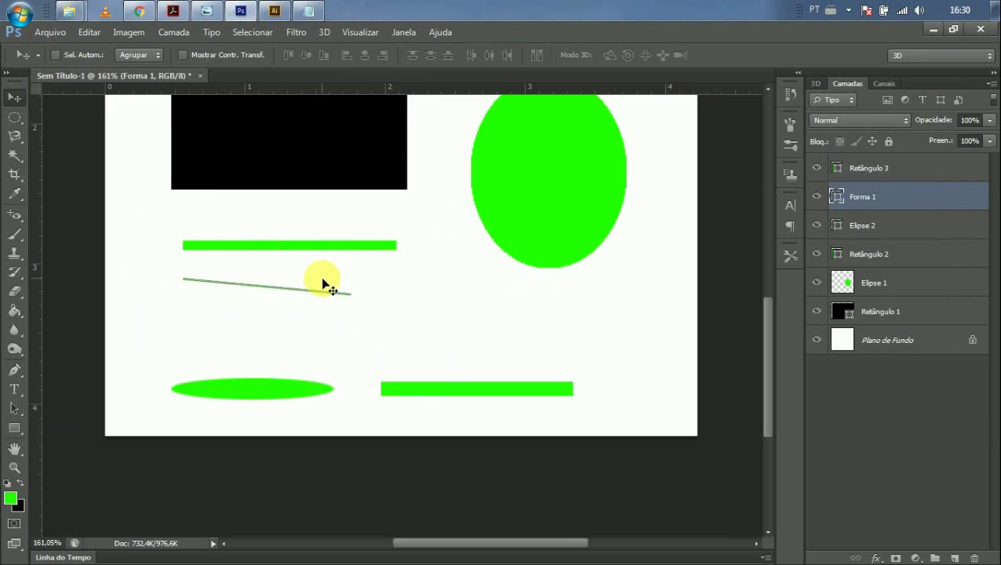
Step: Delete the four layers from Retângulo 3 down to Retângulo 2, keeping only the large ellipse, the black rectangle and the background
left_click(926, 166)
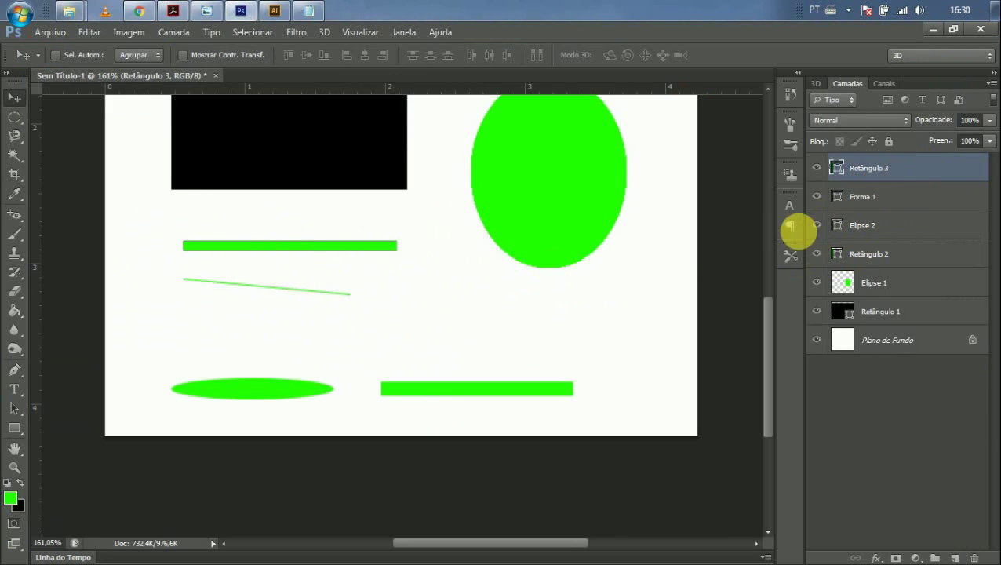
left_click(917, 264, "shift")
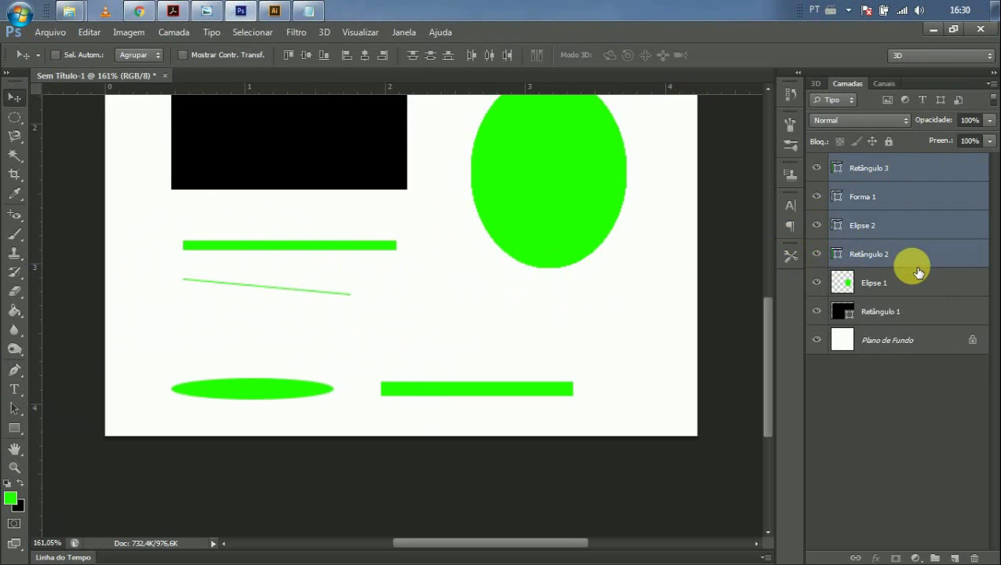
key("Delete")
scroll(470, 337, "up", 5)
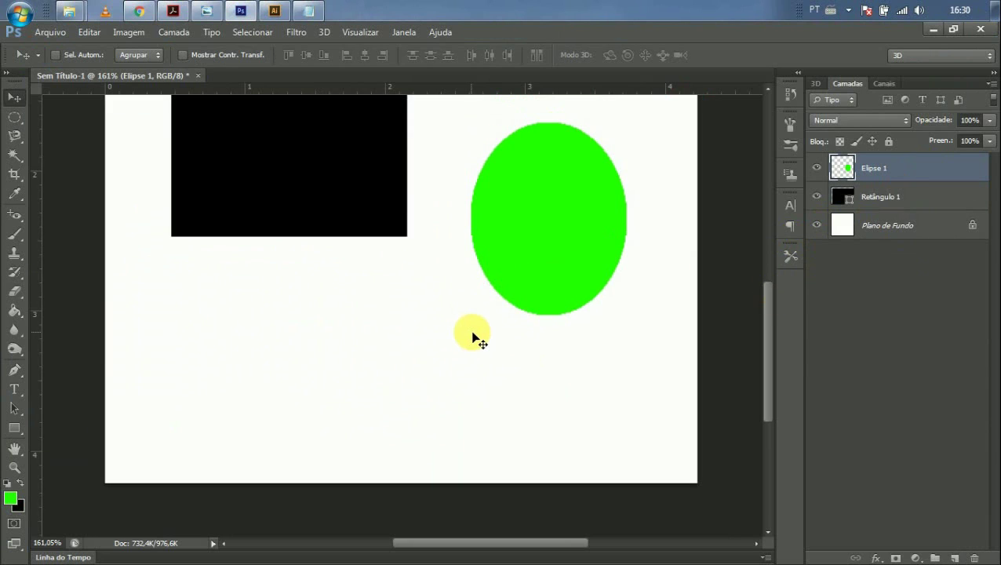
scroll(474, 339, "up", 3)
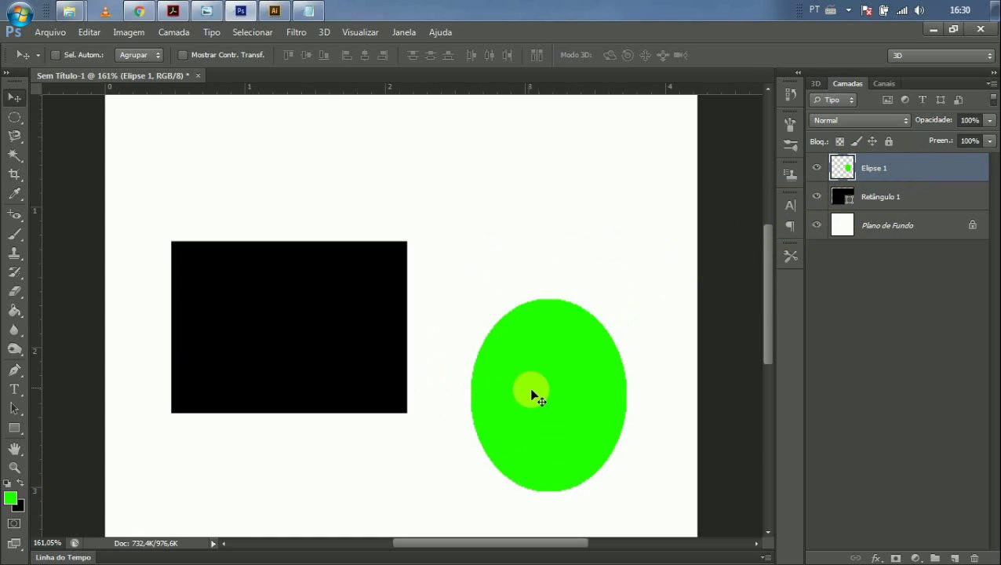
Step: Rename the black rectangle's layer, Retângulo 1, as QUADRADO
double_click(882, 198)
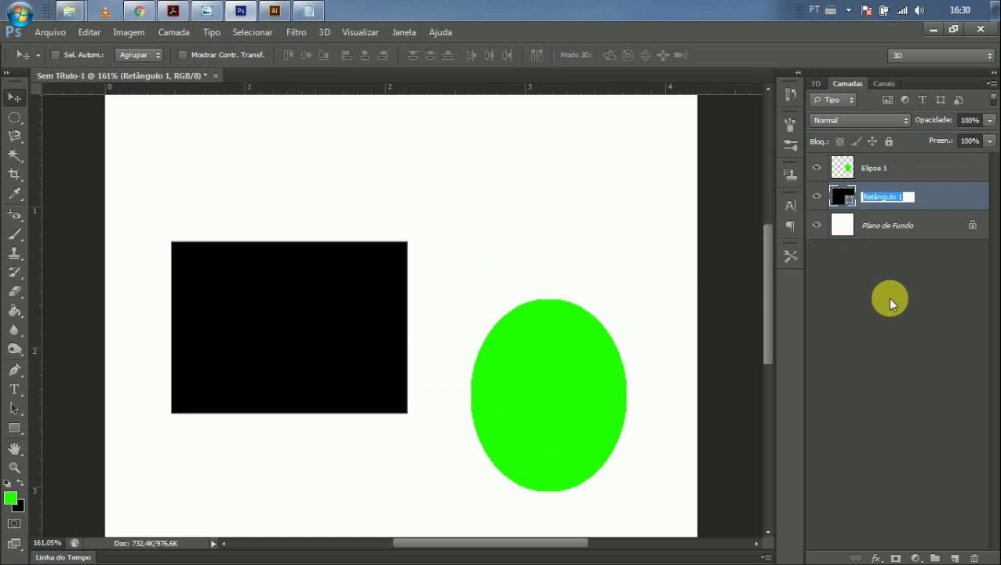
type("QUADRA")
key("BackSpace")
type("RADO")
key("Return")
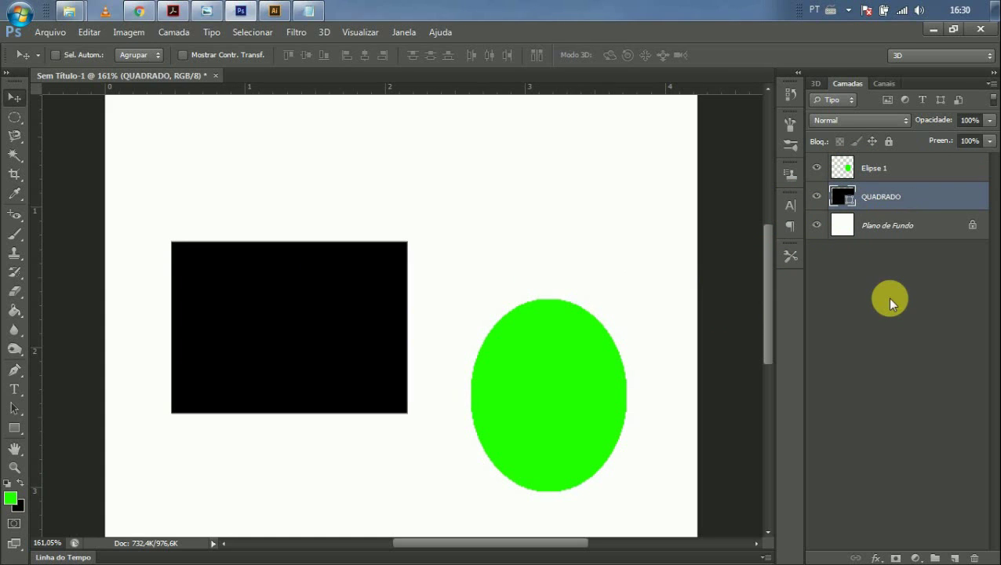
Step: Rename the green ellipse's layer, Elipse 1, as BOLINHA
double_click(879, 169)
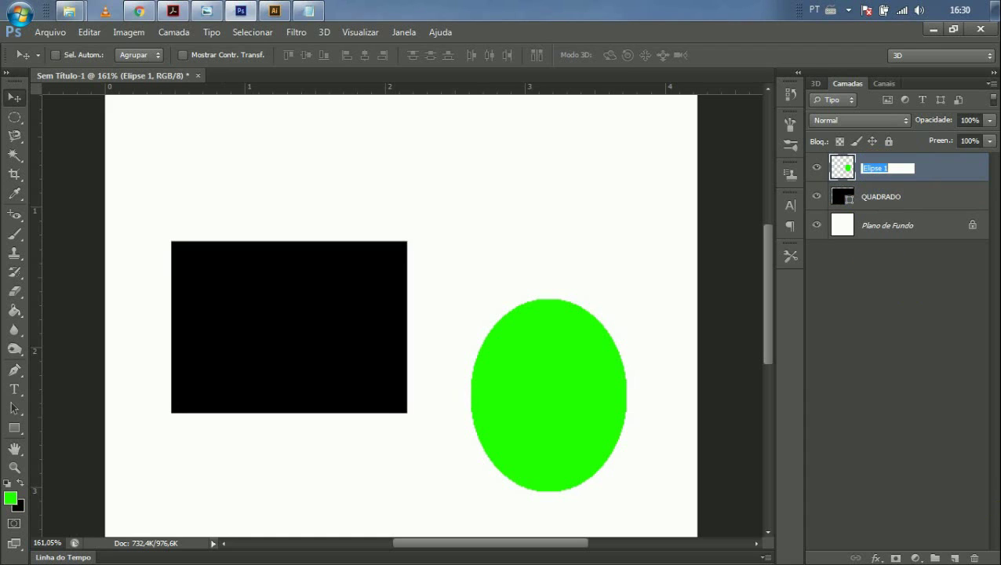
type("BOLINHA")
key("Return")
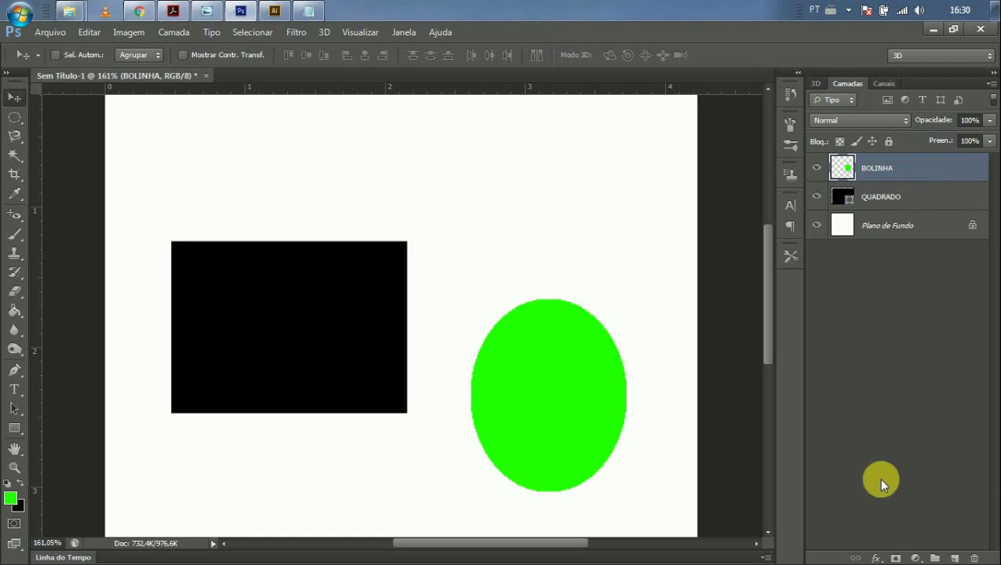
Step: Move the green ellipse up and slightly left, level with the black rectangle's upper edge, and select the Plano de Fundo layer
left_click_drag(541, 378, 522, 320)
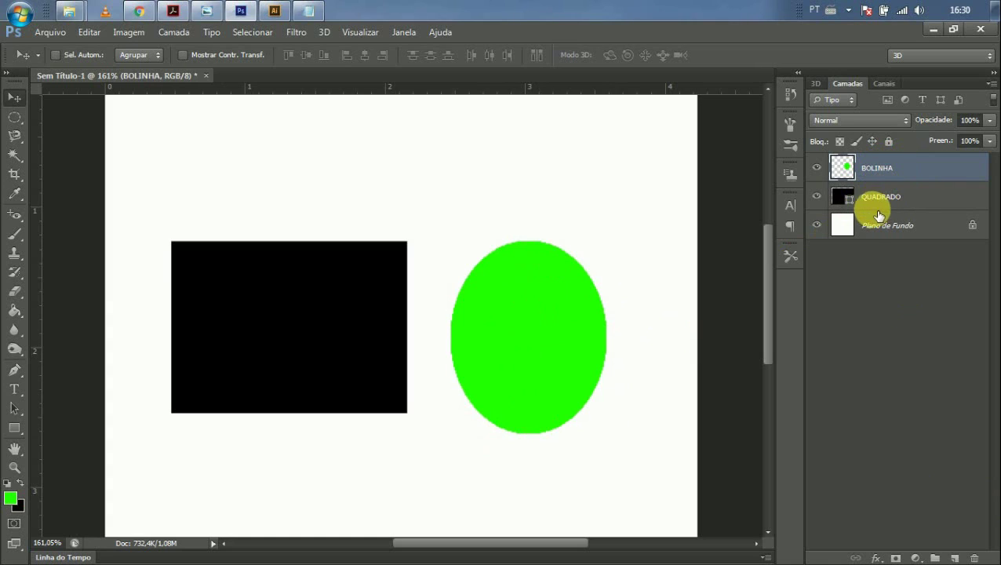
key("ctrl+0")
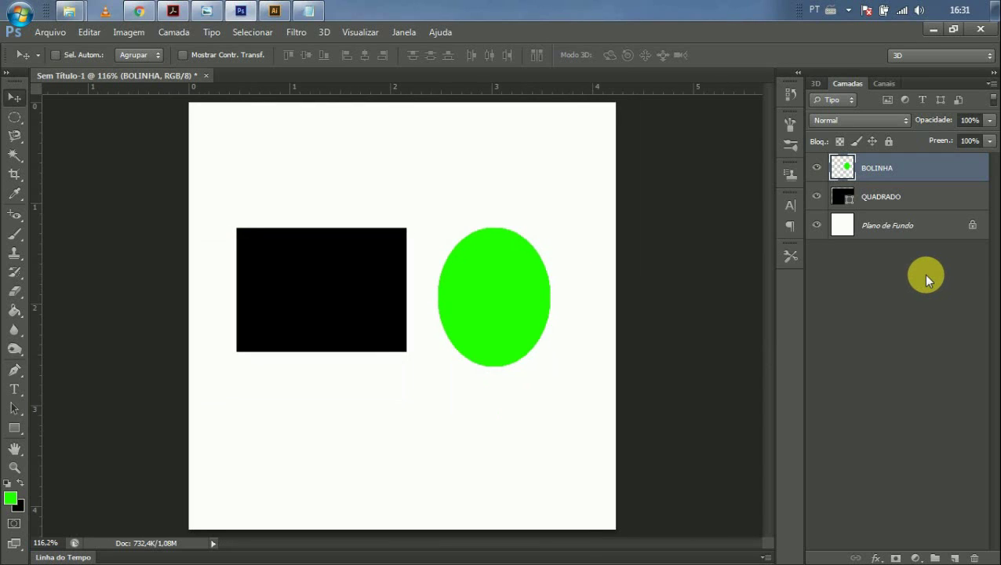
left_click(906, 225)
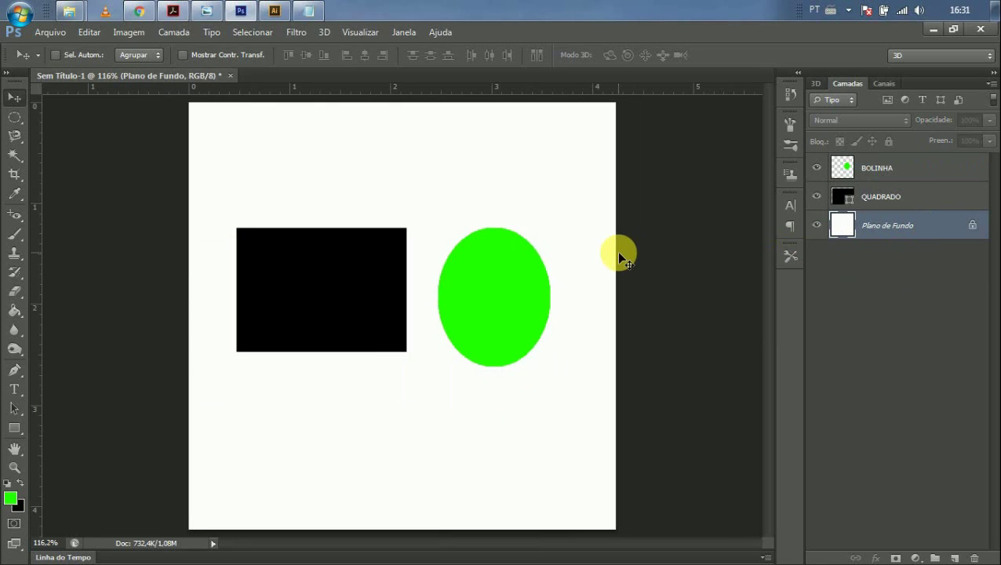
Step: Create a new 500 x 500 pixel document at 300 pixels per inch with a white background, and close it again
key("ctrl+n")
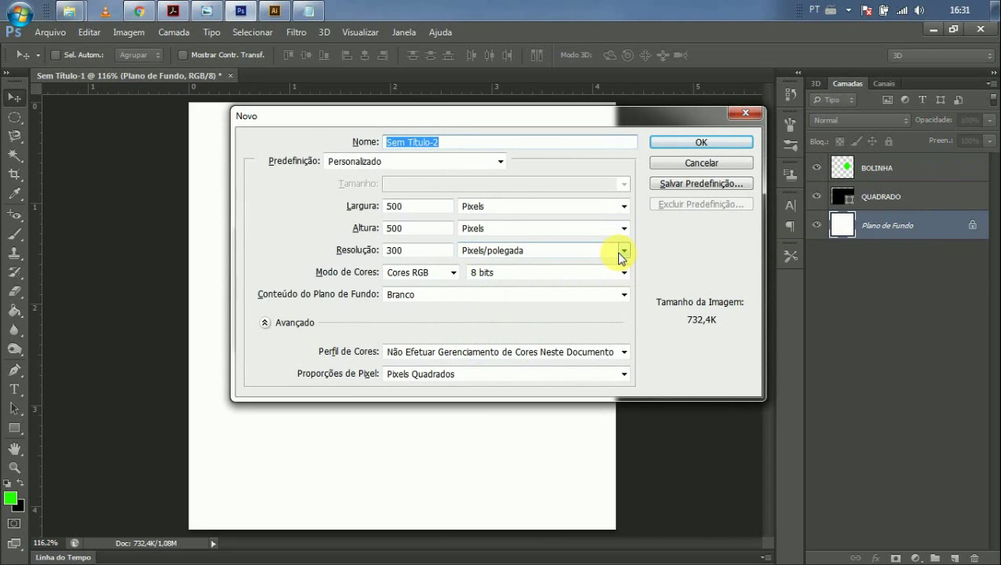
left_click_drag(406, 207, 359, 228)
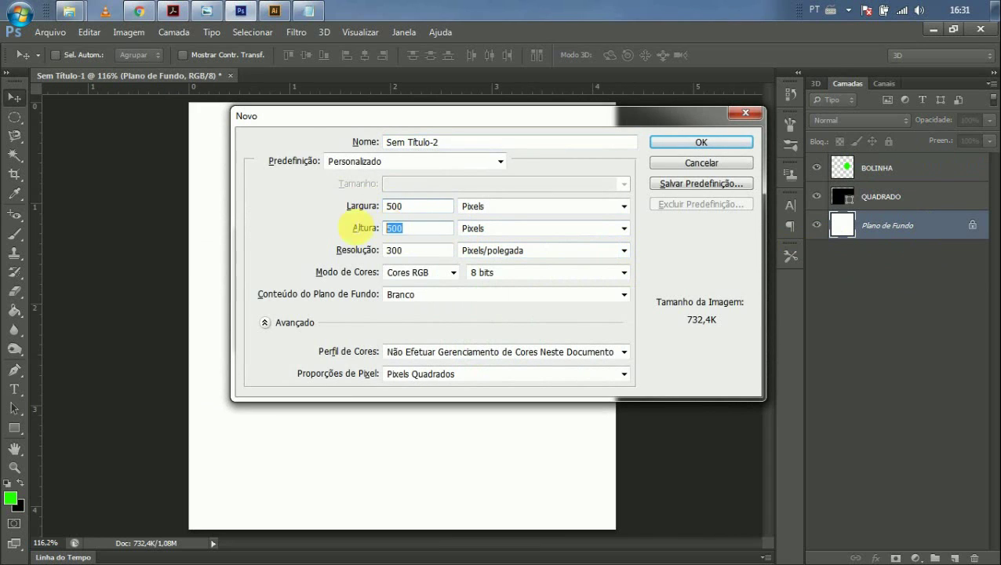
left_click(701, 142)
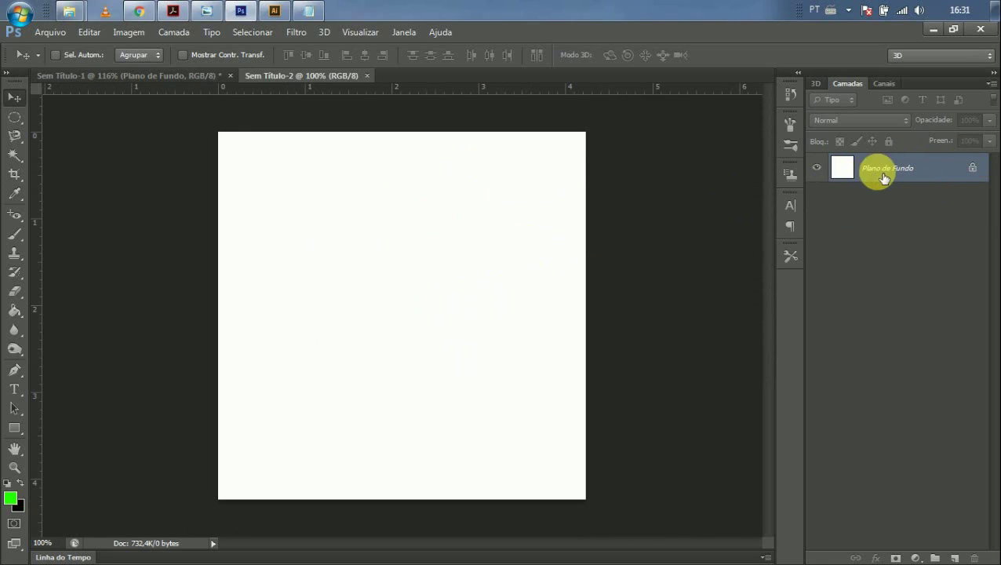
left_click(365, 76)
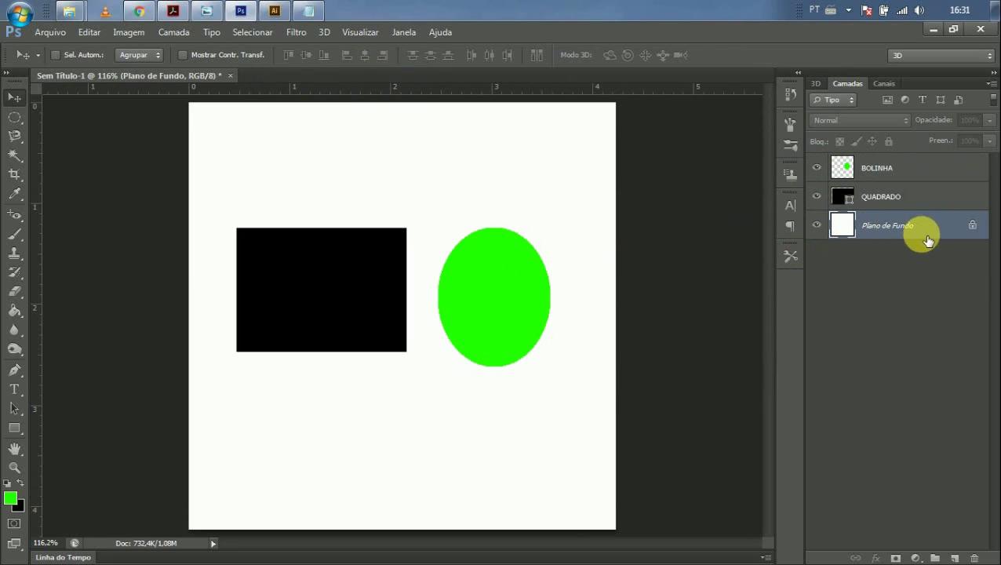
Step: Try to move the locked Plano de Fundo layer, and convert it into a regular layer with the default name Camada 0
left_click_drag(549, 190, 704, 219)
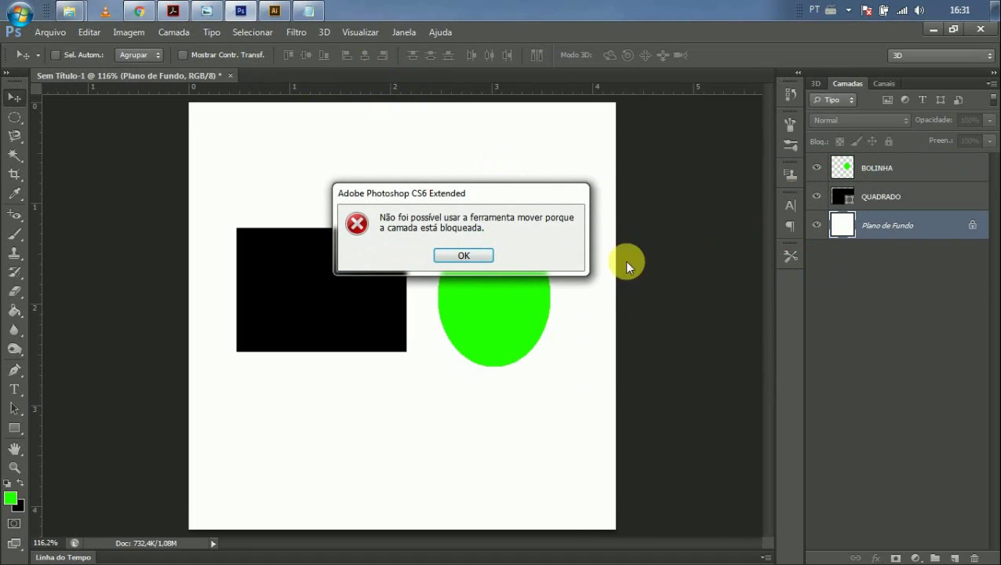
left_click(465, 253)
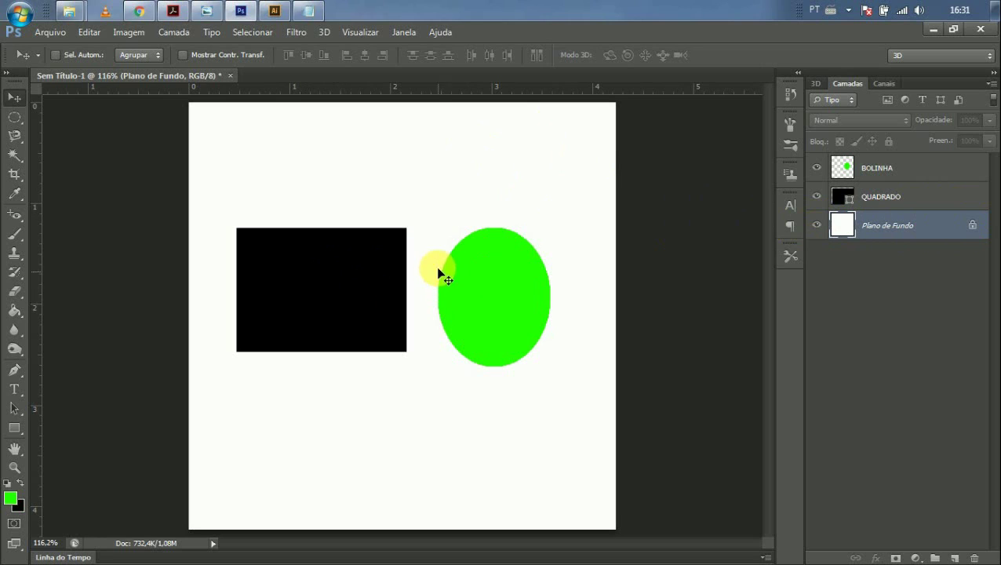
double_click(978, 230)
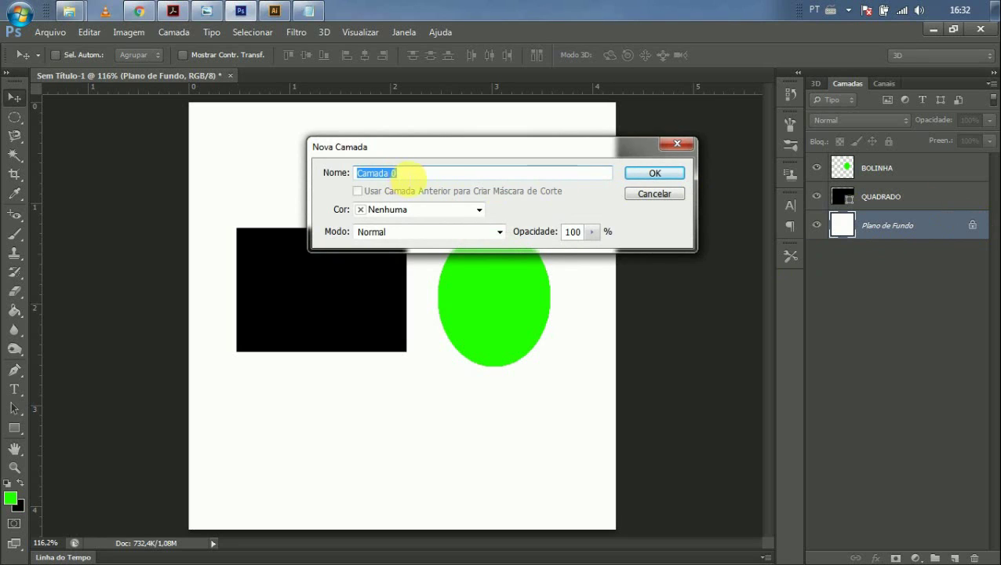
left_click(643, 171)
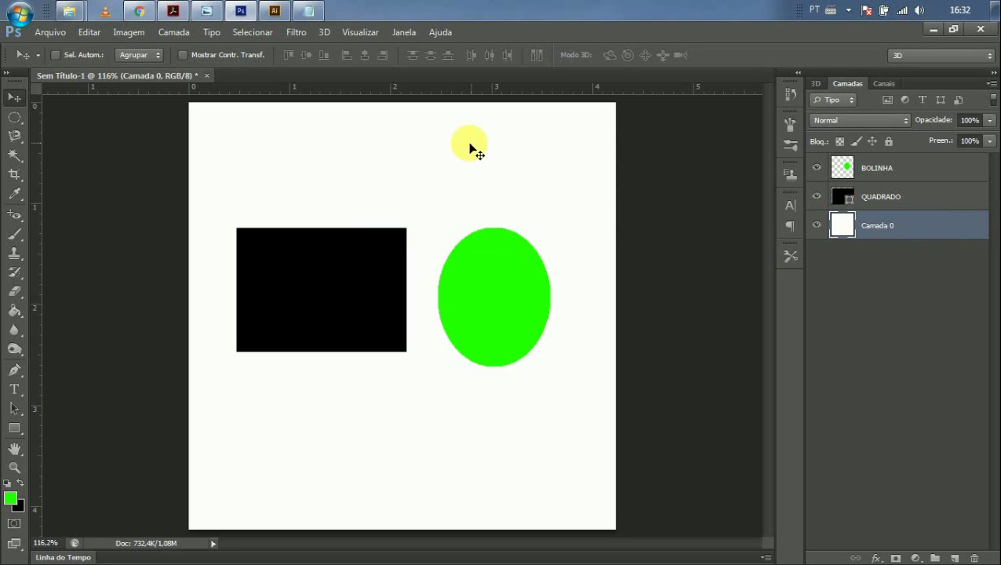
Step: Move the white Camada 0 layer around the canvas behind the shapes, ending slightly down and right of its original position
left_click_drag(392, 163, 648, 226)
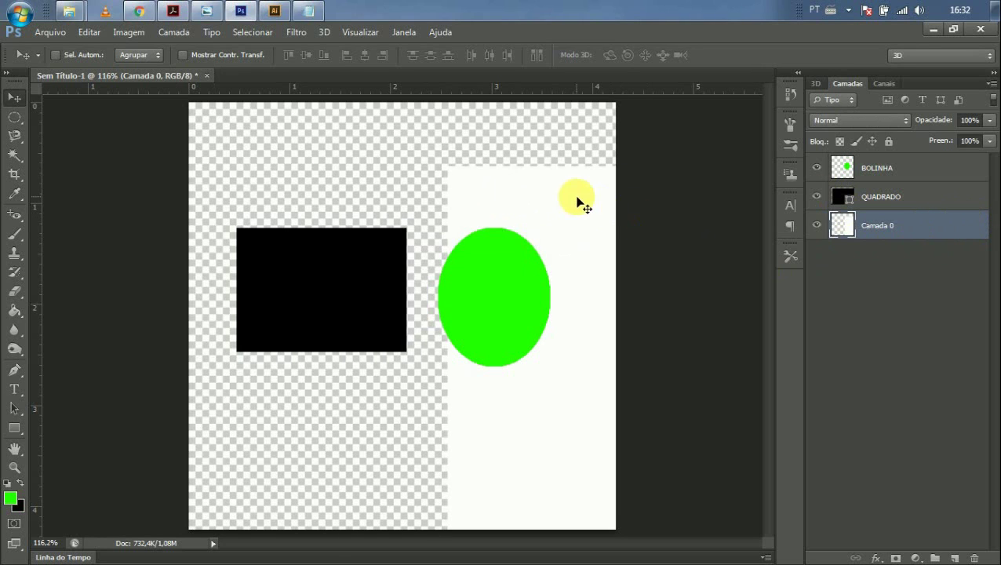
left_click_drag(493, 193, 451, 179)
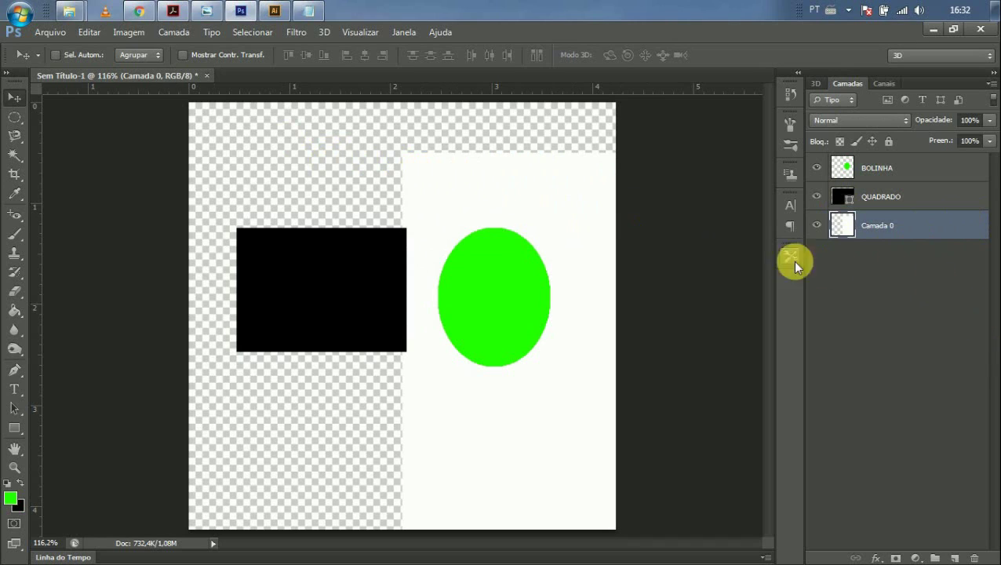
left_click_drag(530, 185, 314, 149)
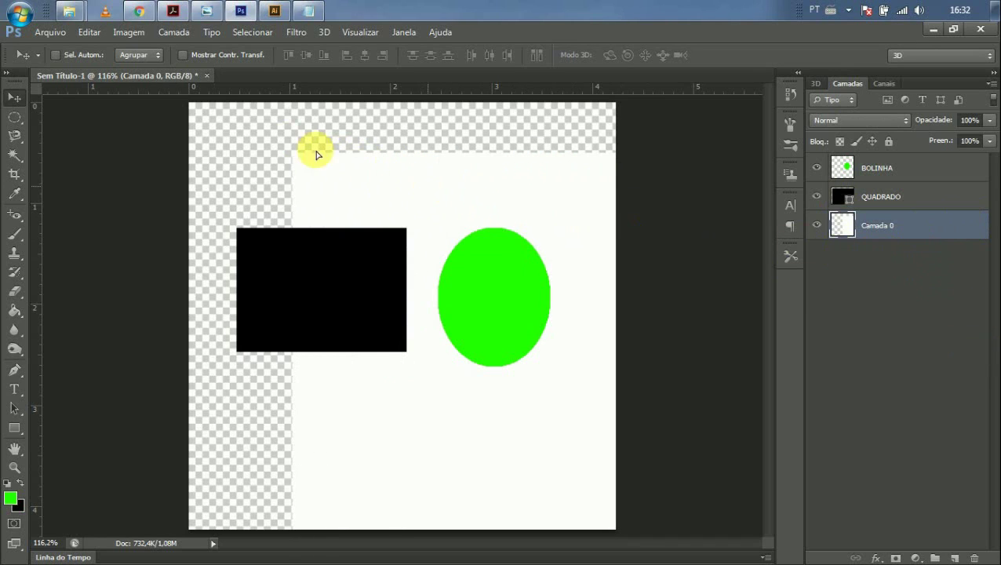
left_click_drag(501, 183, 404, 169)
left_click_drag(486, 199, 486, 162)
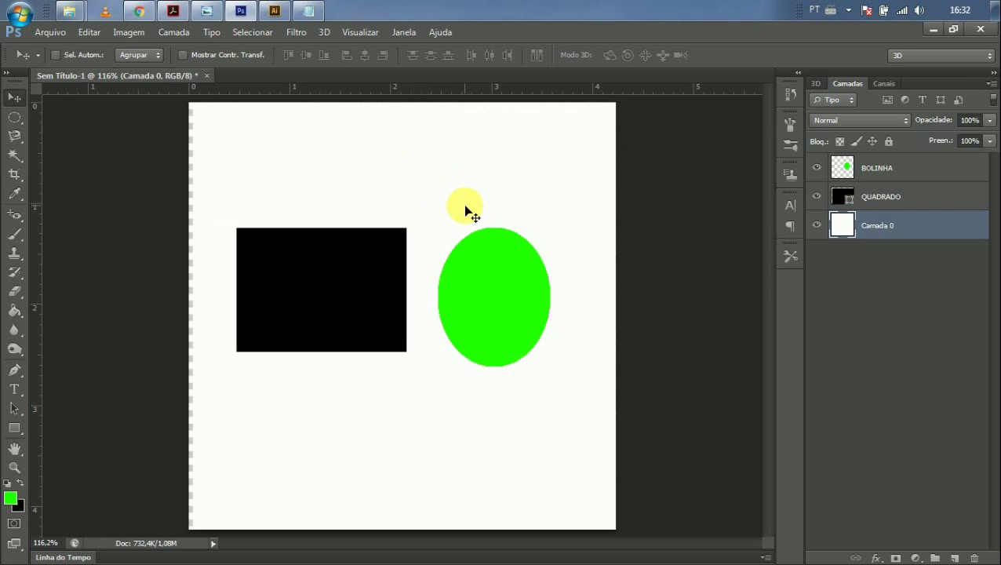
left_click_drag(429, 186, 464, 221)
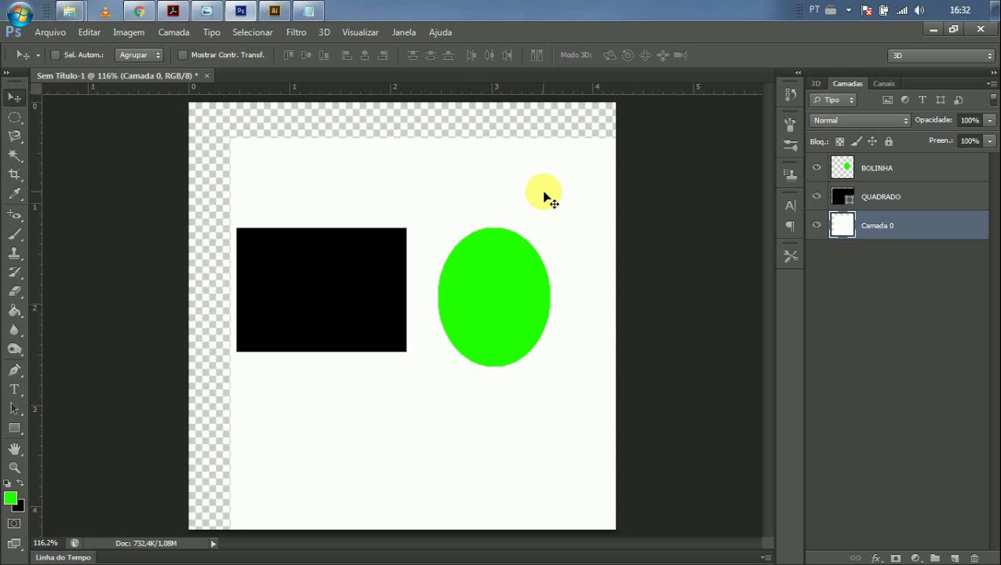
Step: Delete the Camada 0 layer and undo the deletion, then hide the layer and show it again
key("Delete")
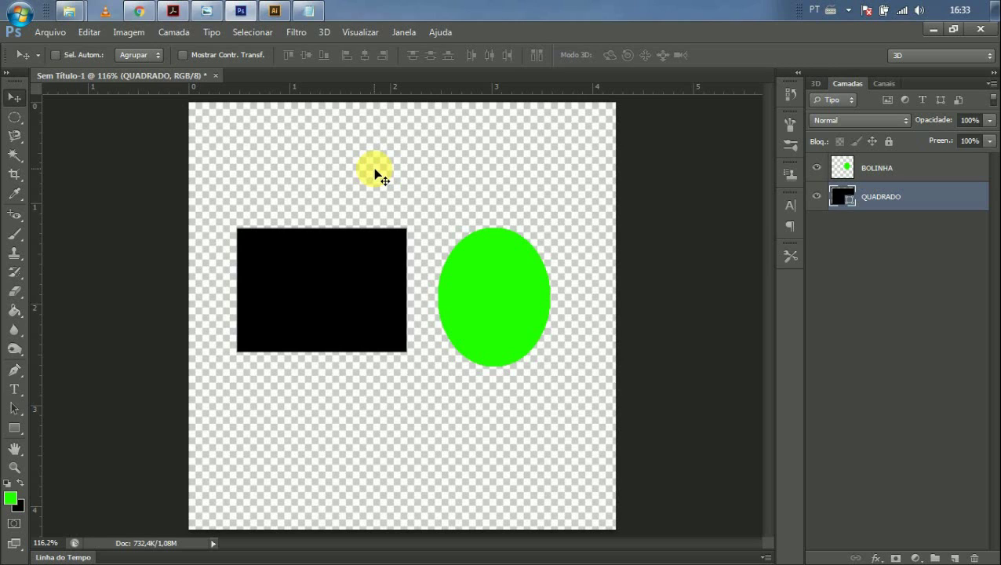
key("ctrl+z")
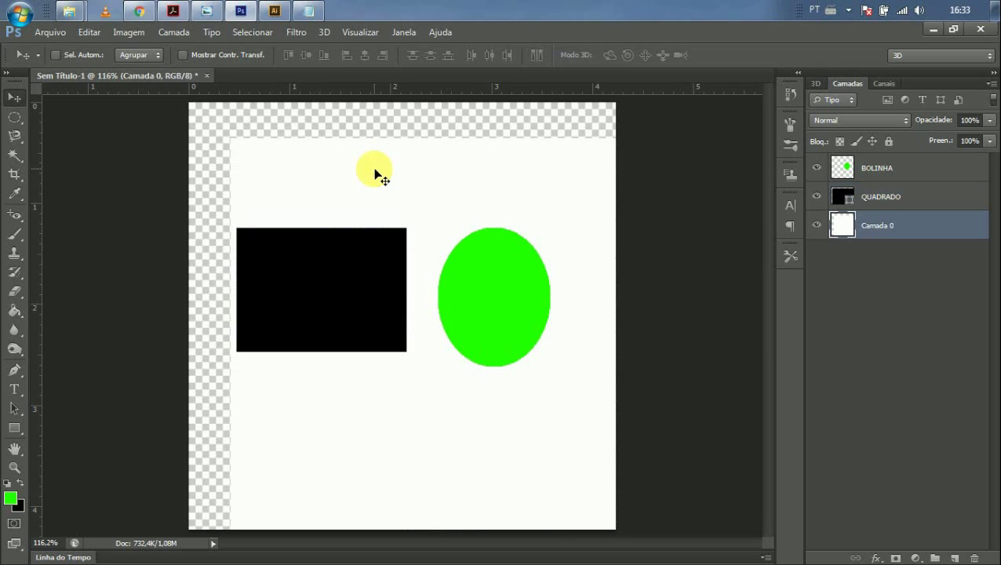
left_click(821, 225)
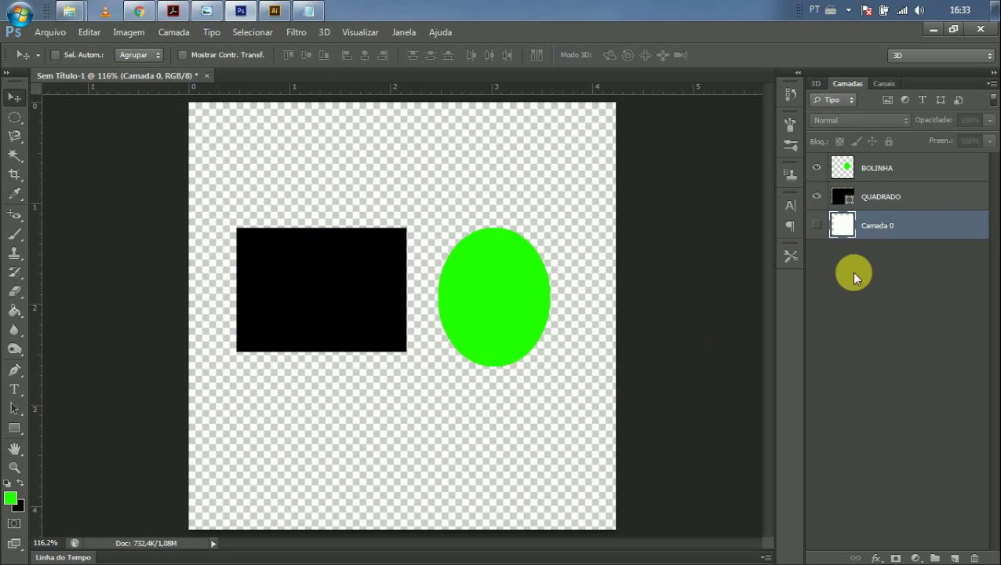
left_click(817, 226)
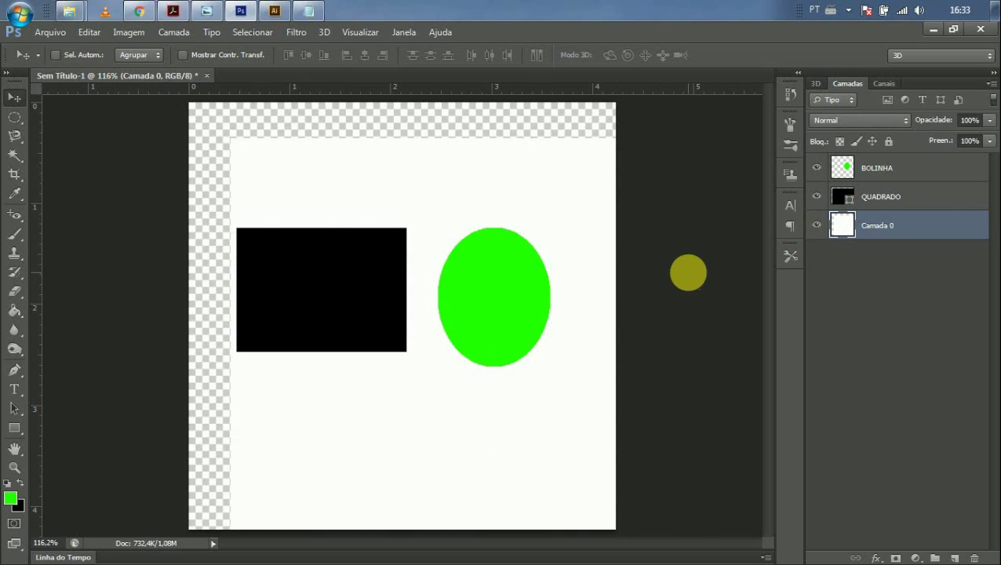
Step: Undo the background's moves and its conversion, restoring the locked Plano de Fundo layer, and select the BOLINHA layer
key("ctrl+alt+z")
key("ctrl+alt+z")
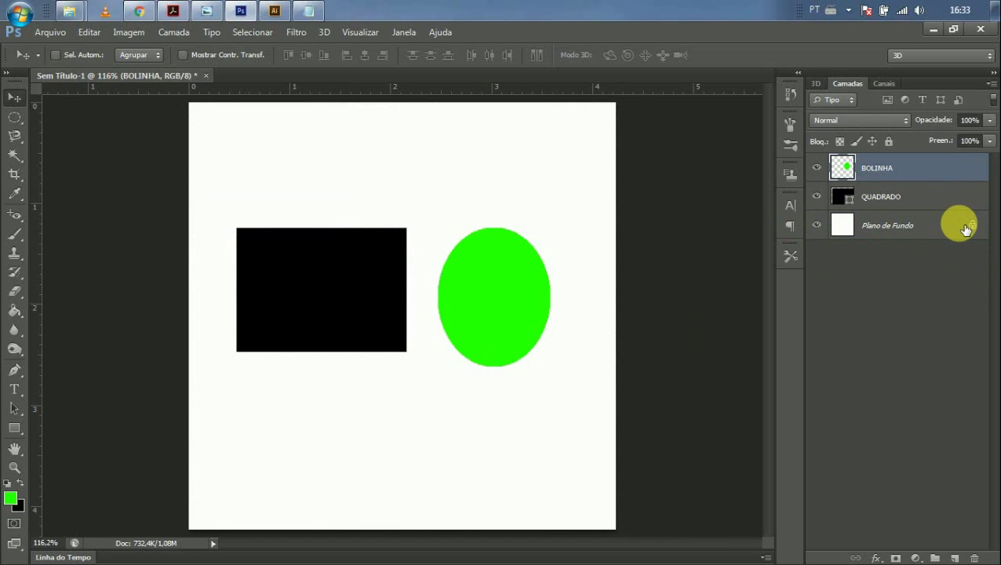
left_click(904, 226)
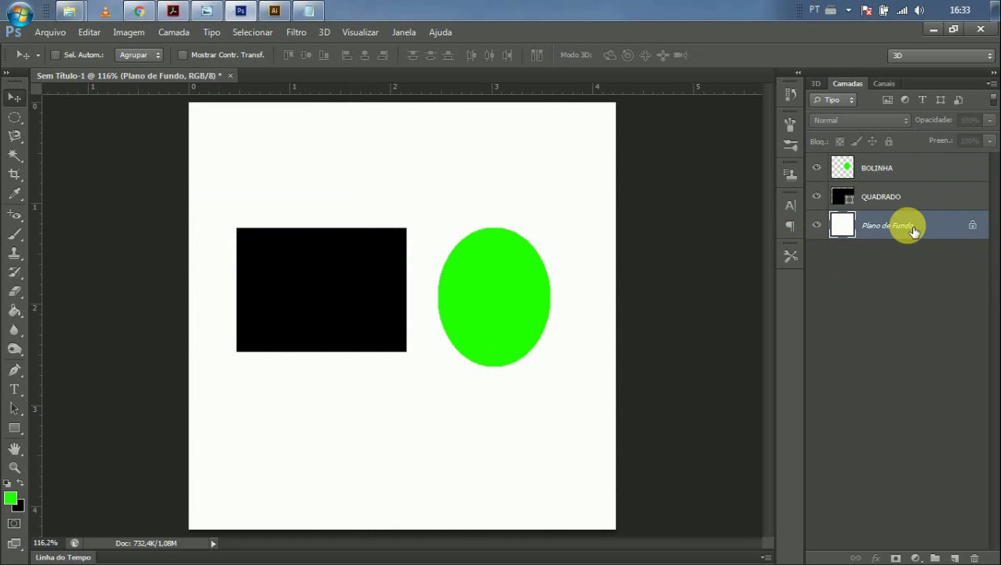
left_click(929, 201)
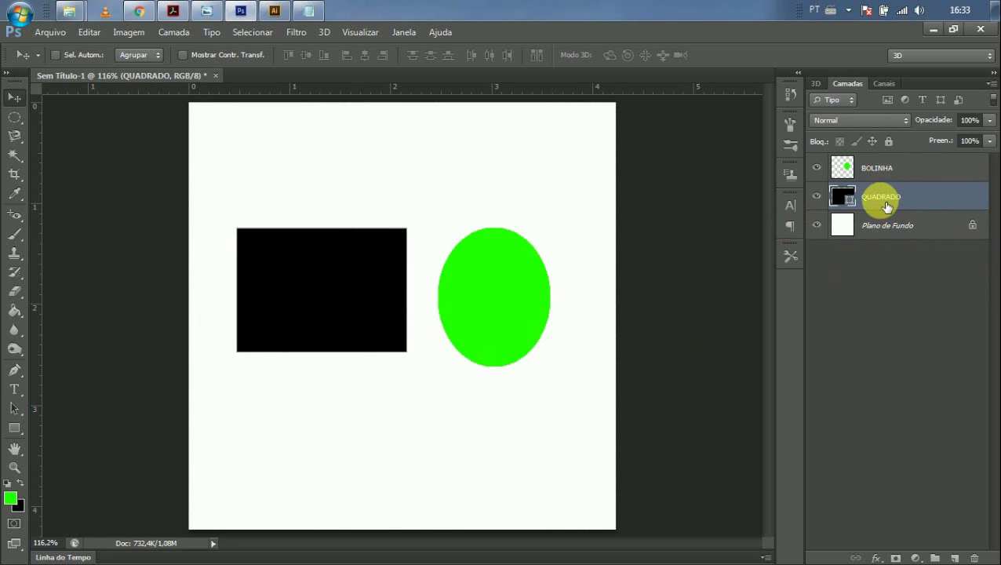
left_click(890, 182)
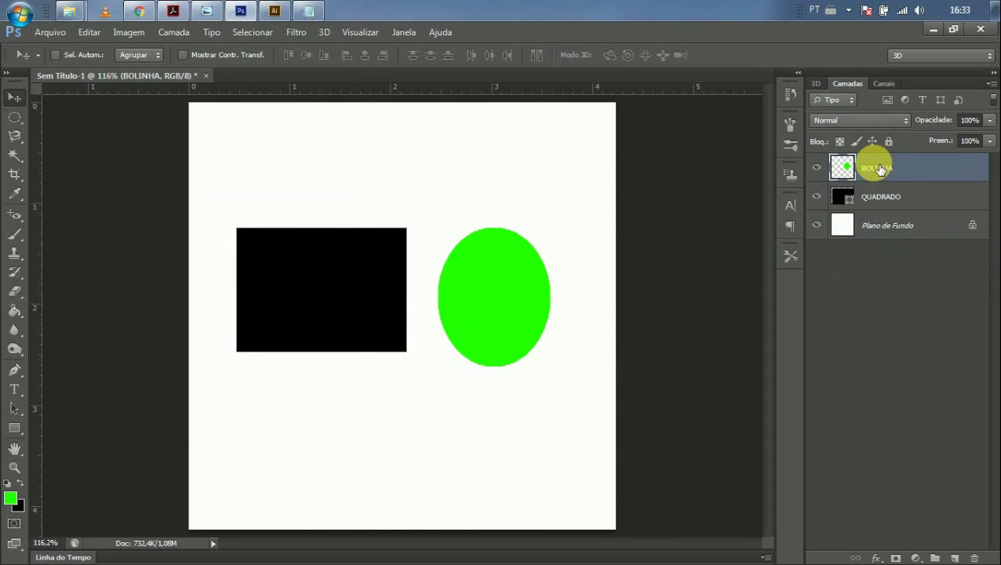
Step: Move the green ellipse onto the black rectangle, and then across so it overlaps only the rectangle's right edge
left_click_drag(494, 331, 321, 318)
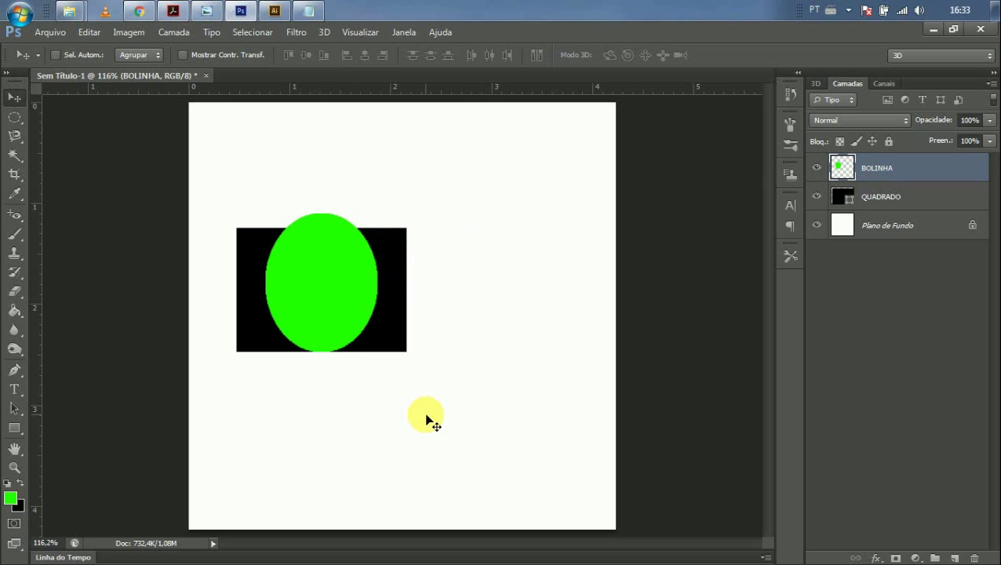
key("ctrl+t")
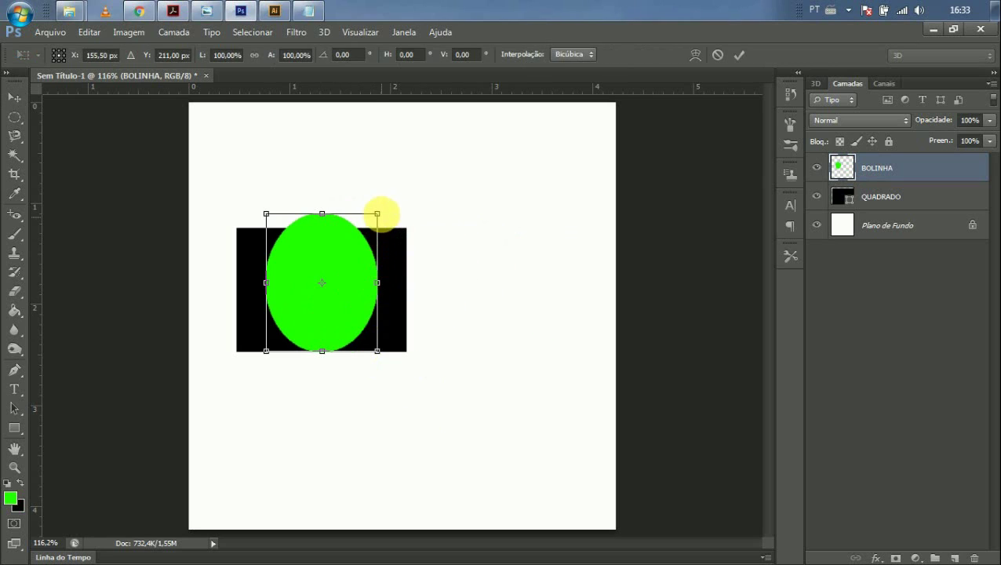
key("Return")
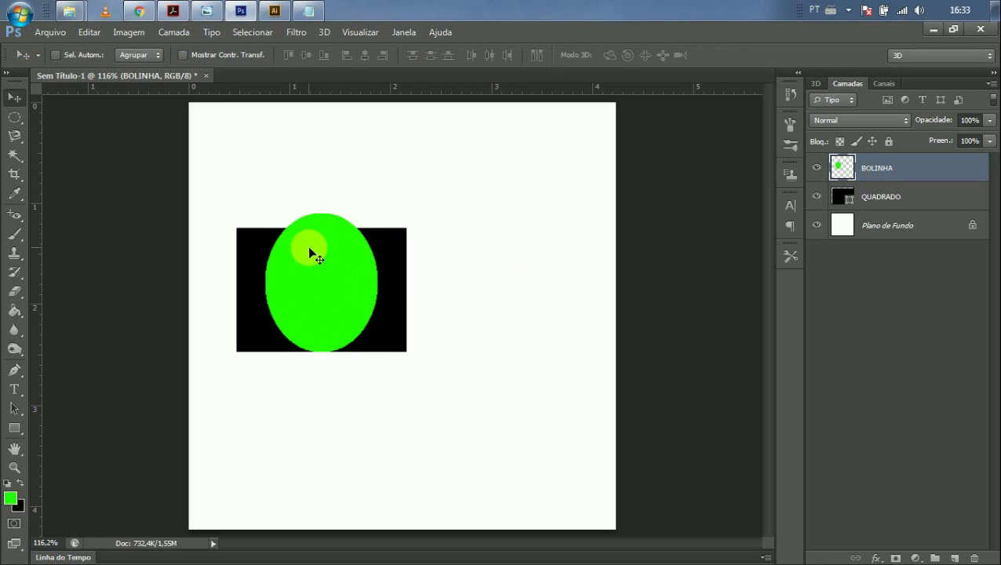
left_click_drag(311, 252, 443, 275)
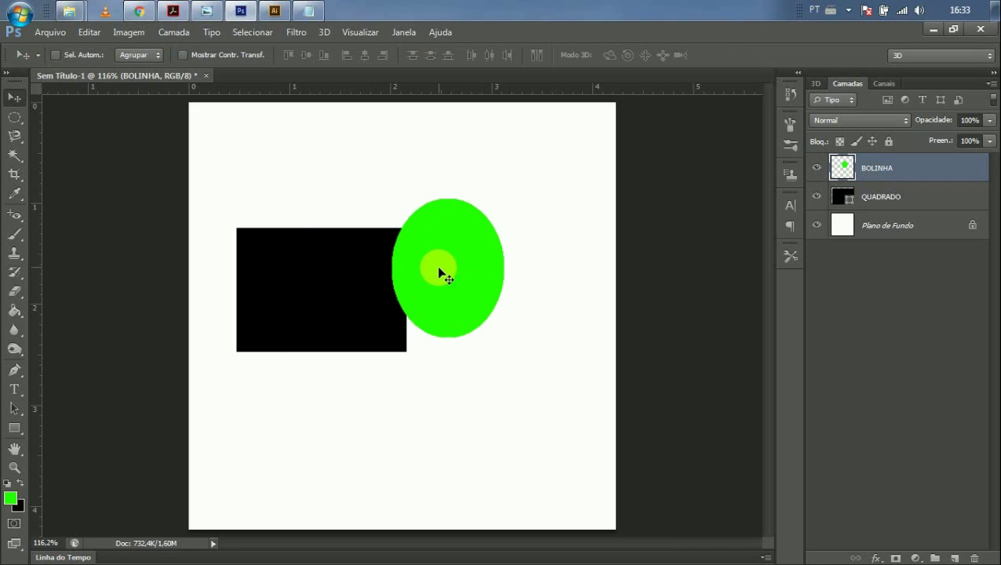
Step: Free-transform the green ellipse, moving it clear of the rectangle, and try reducing only its height to about 86% before undoing that
key("ctrl+t")
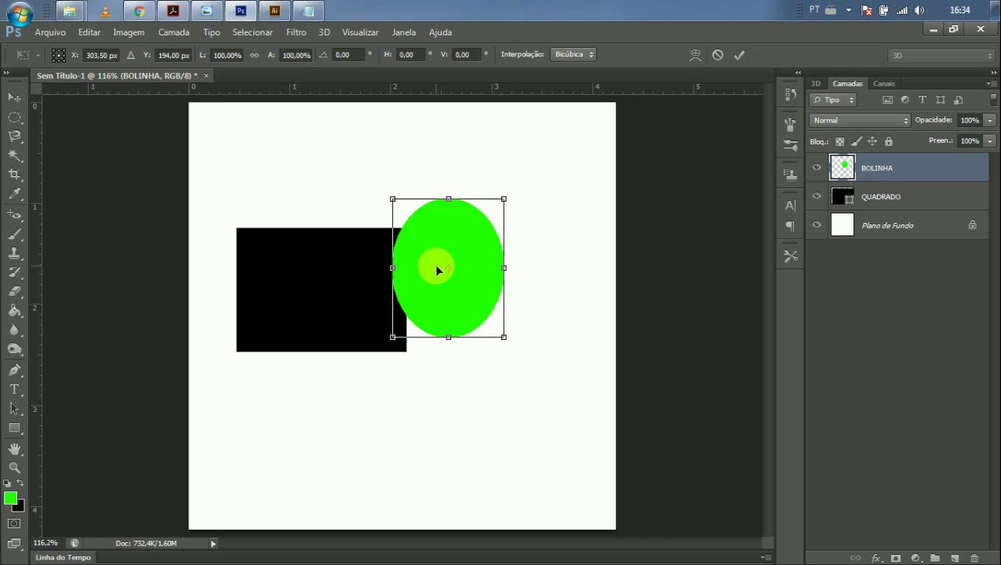
left_click_drag(432, 245, 470, 233)
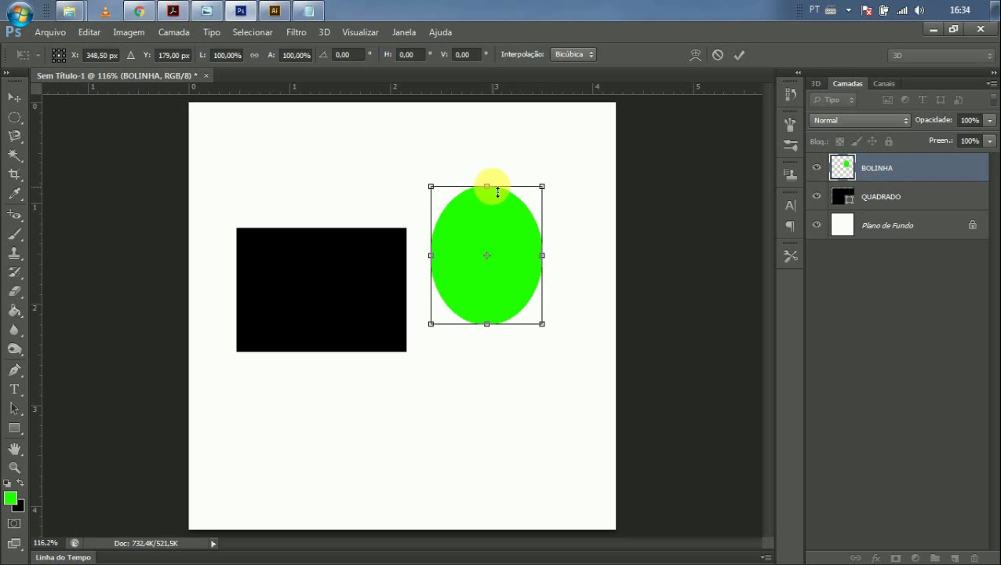
left_click_drag(488, 186, 502, 210)
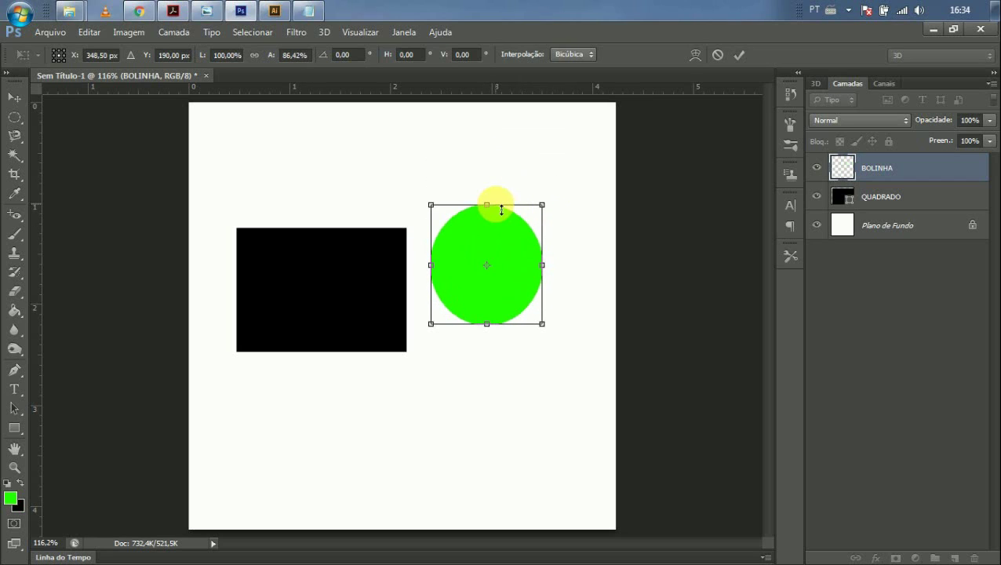
key("ctrl+z")
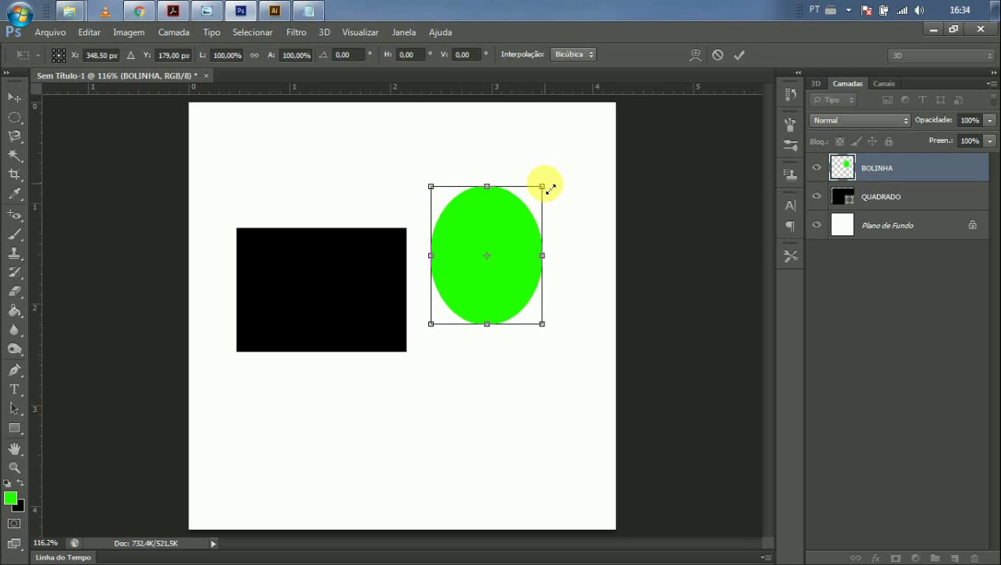
Step: Scale the green ellipse proportionally to about 61%, apply the transform, and centre the ellipse on the black rectangle
left_click_drag(548, 188, 542, 269)
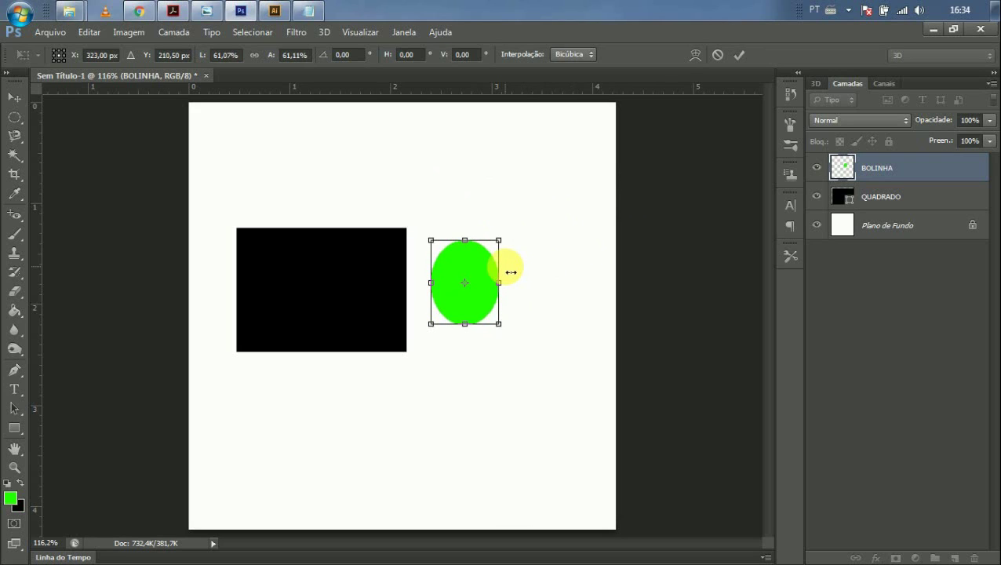
key("Return")
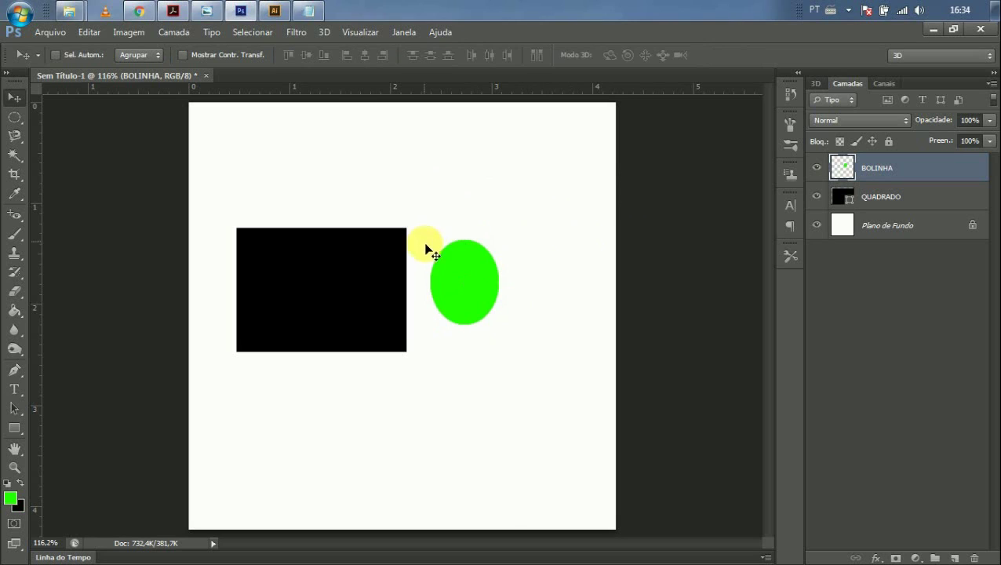
left_click_drag(463, 279, 321, 290)
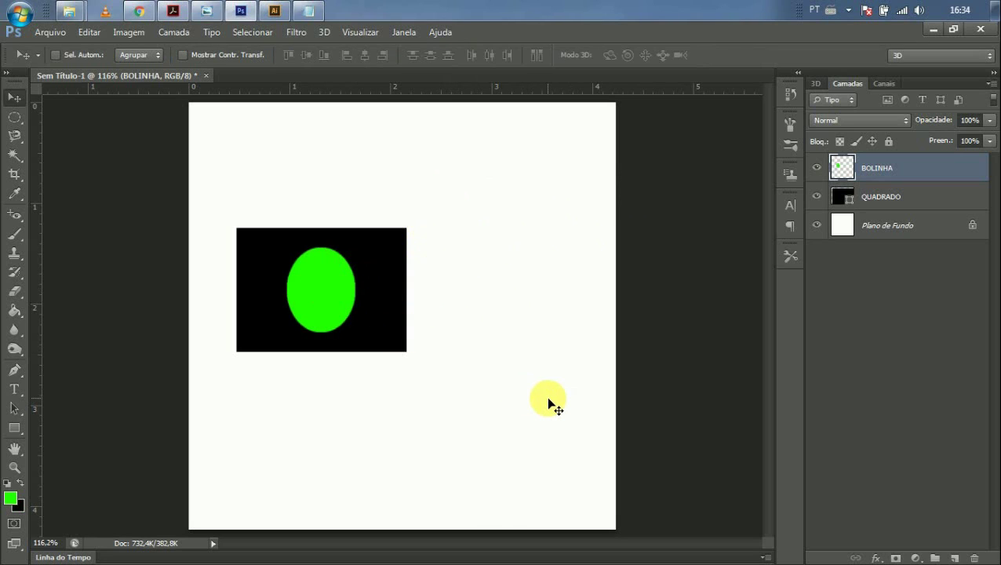
Step: Reorder the layers so that QUADRADO sits above BOLINHA and the black rectangle covers the green ellipse
left_click(922, 196)
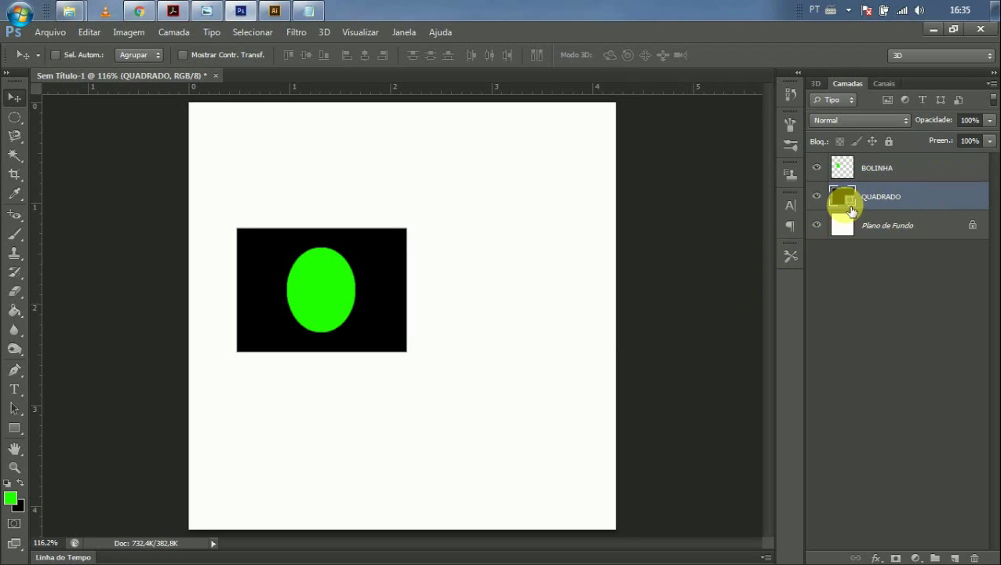
left_click(907, 170)
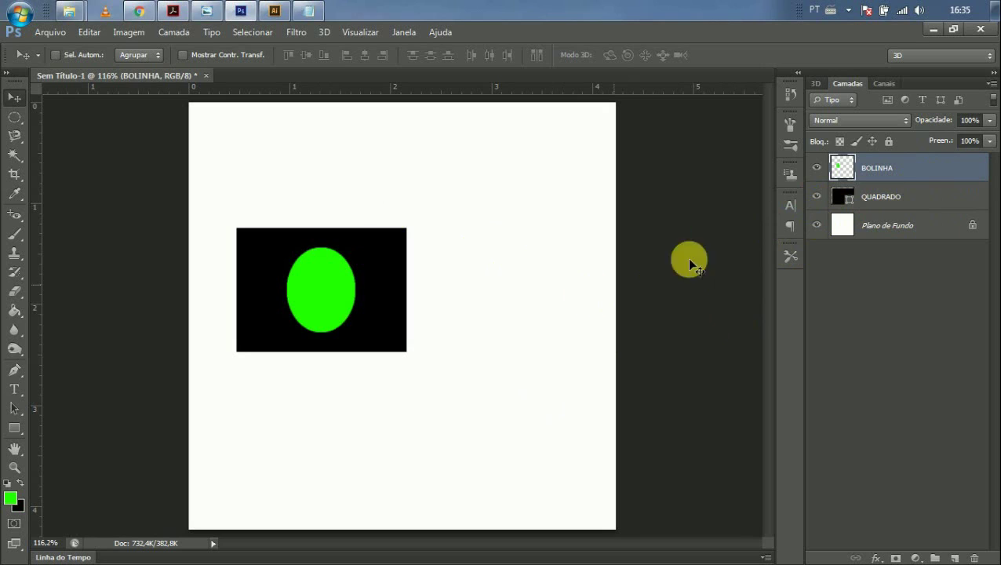
left_click(918, 197)
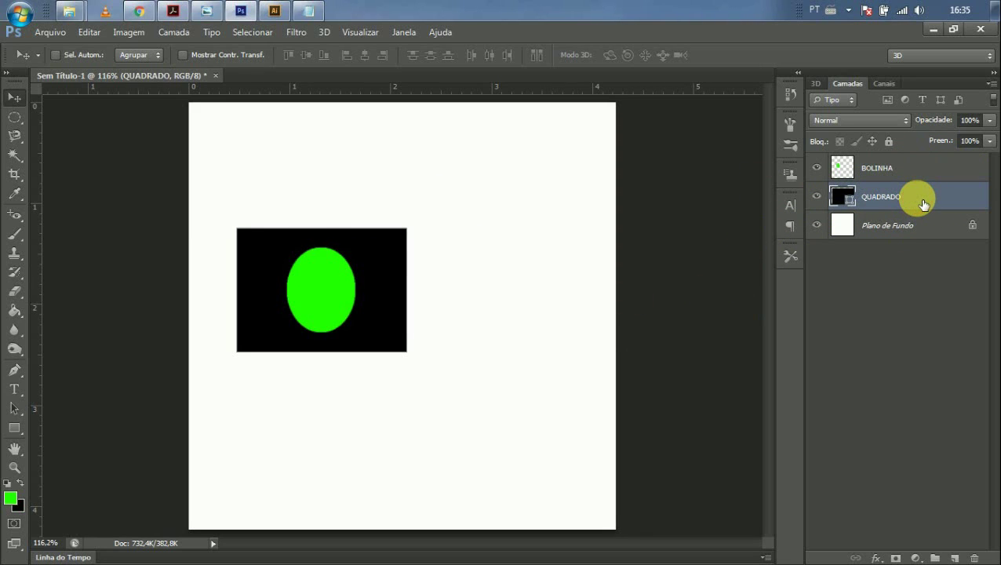
left_click_drag(923, 203, 918, 157)
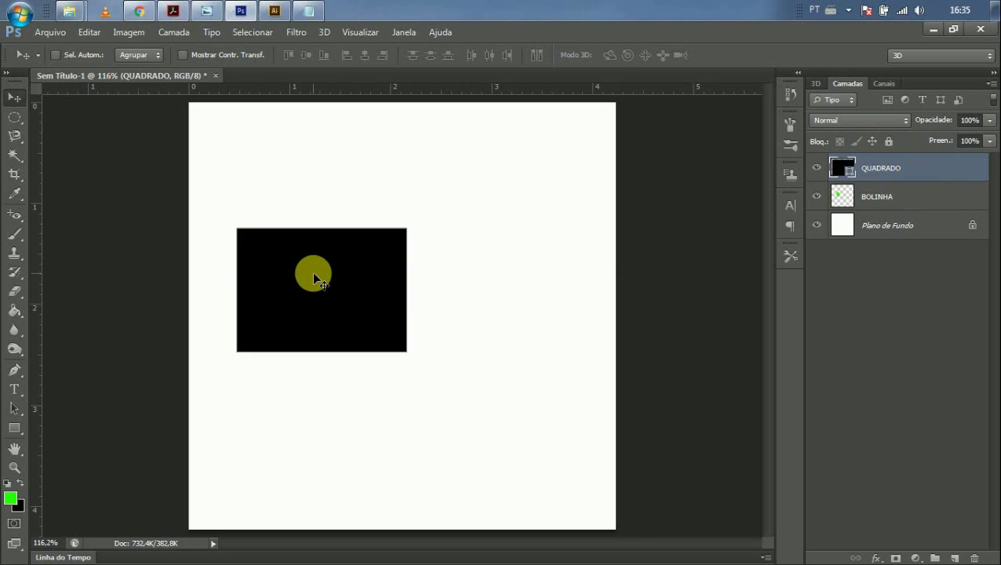
Step: Move the black rectangle off the green ellipse, undo that move, and place the QUADRADO layer back below BOLINHA
left_click_drag(314, 290, 495, 318)
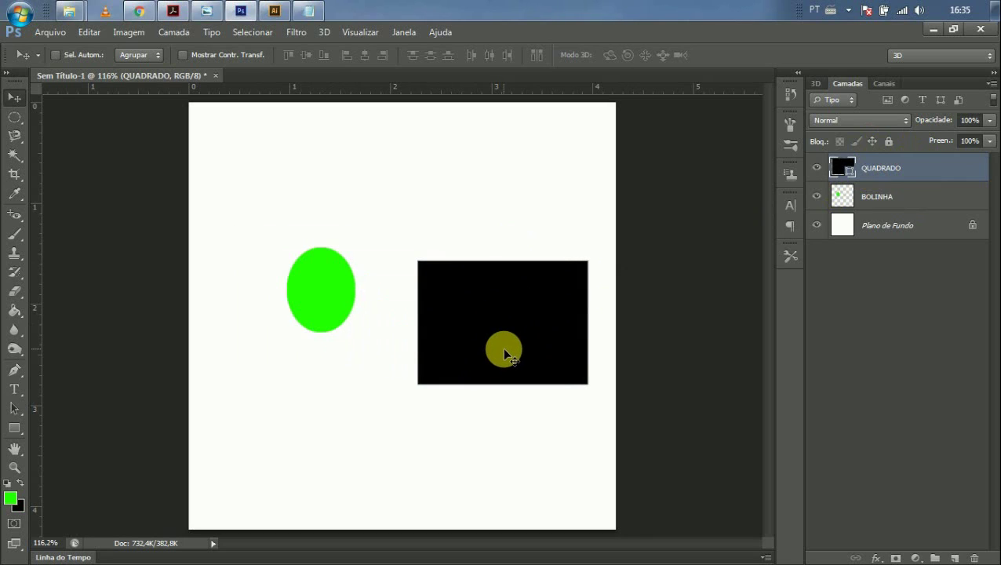
key("ctrl+z")
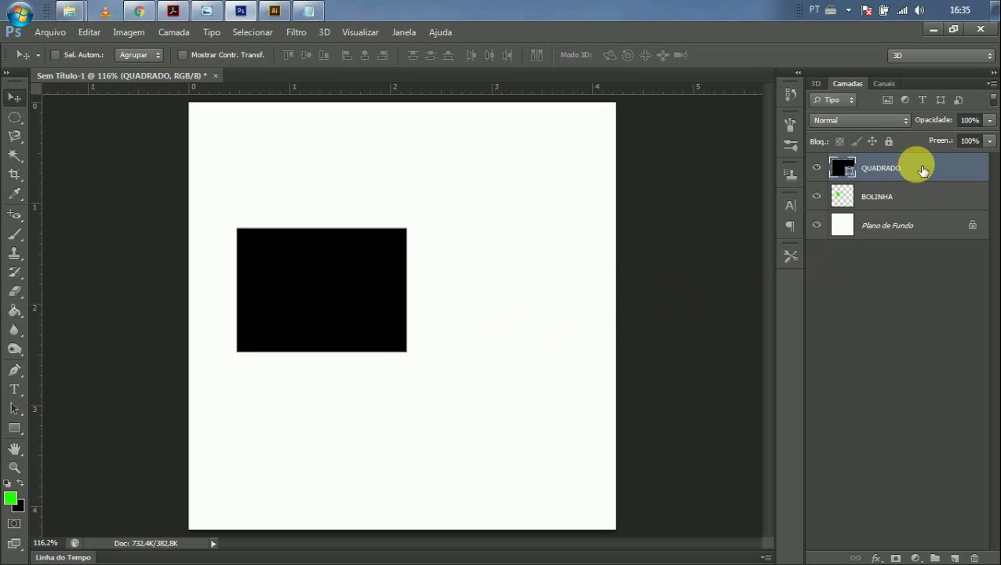
left_click_drag(917, 165, 926, 215)
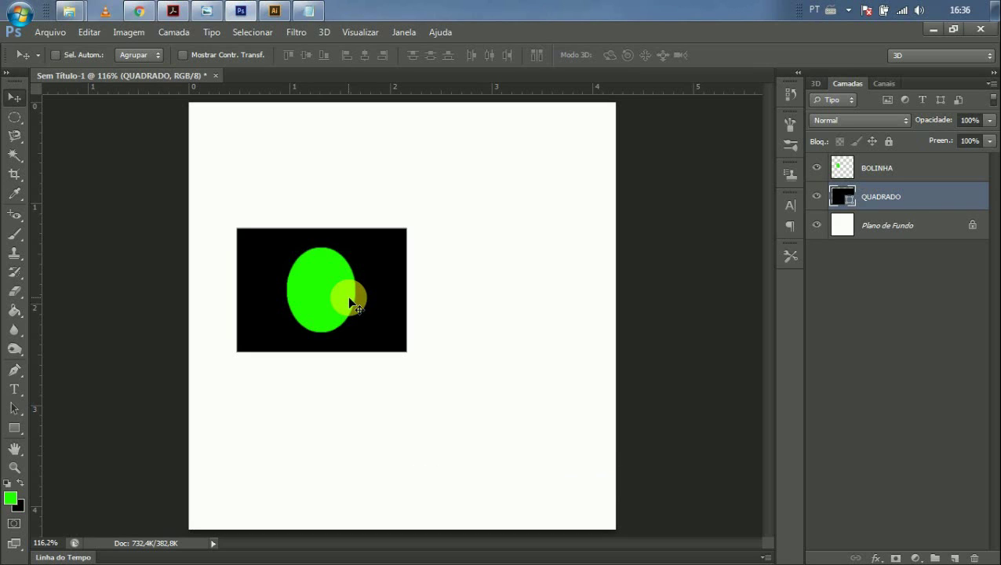
Step: Check the Crônograma AULA 02 outline in Notepad, return to Photoshop, and close Sem Título-1 without saving
left_click(309, 9)
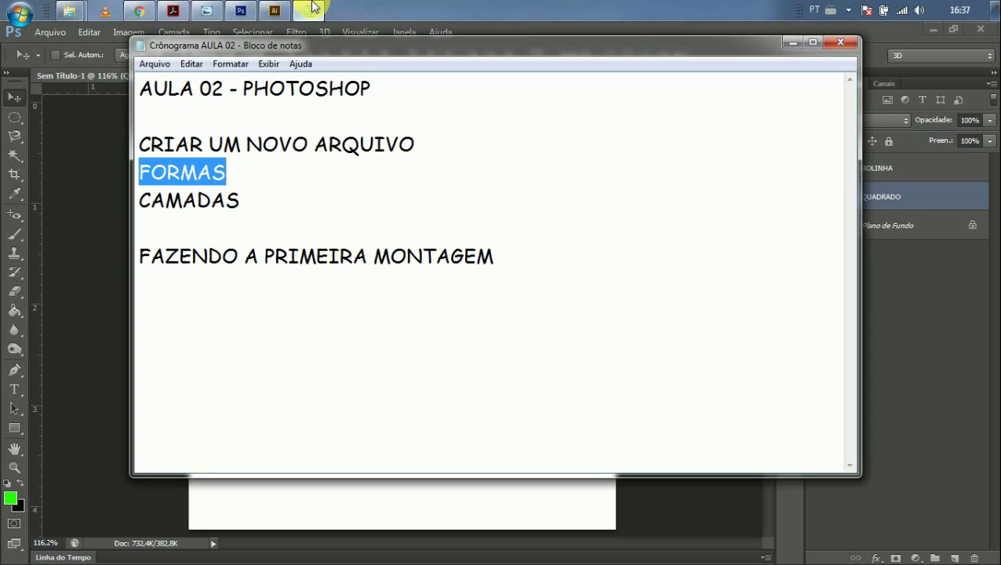
left_click(74, 238)
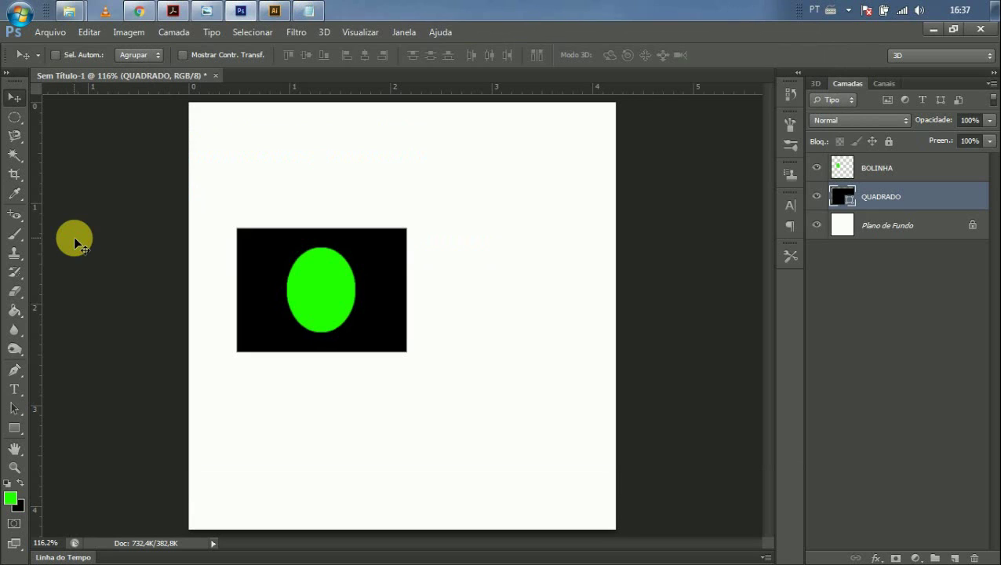
left_click(215, 76)
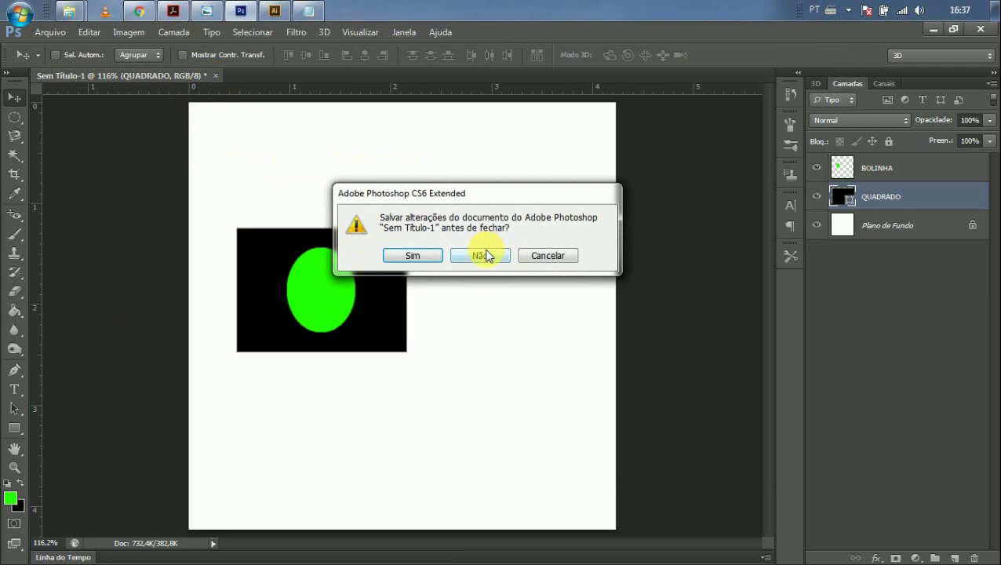
left_click(482, 256)
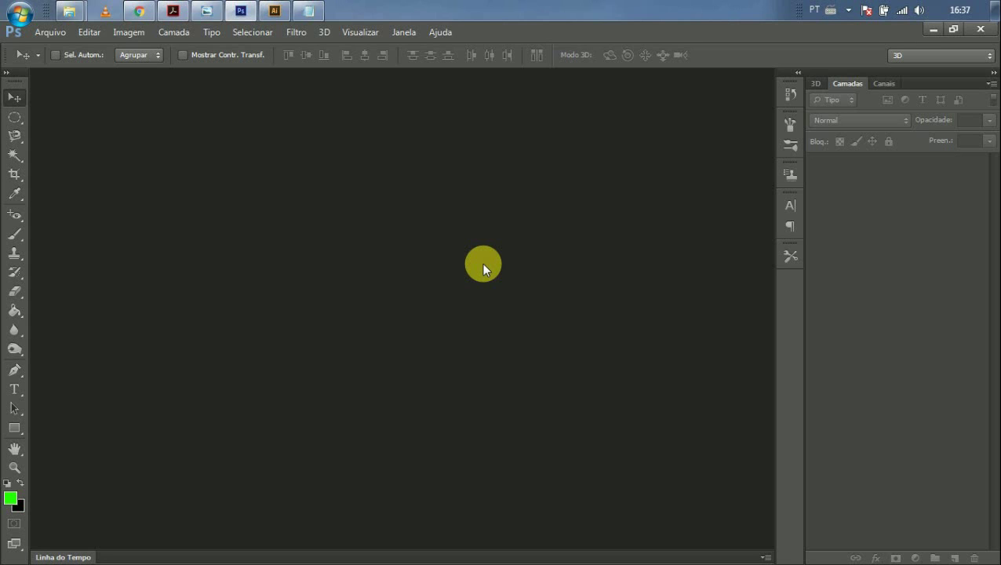
Step: Open flor imagem.jpg and flor2.jpeg together from the Photoshop folder
key("ctrl+o")
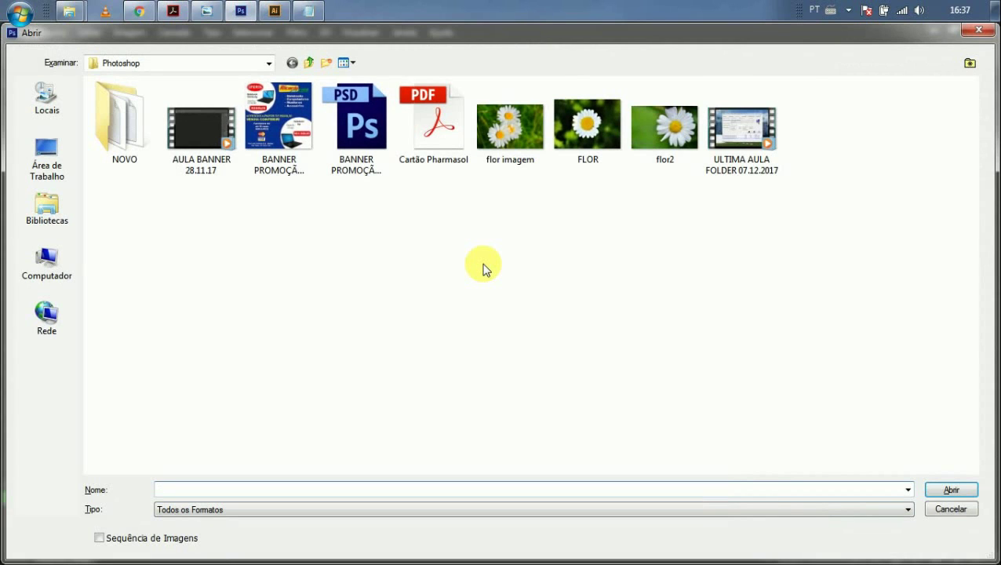
left_click(977, 30)
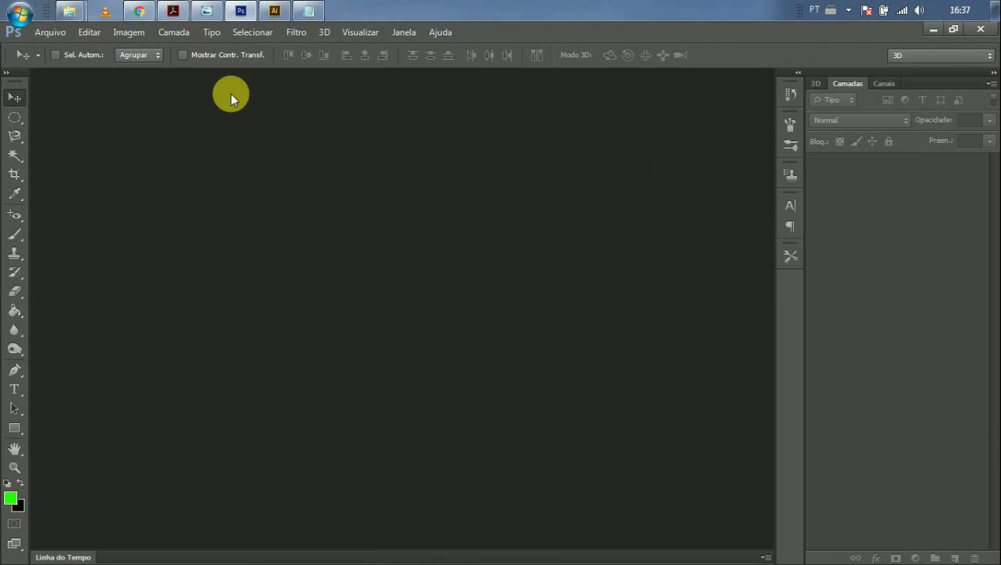
left_click(60, 36)
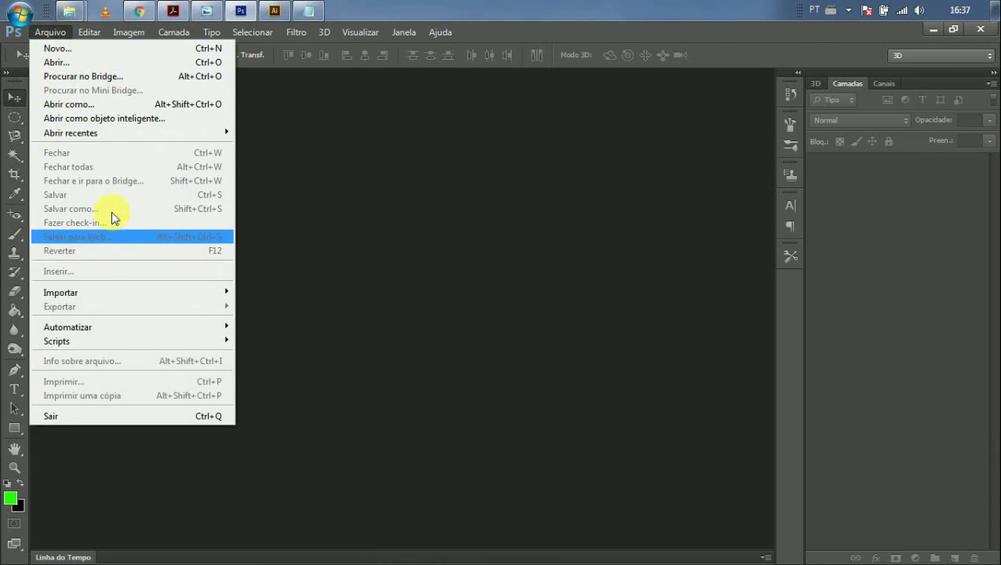
left_click(115, 63)
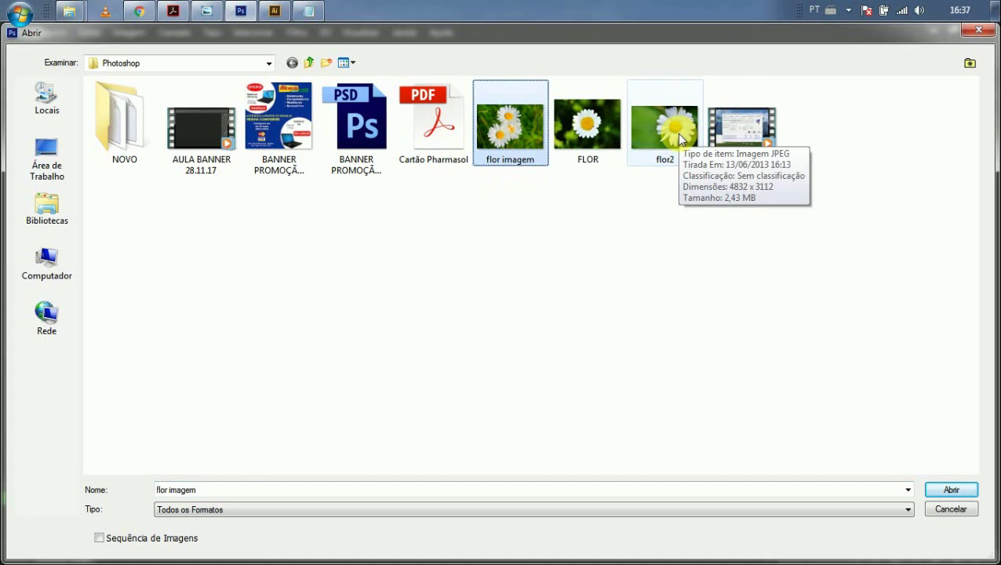
left_click(679, 139, "ctrl")
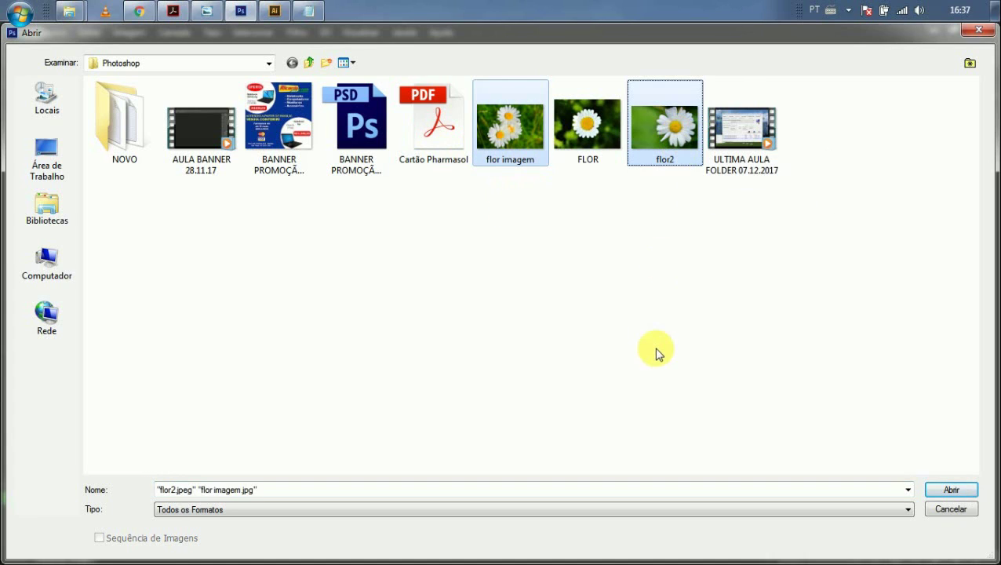
left_click(581, 267)
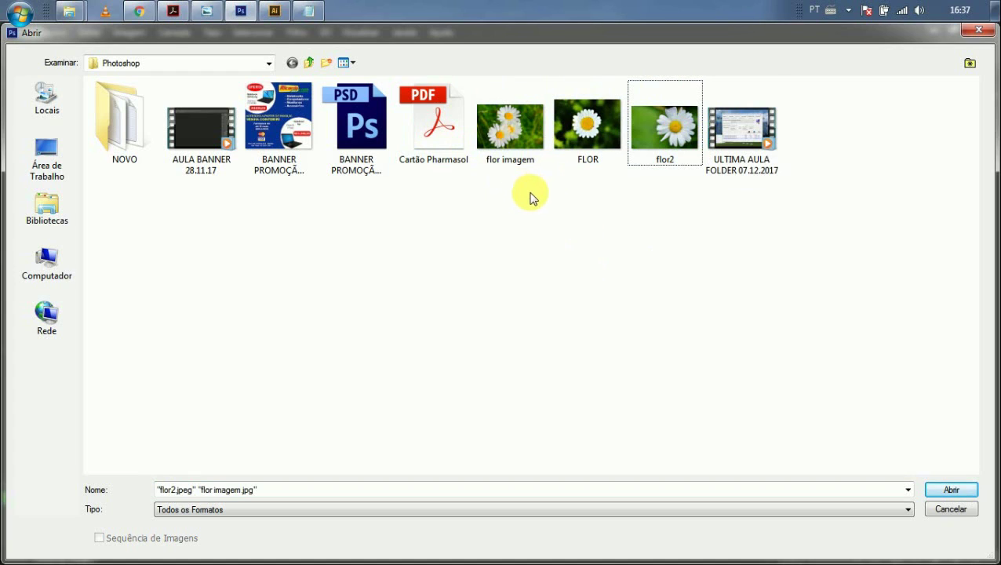
left_click(503, 137)
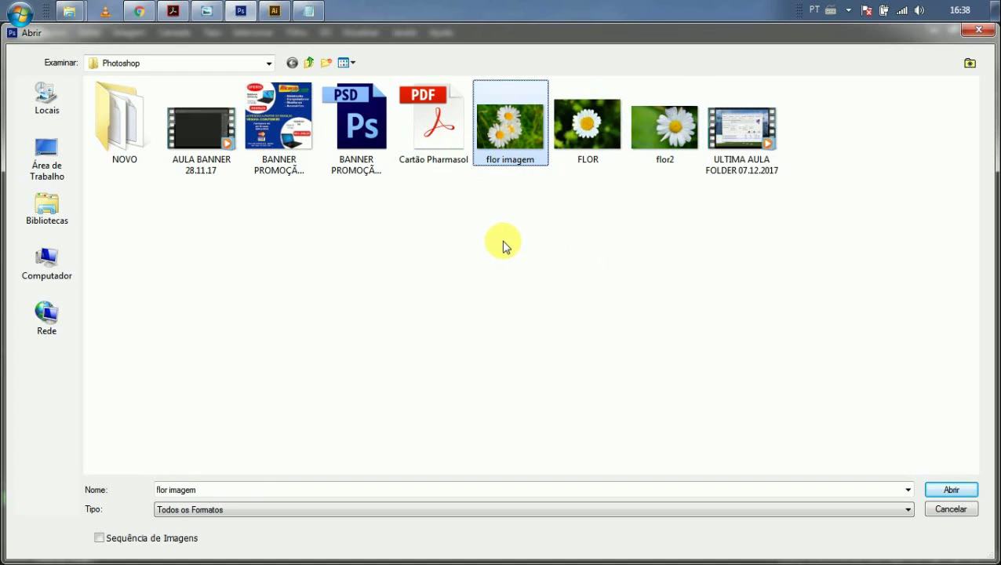
left_click(673, 133, "ctrl")
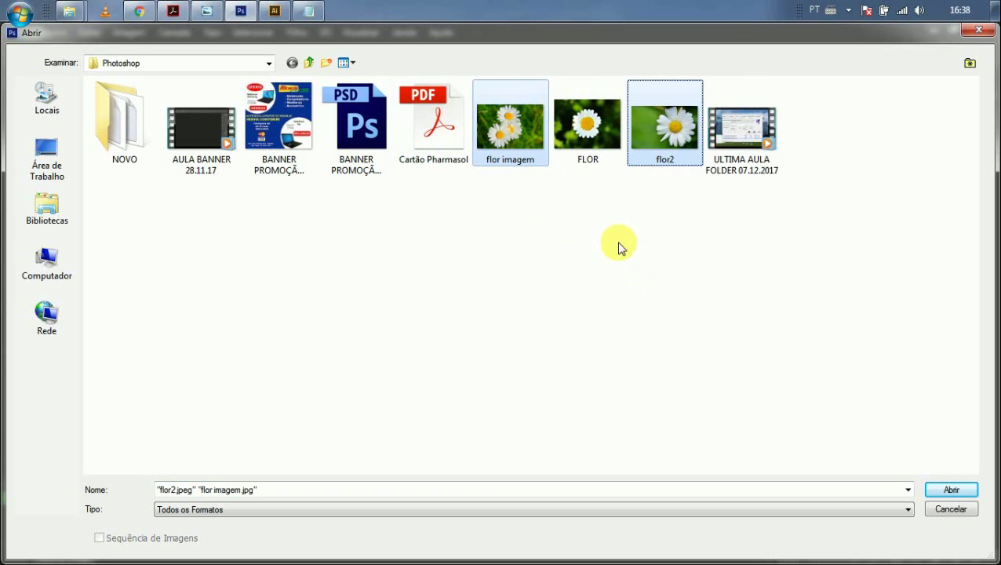
left_click(942, 489)
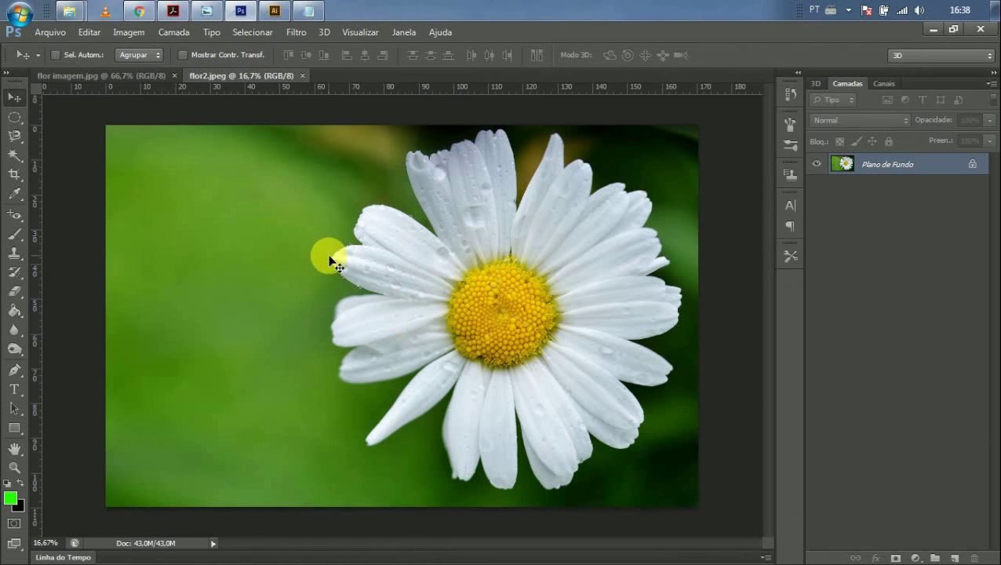
Step: Compare the three-daisy photo in flor imagem.jpg with the single daisy in flor2.jpeg, finishing on flor2.jpeg
left_click(153, 76)
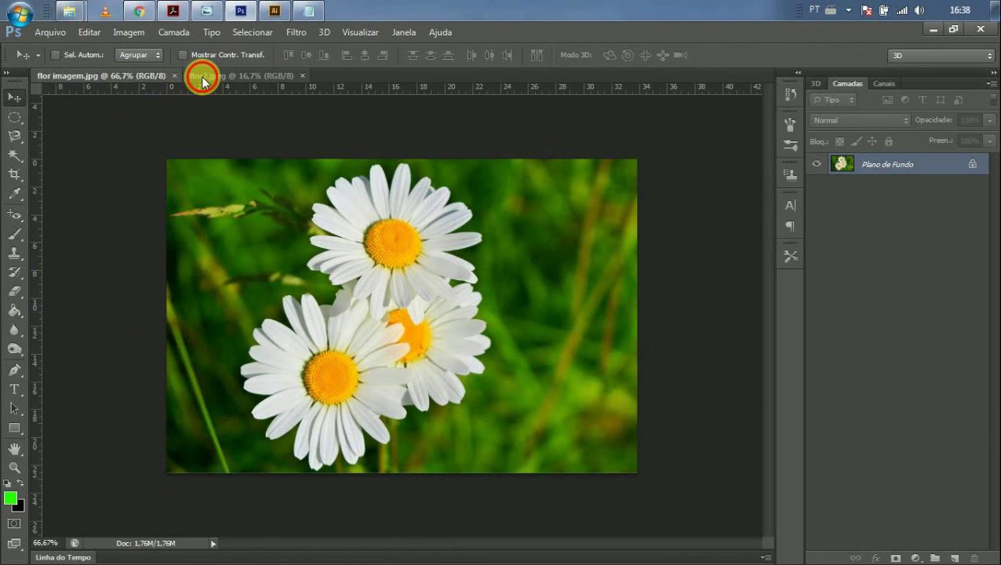
left_click(203, 79)
left_click(162, 76)
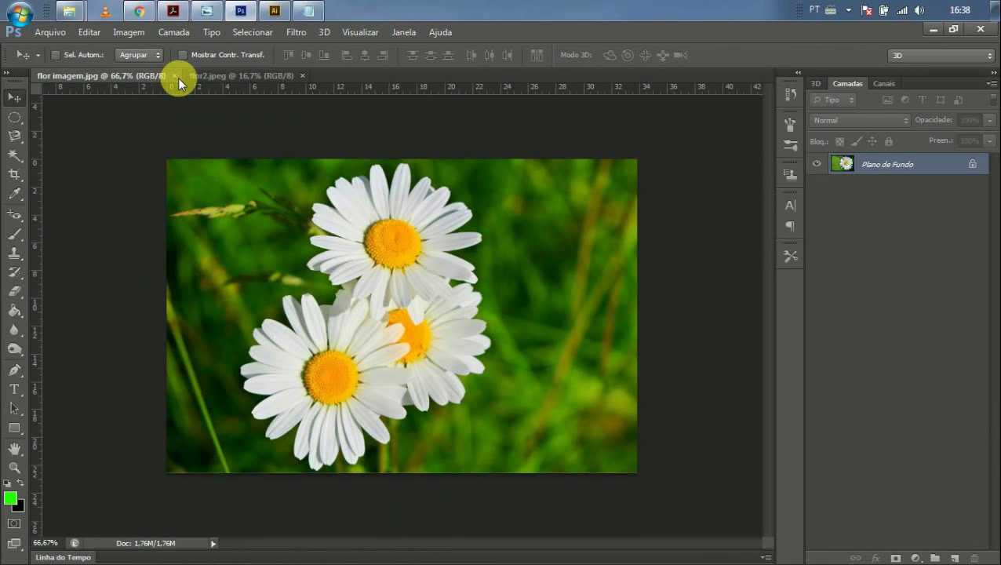
left_click(192, 77)
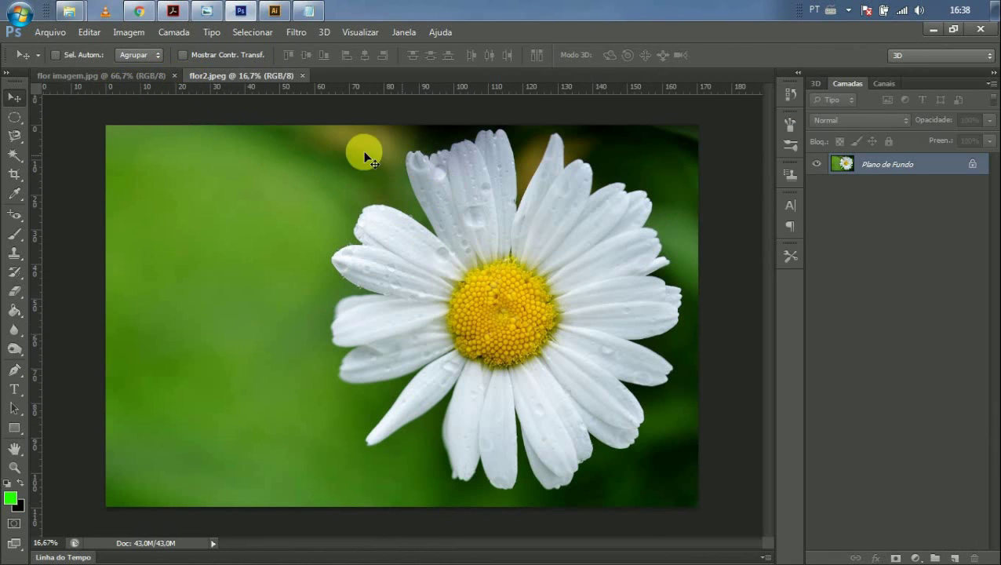
left_click(157, 80)
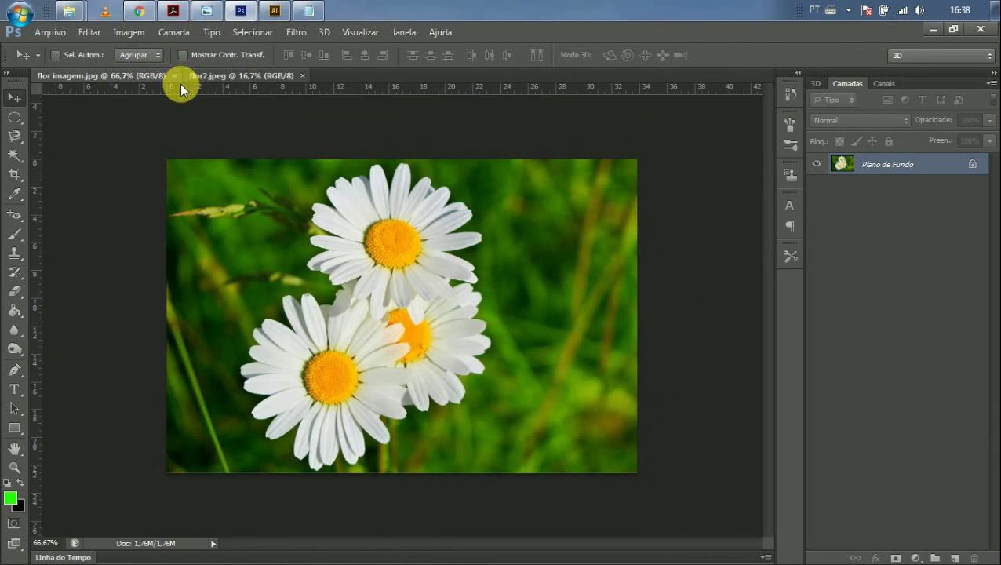
left_click(183, 82)
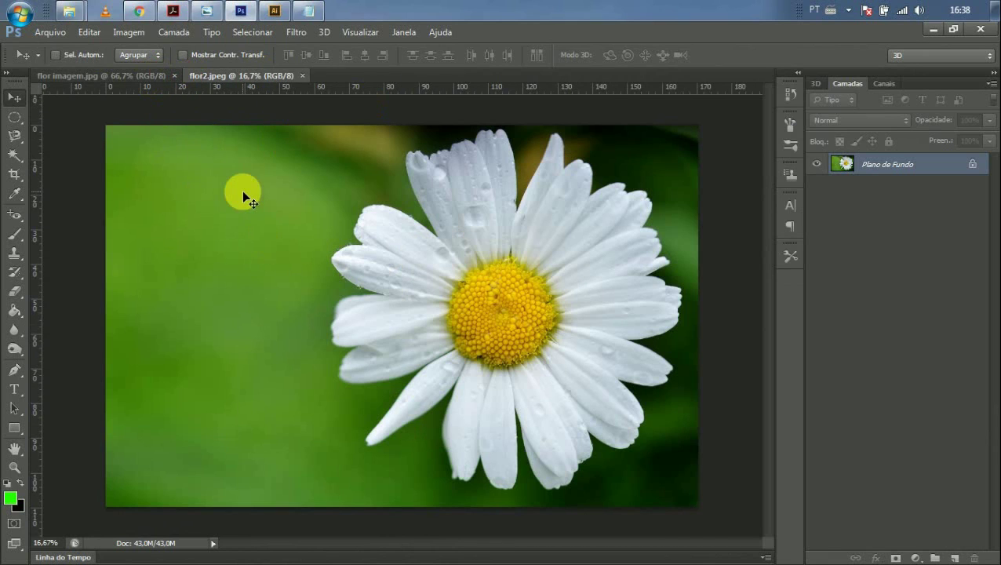
left_click(113, 77)
left_click(247, 76)
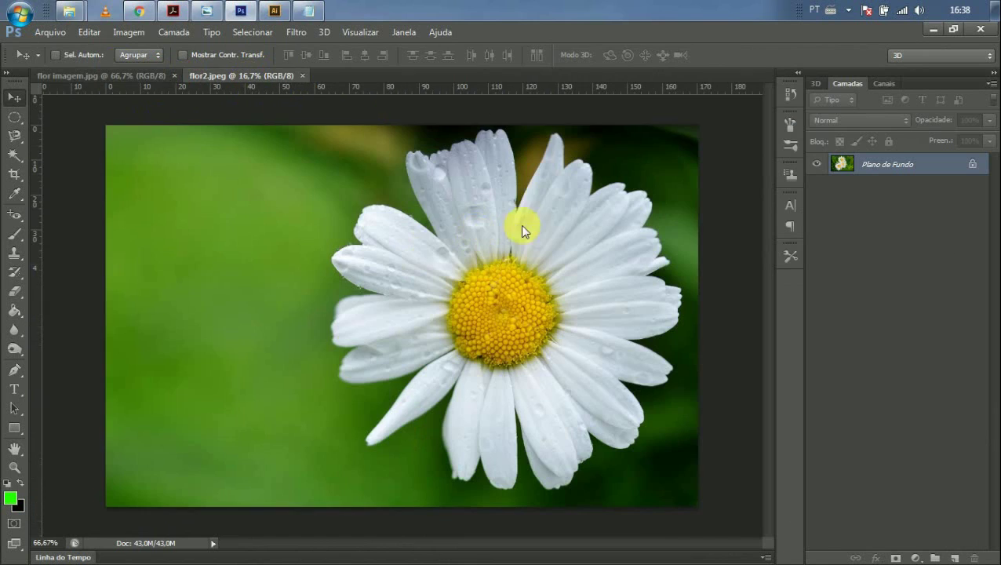
left_click(135, 76)
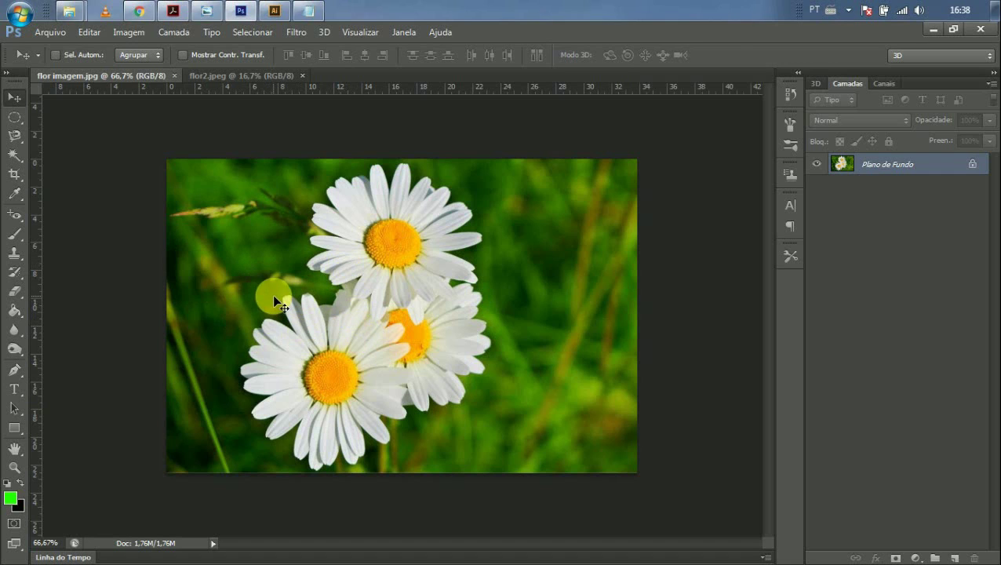
left_click(210, 76)
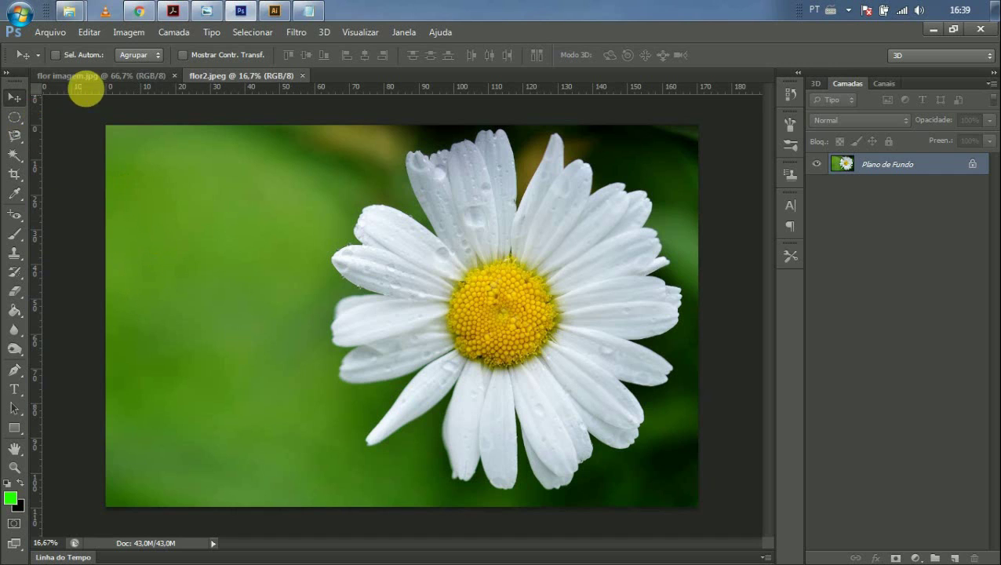
left_click(96, 76)
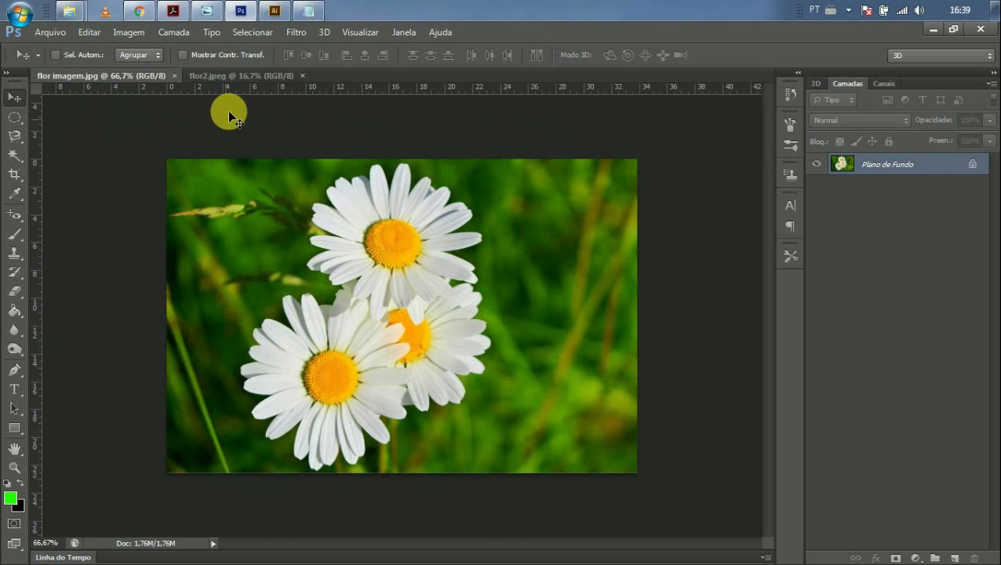
left_click(247, 80)
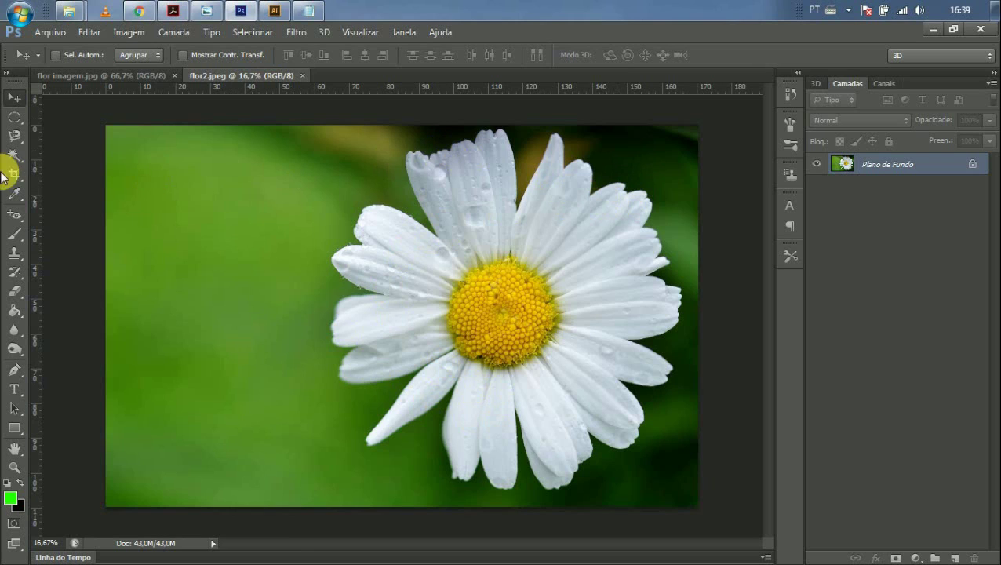
Step: Try to trace the daisy's upper-left petals in flor2.jpeg with the Polygonal Lasso, discard the outline and fit the image to the window
left_click(13, 138)
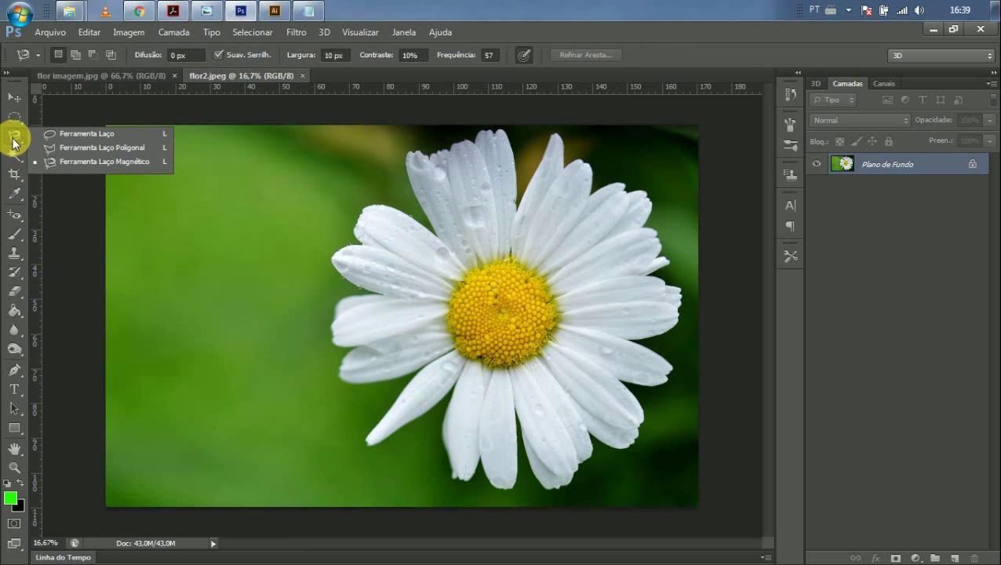
left_click(55, 149)
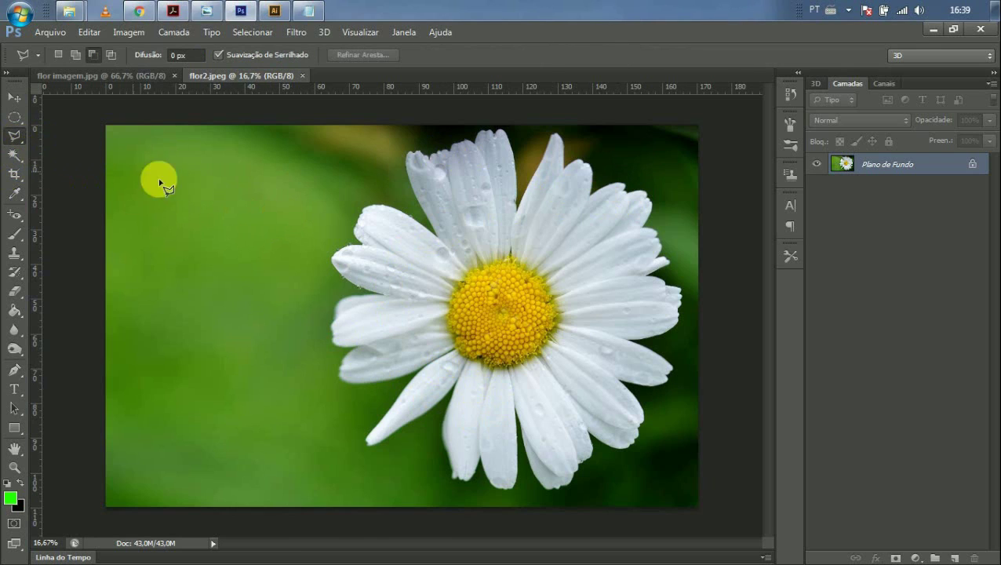
scroll(365, 236, "up", 3)
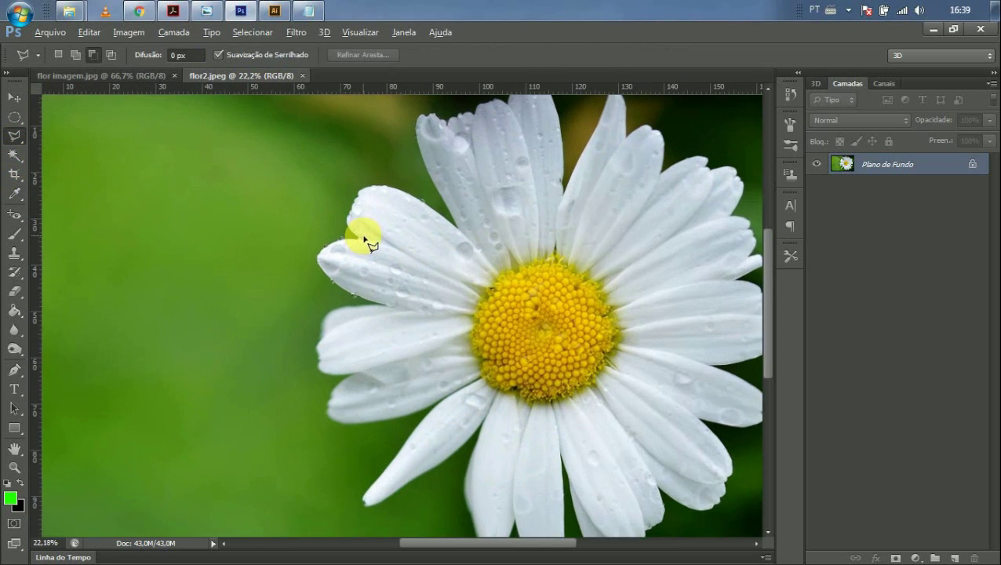
left_click_drag(412, 181, 295, 243)
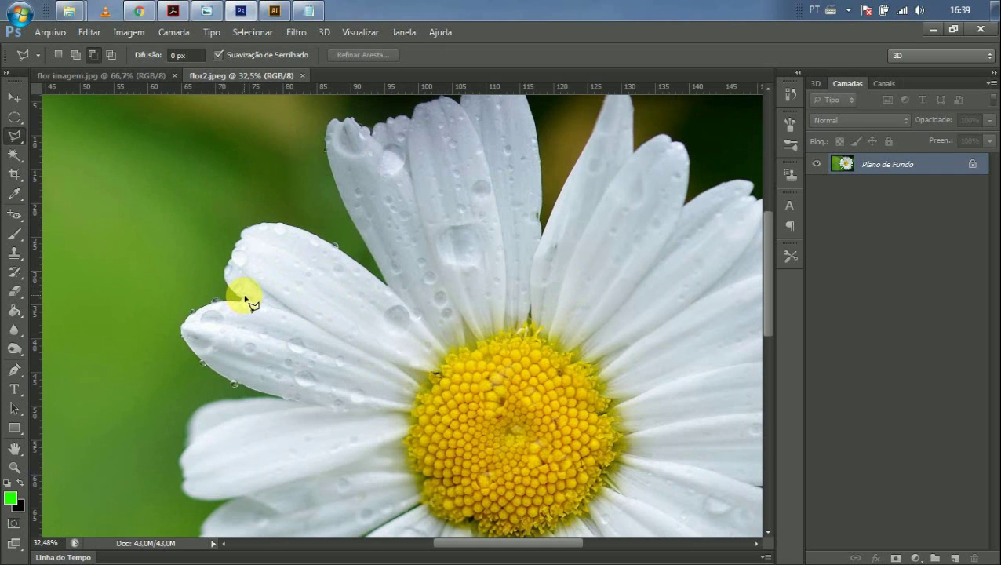
scroll(215, 317, "up", 3)
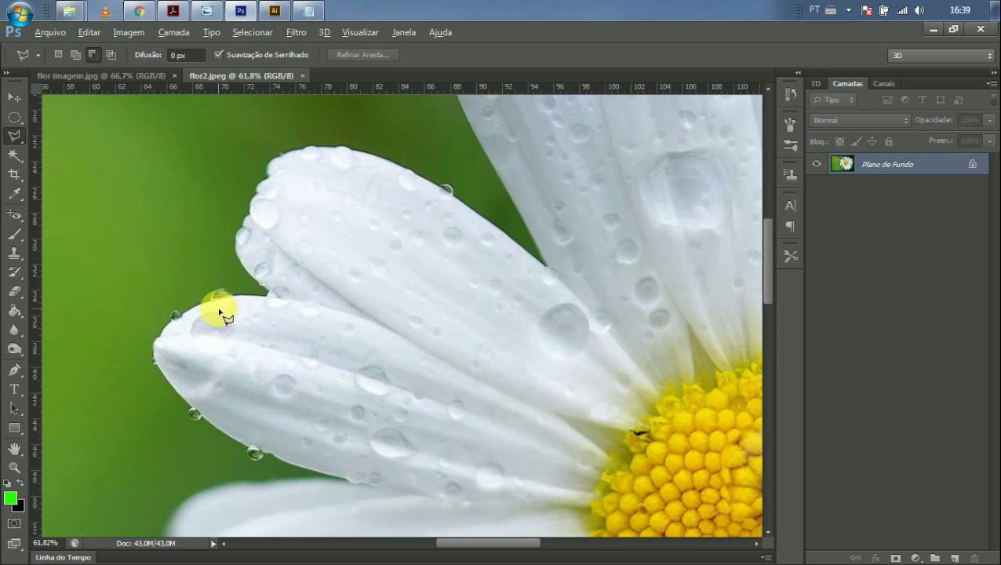
scroll(251, 302, "up", 2)
scroll(278, 294, "down", 3)
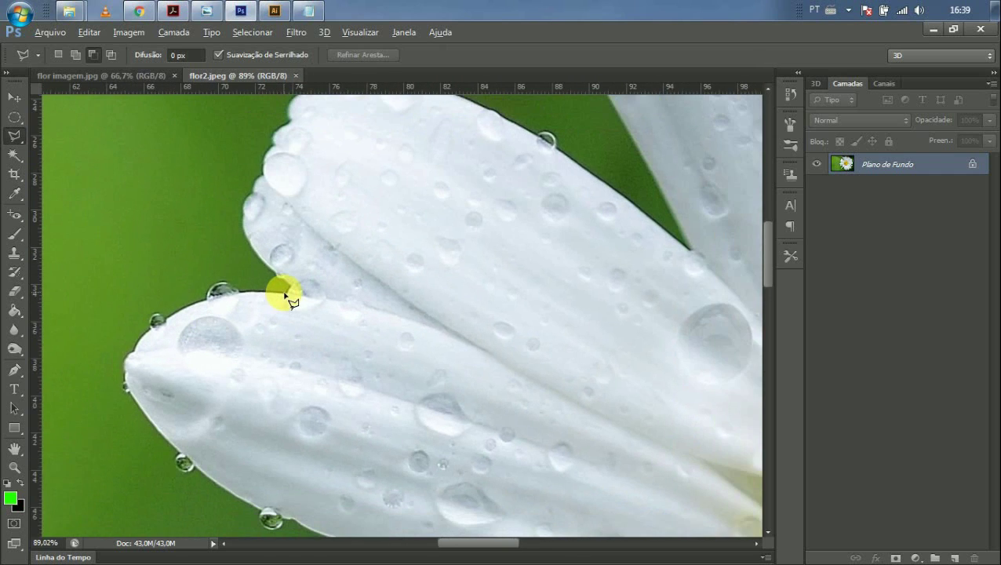
left_click(290, 293)
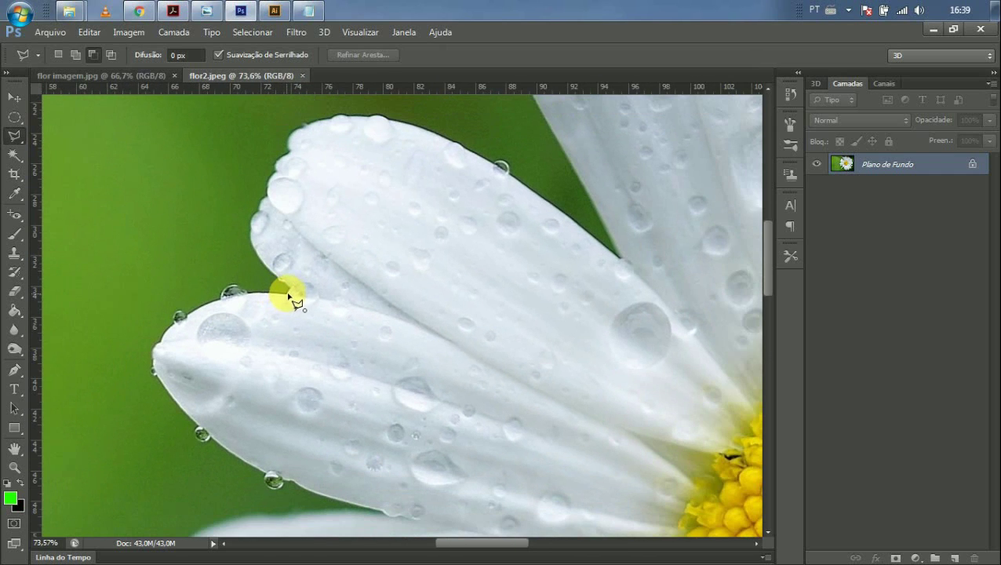
left_click(292, 290)
left_click(273, 276)
left_click(255, 249)
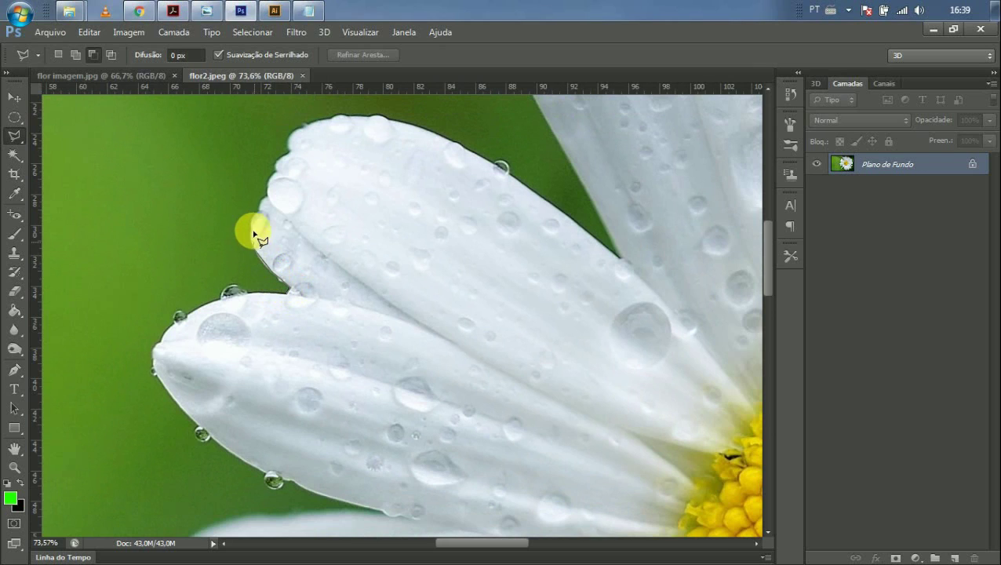
left_click(251, 226)
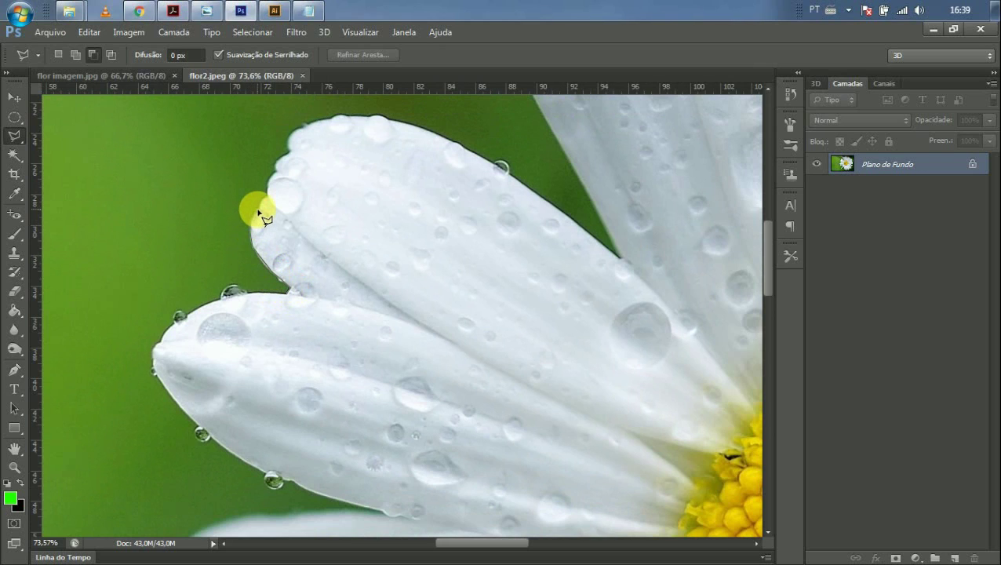
left_click(263, 195)
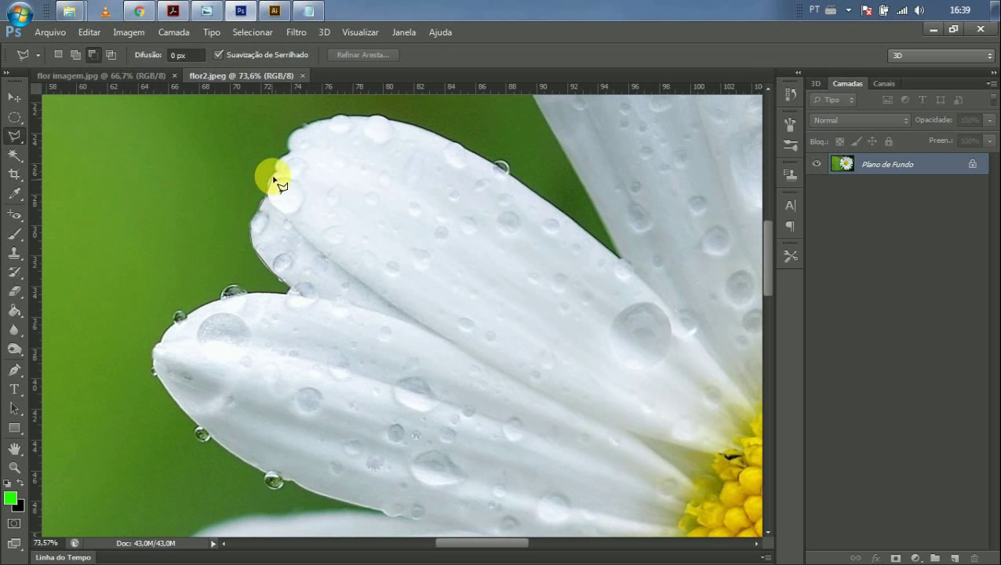
left_click(277, 172)
left_click(290, 154)
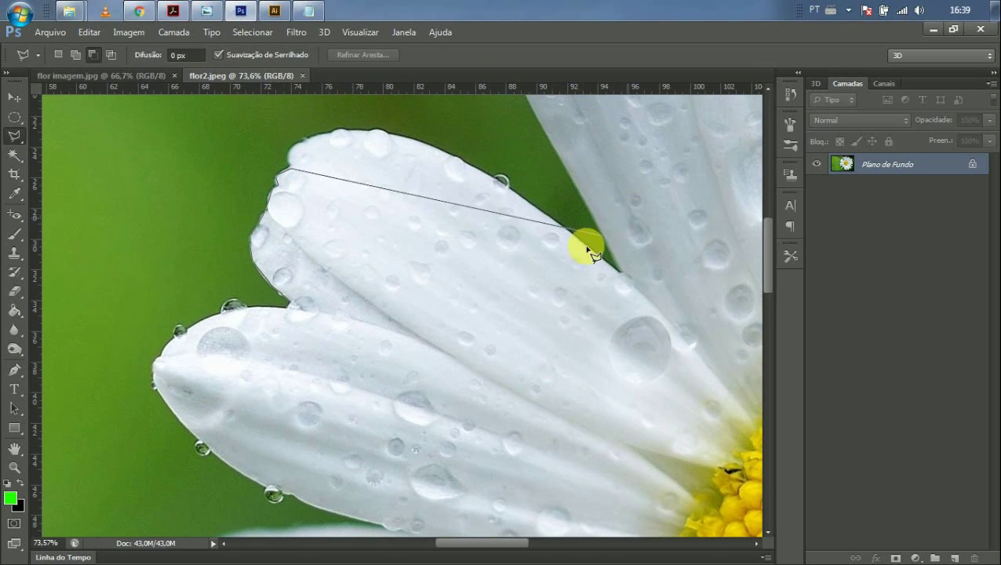
mouse_move(342, 224)
left_mouse_down()
mouse_move(187, 359)
mouse_move(186, 386)
mouse_move(375, 386)
left_mouse_up()
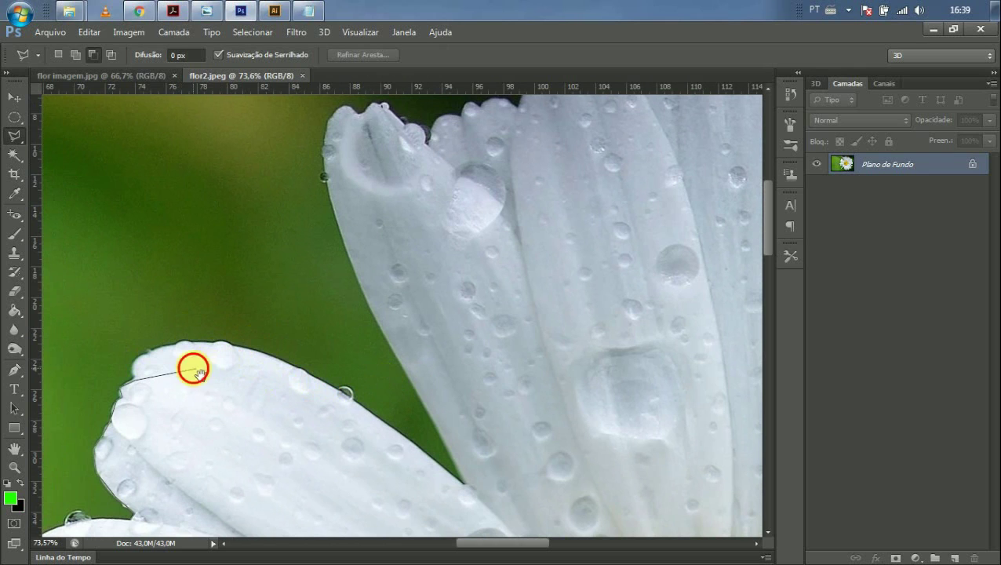
mouse_move(194, 364)
left_mouse_down()
mouse_move(297, 252)
mouse_move(328, 252)
left_mouse_up()
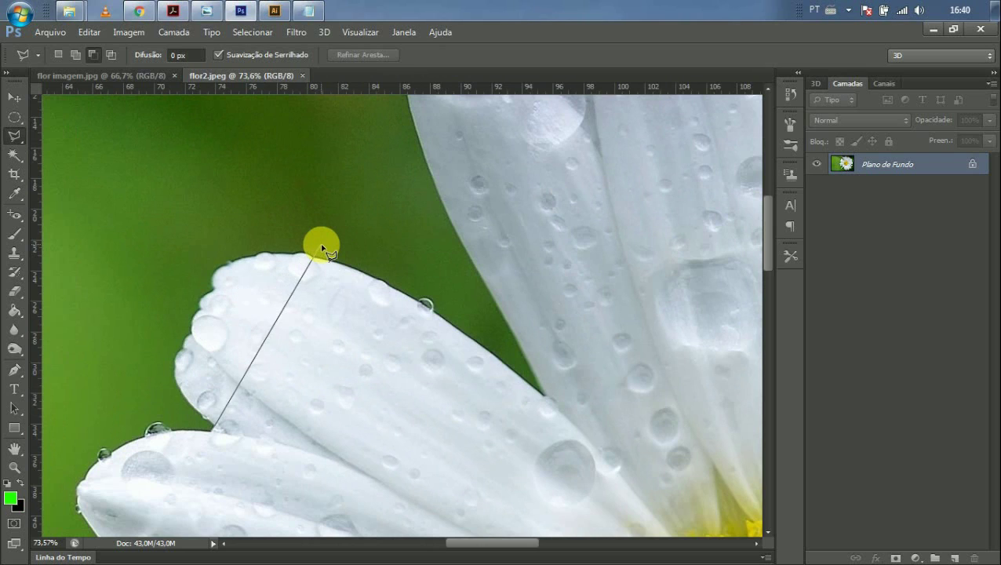
key("Escape")
key("ctrl+0")
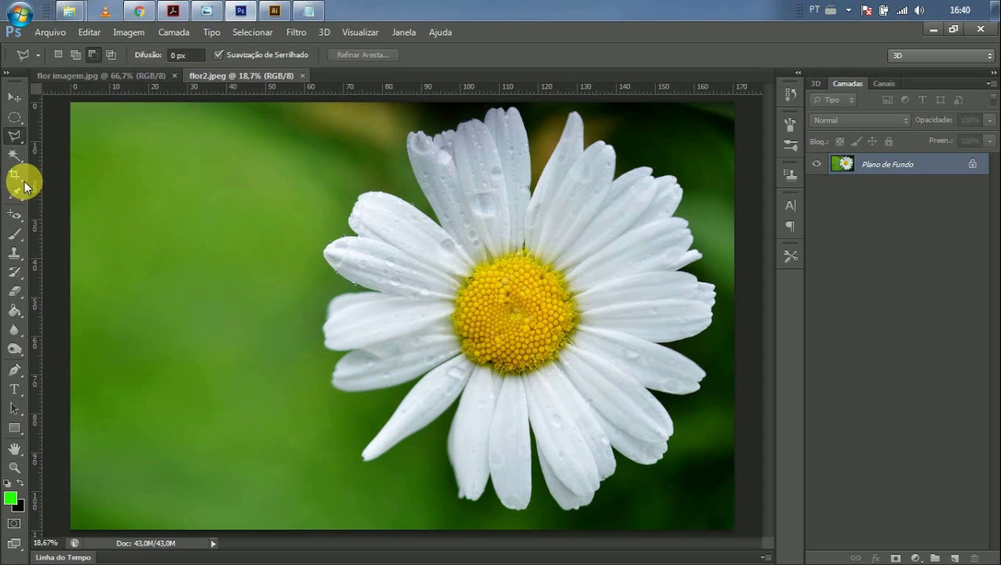
Step: Select the dark background above the daisy and the green background to its left with the Magic Wand at tolerance 32, adding patches together
left_click(15, 159)
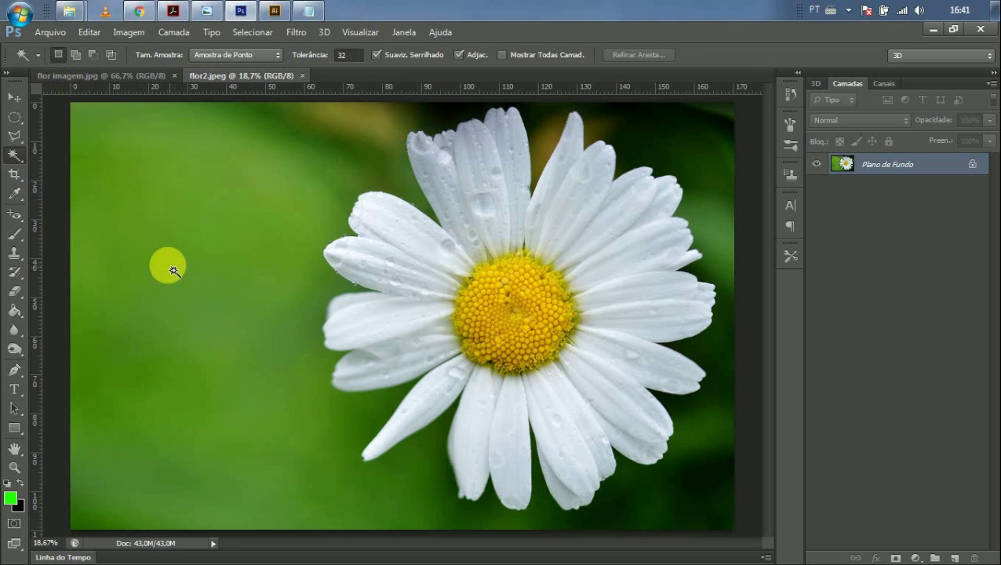
left_click(122, 276)
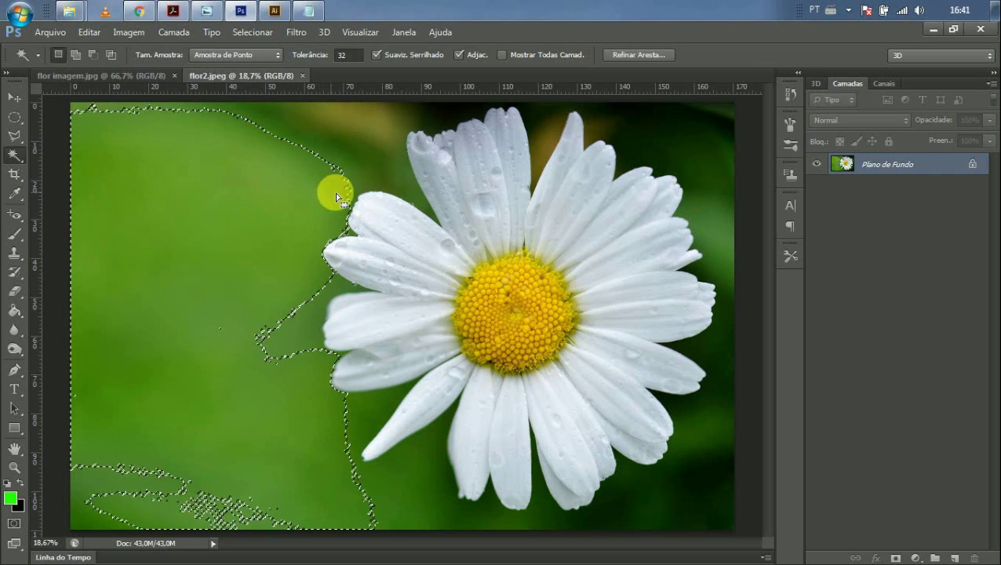
left_click(636, 155)
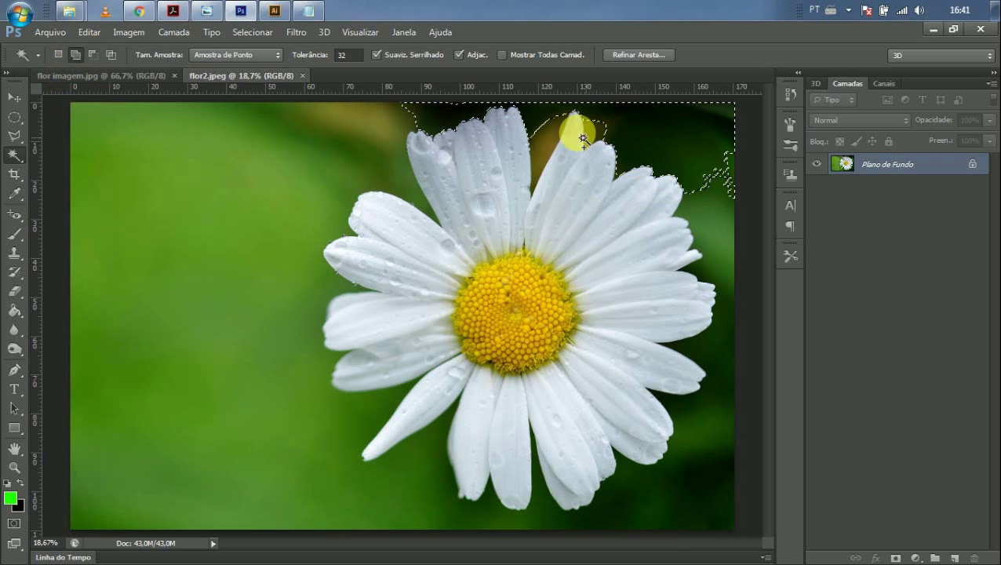
left_click(156, 214)
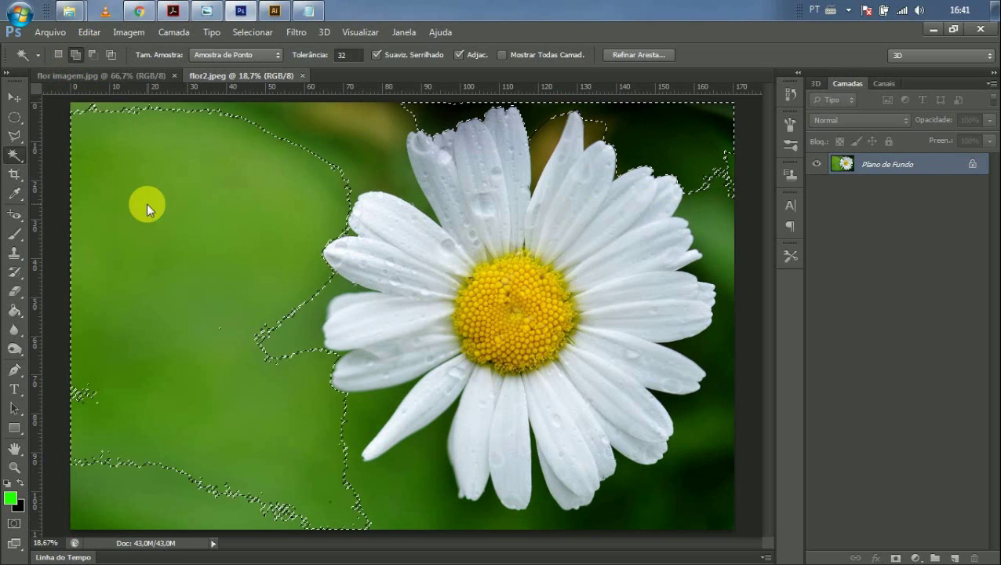
left_click(315, 120)
left_click(306, 137)
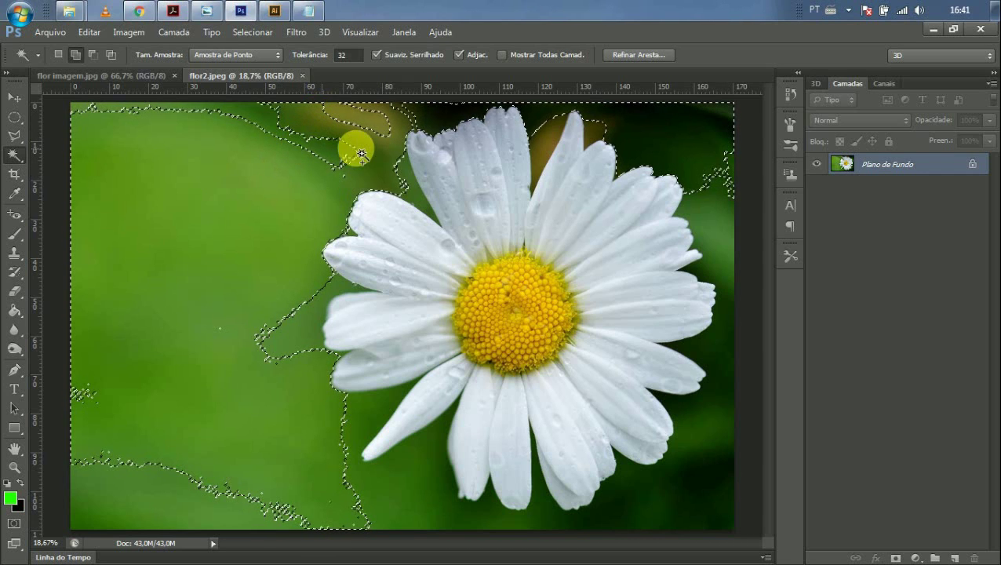
left_click(357, 118)
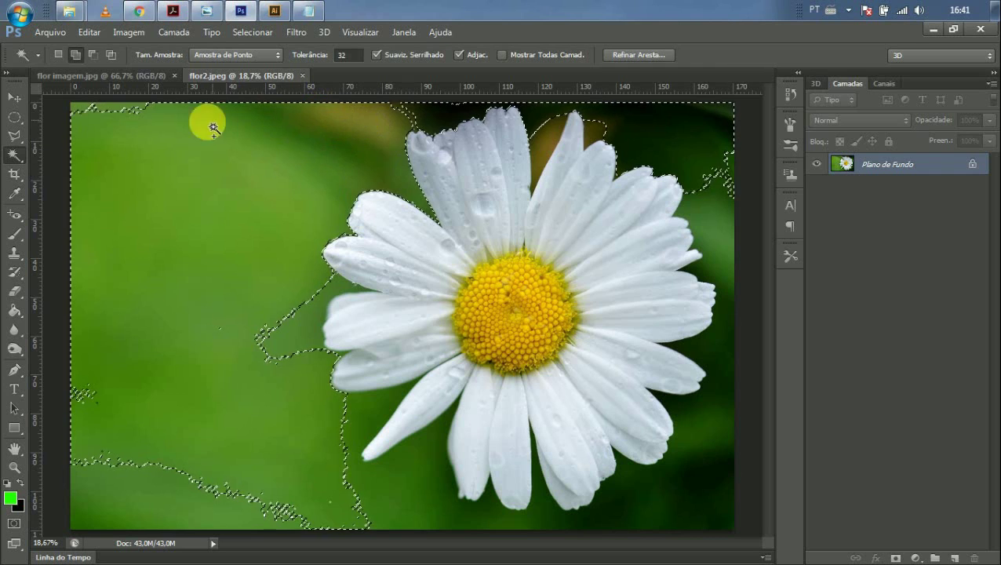
left_click(126, 119)
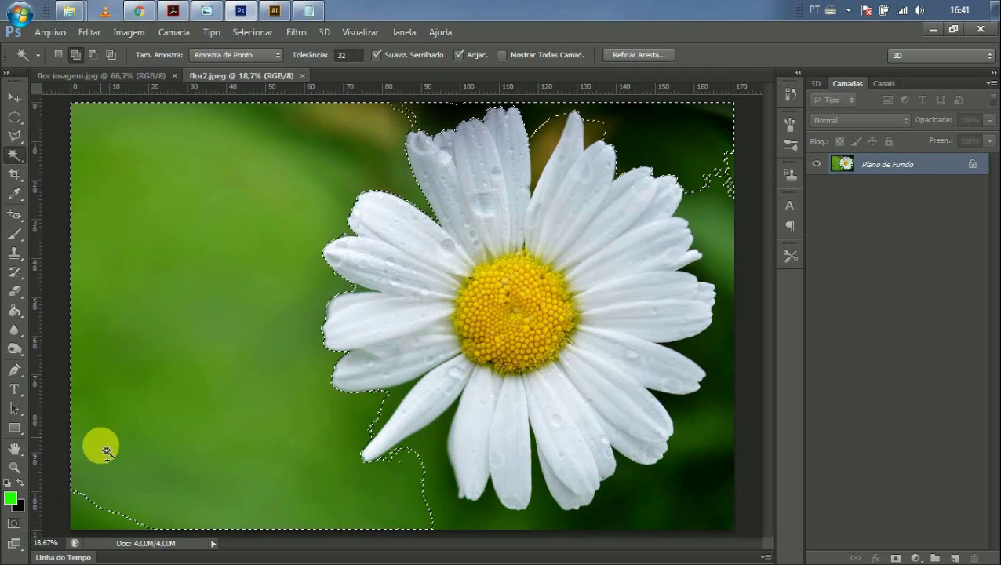
left_click(92, 514)
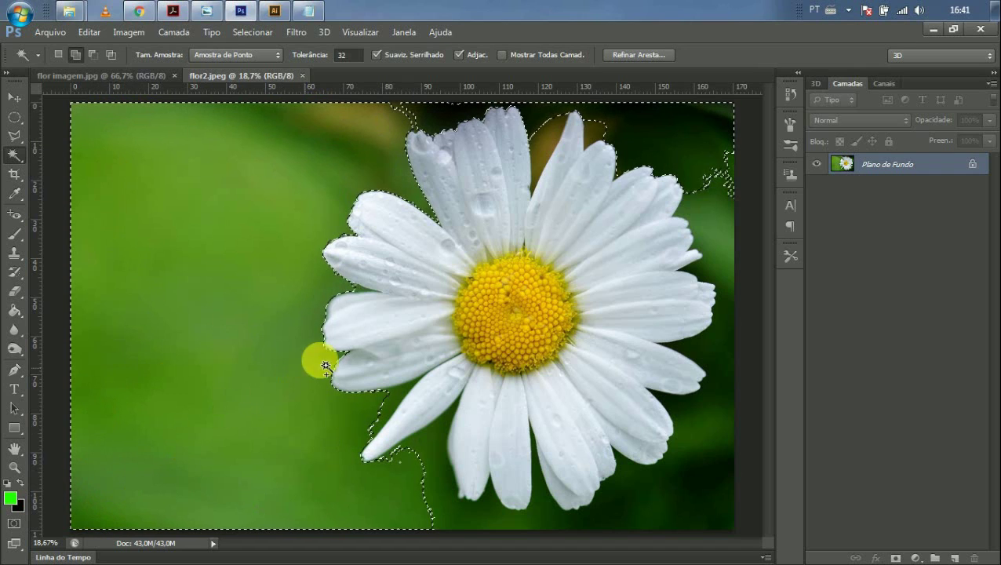
Step: Add the background below and to the right of the daisy and the leftover patches along its upper petals to the Magic Wand selection
left_click(390, 397)
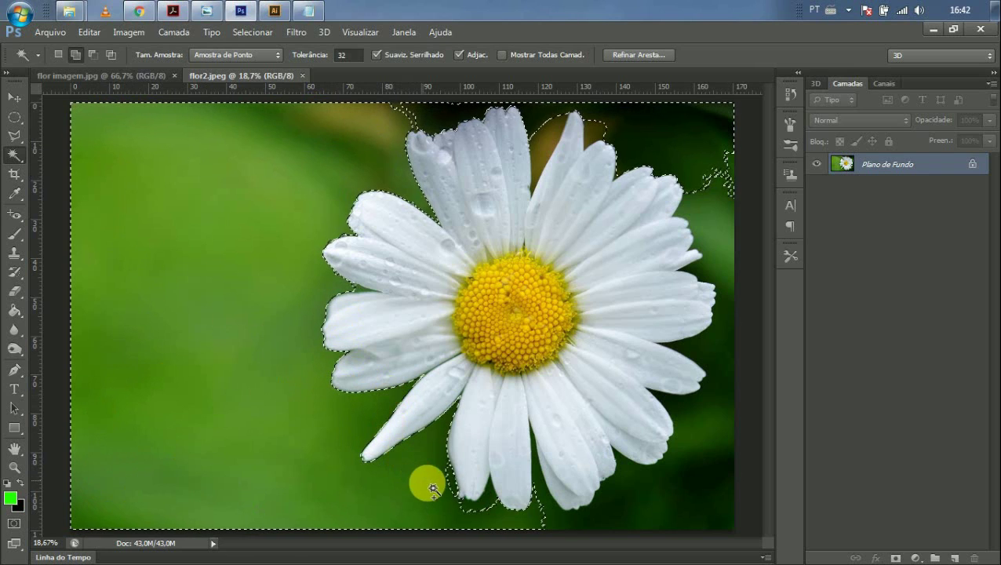
left_click(468, 518)
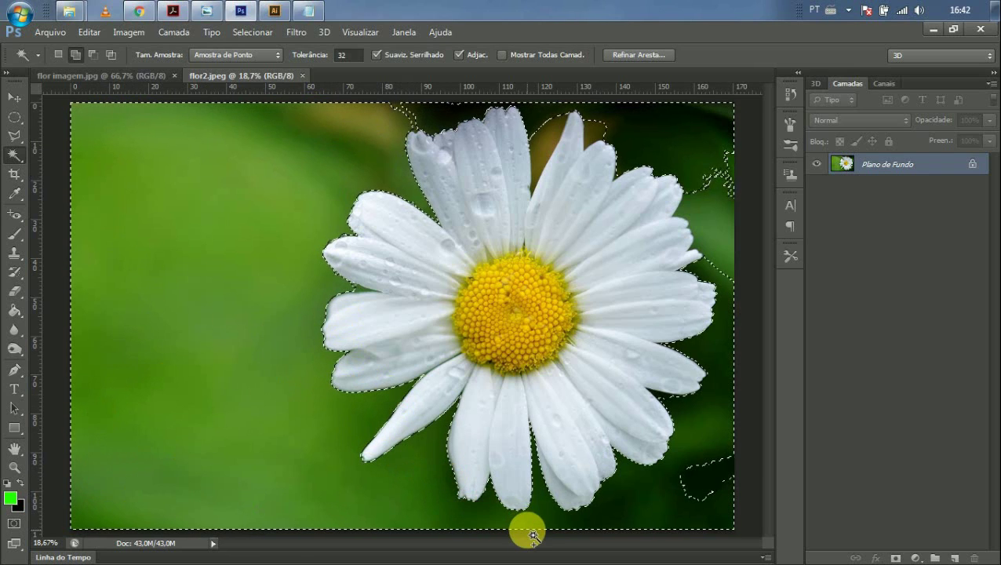
left_click(707, 480)
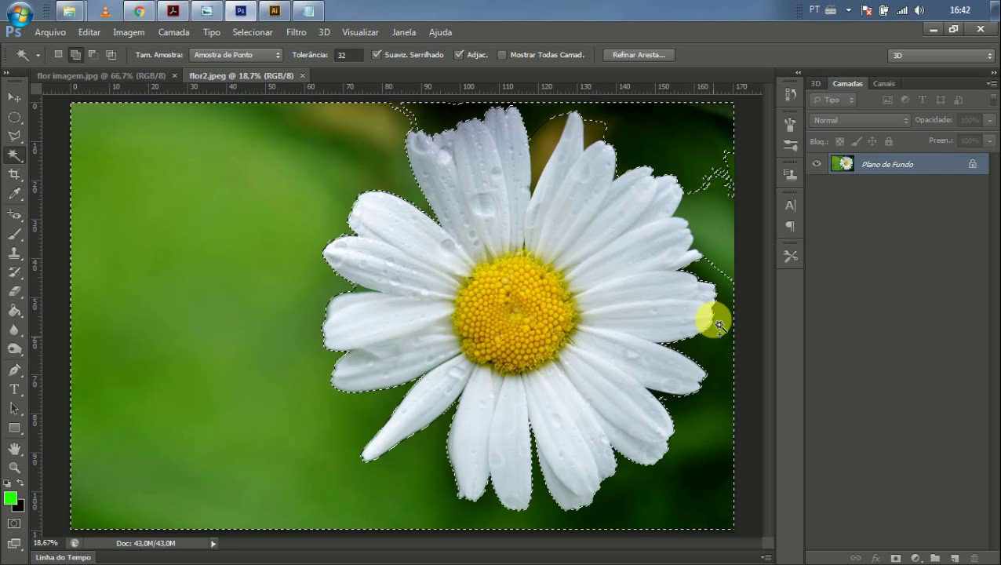
left_click(723, 243)
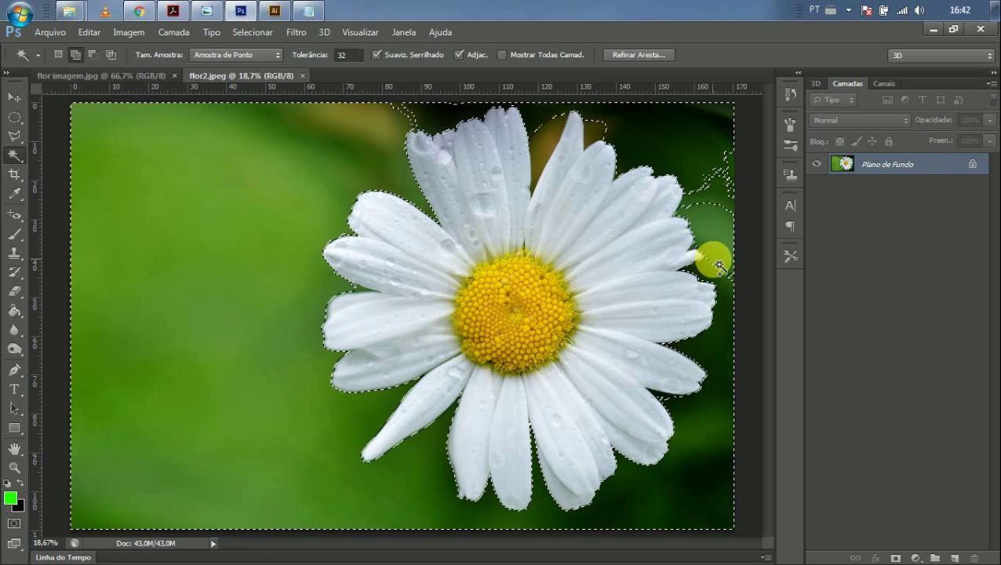
left_click(720, 263)
left_click(700, 191)
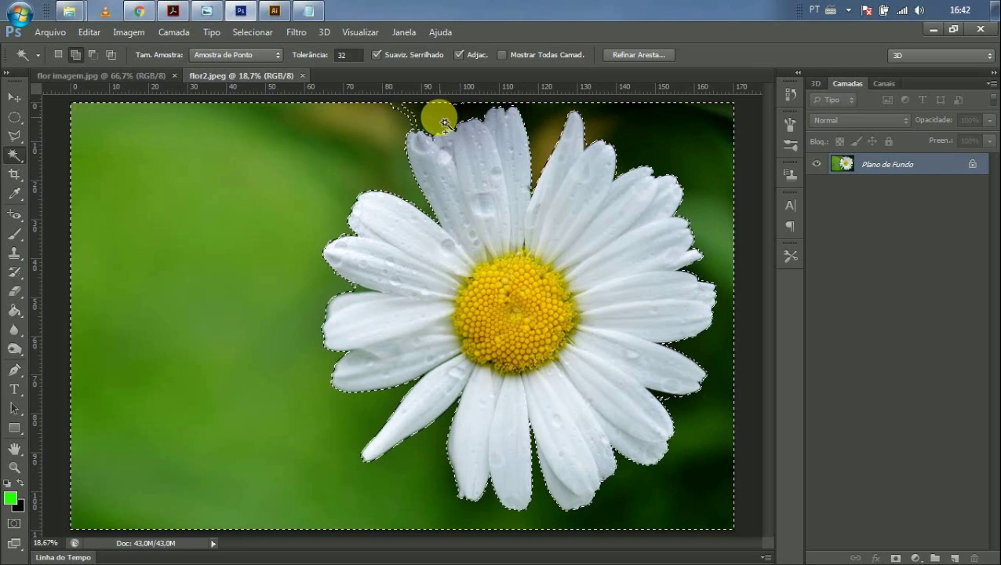
left_click(410, 126)
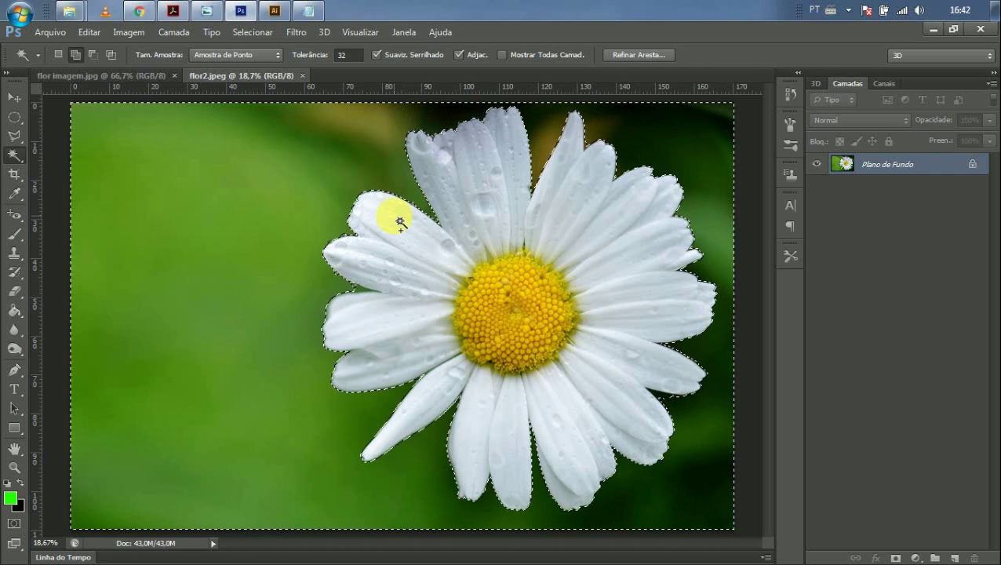
Step: Examine the selection outline closely along the daisy's upper, right and lower petals, finishing with the whole image fitted to the window
scroll(366, 292, "up", 6)
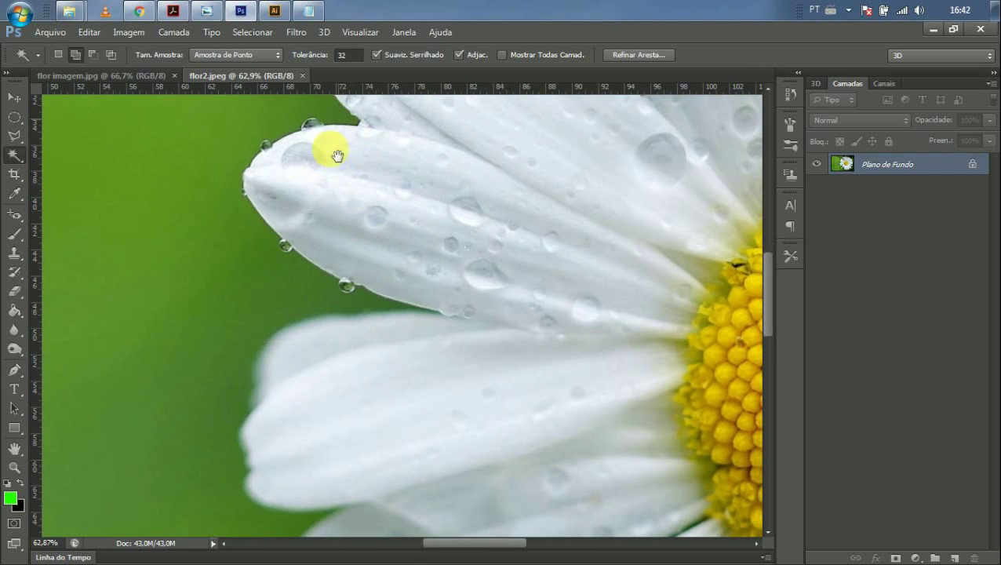
left_click_drag(338, 154, 305, 326)
left_click_drag(523, 201, 277, 330)
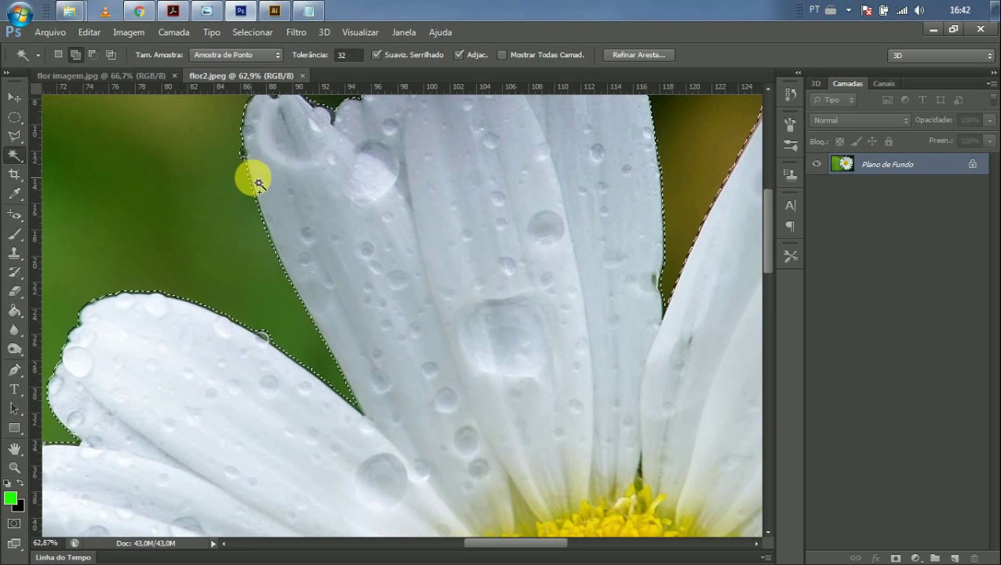
scroll(252, 179, "up", 6)
scroll(278, 237, "up", 5)
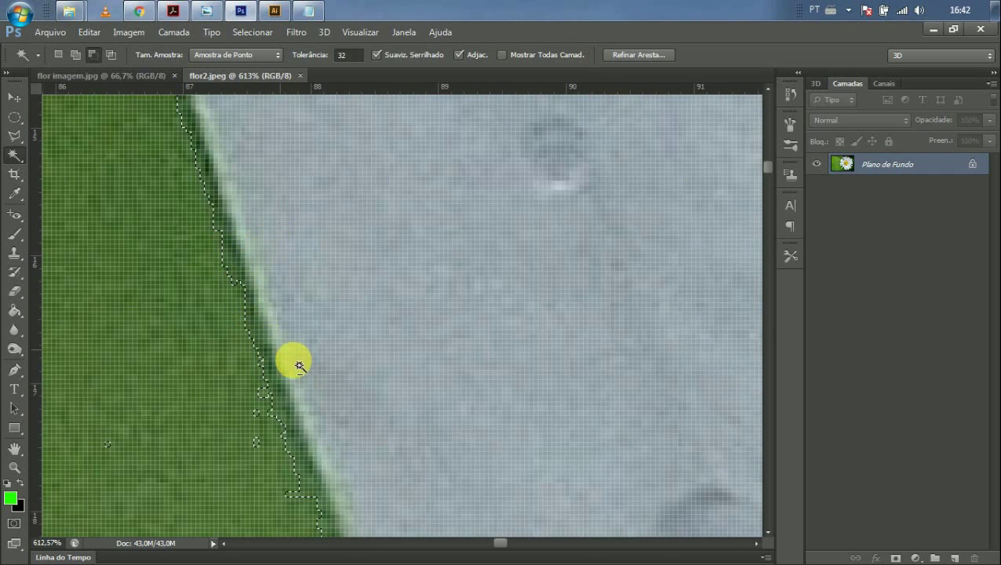
scroll(297, 357, "down", 6)
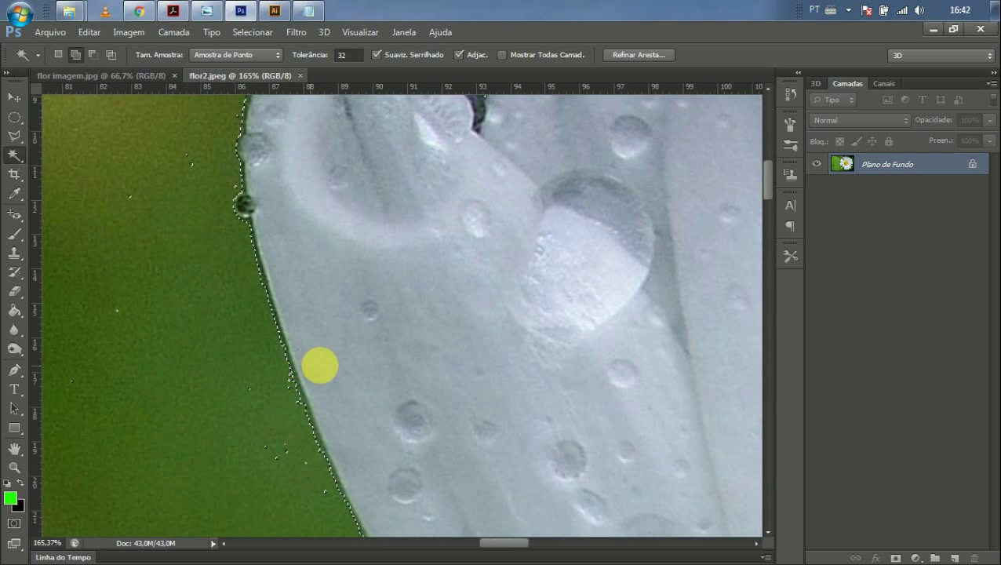
scroll(322, 362, "down", 3)
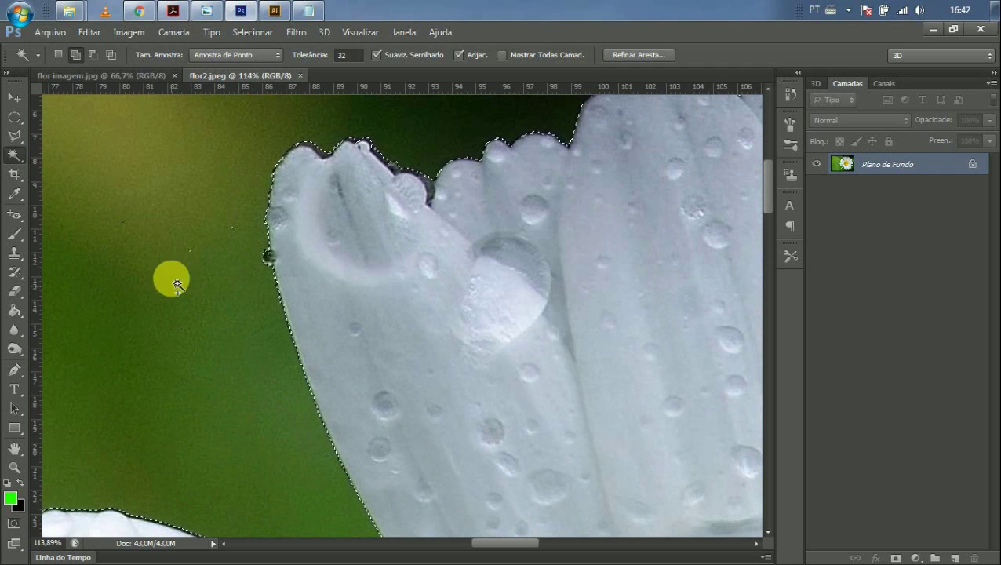
scroll(220, 414, "down", 4)
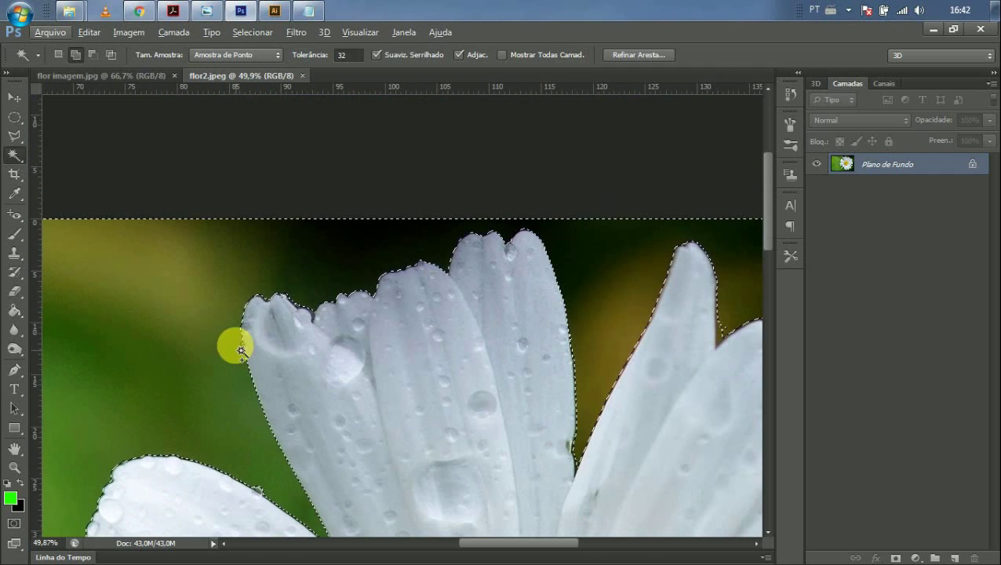
left_click_drag(697, 394, 345, 302)
left_click(660, 543)
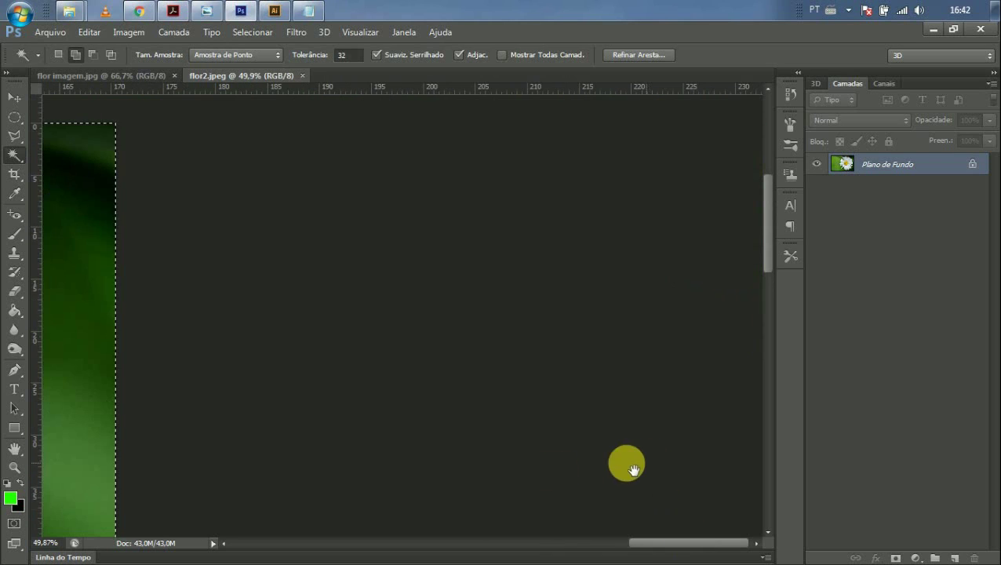
left_click_drag(640, 543, 506, 541)
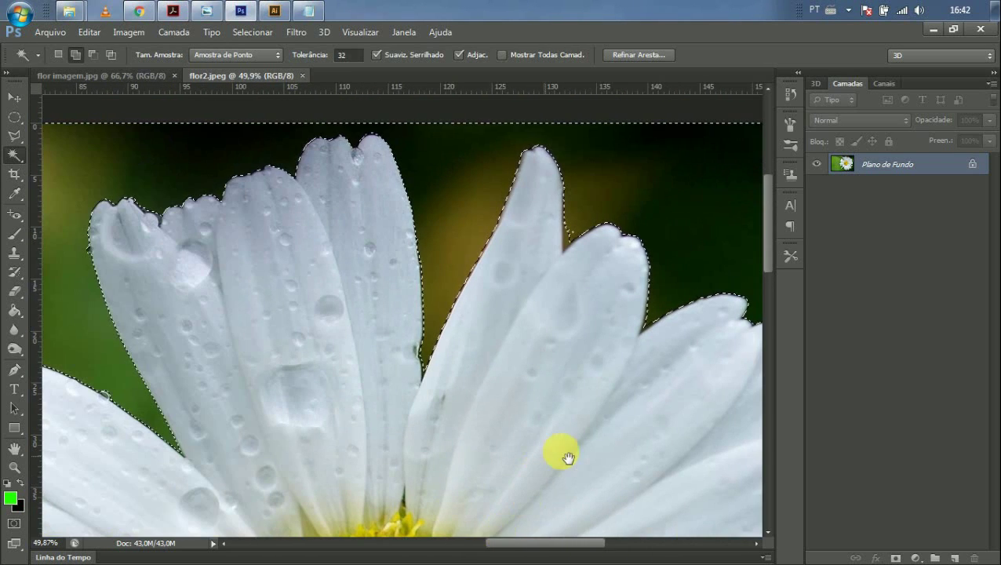
left_click_drag(568, 457, 398, 243)
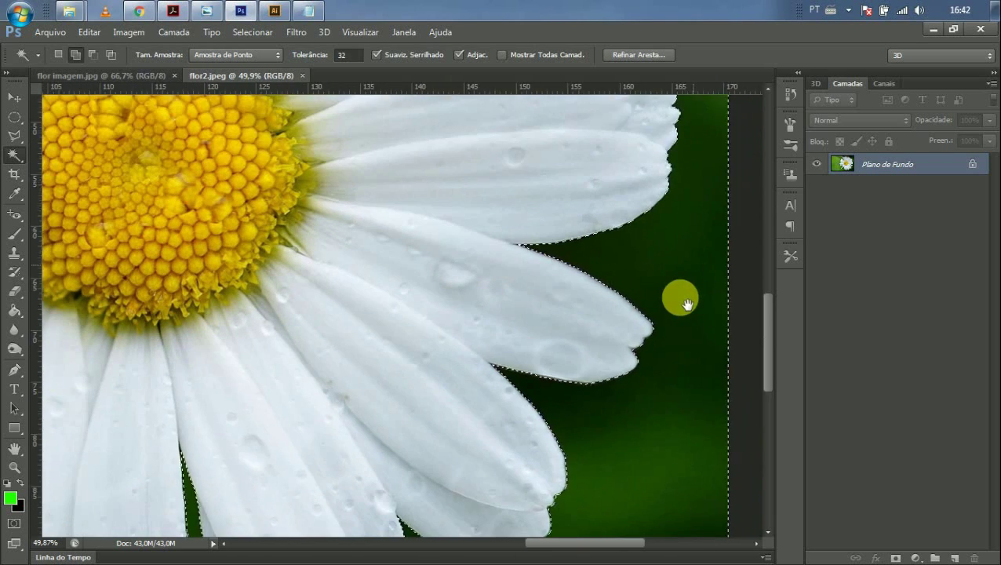
left_click_drag(584, 406, 659, 290)
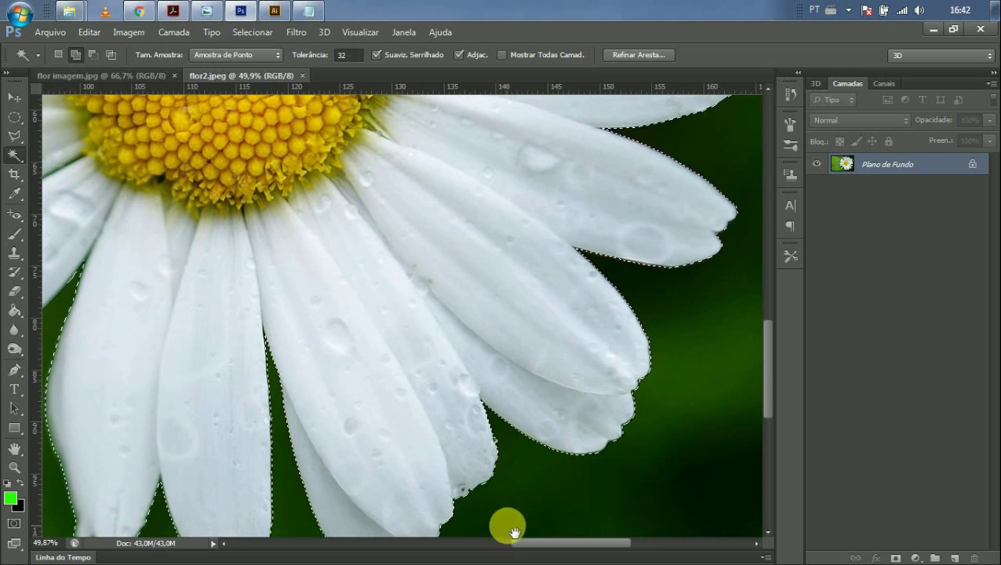
left_click_drag(514, 533, 646, 395)
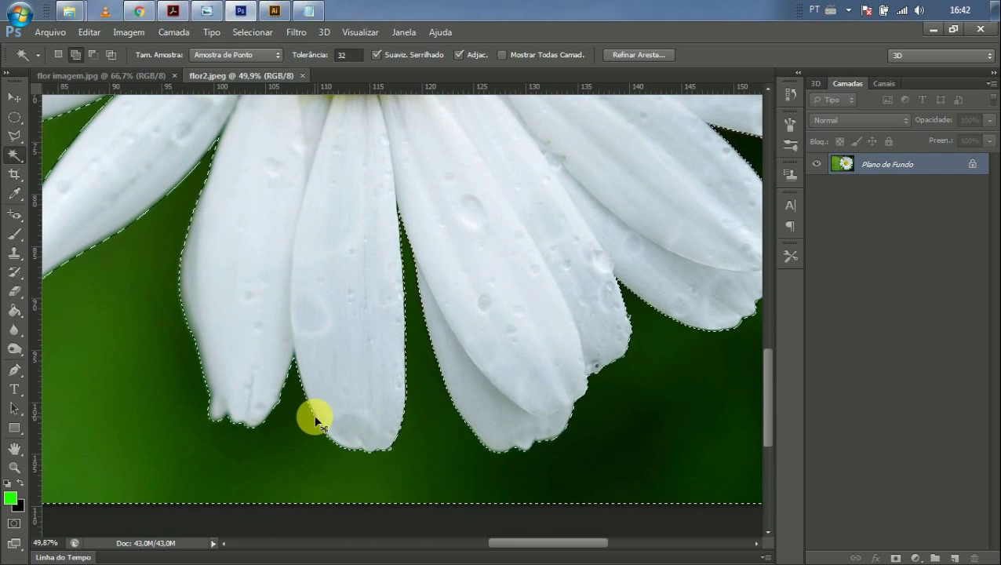
key("ctrl+0")
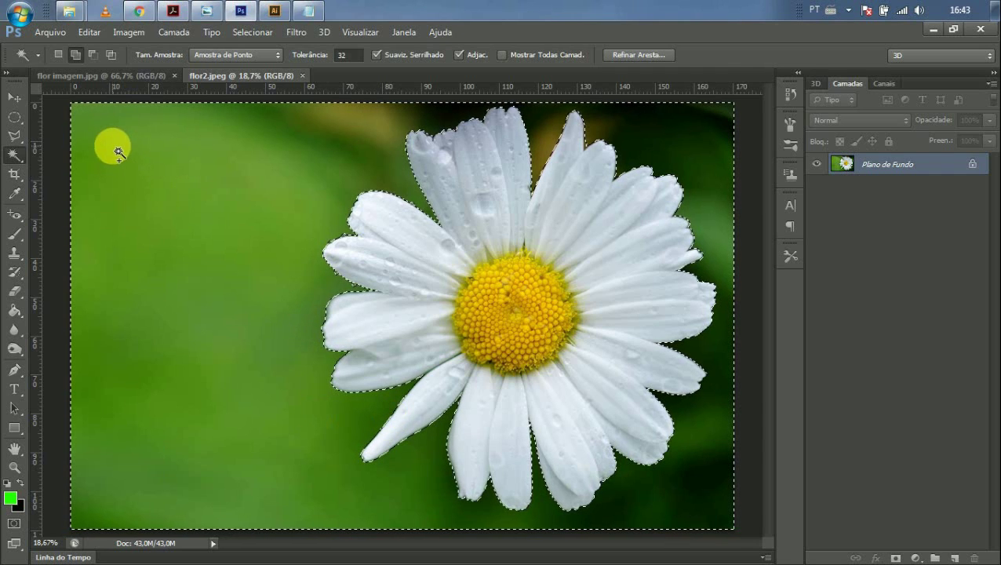
Step: Try moving the selected background with the Move tool and undo the move
left_click(14, 96)
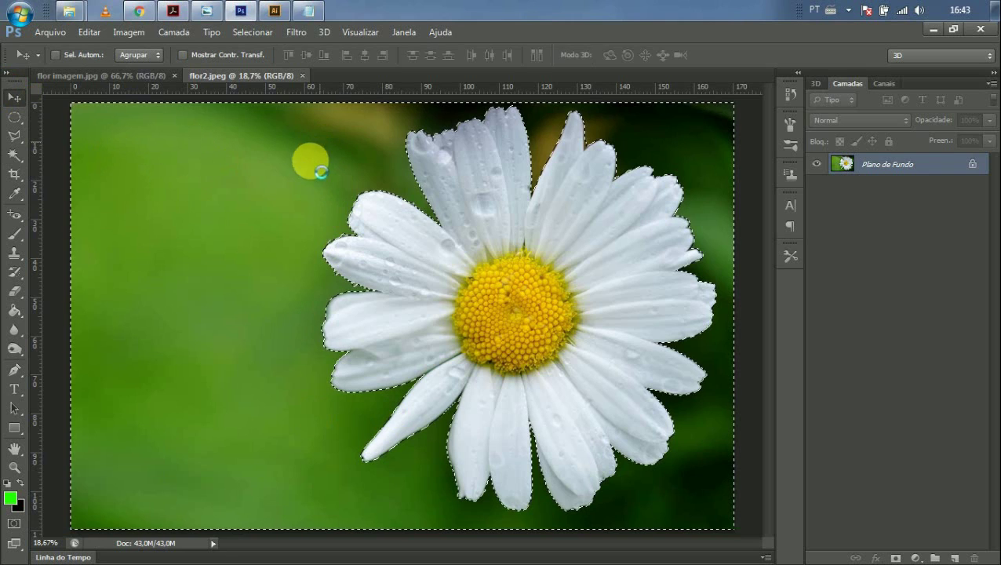
left_click_drag(311, 158, 274, 215)
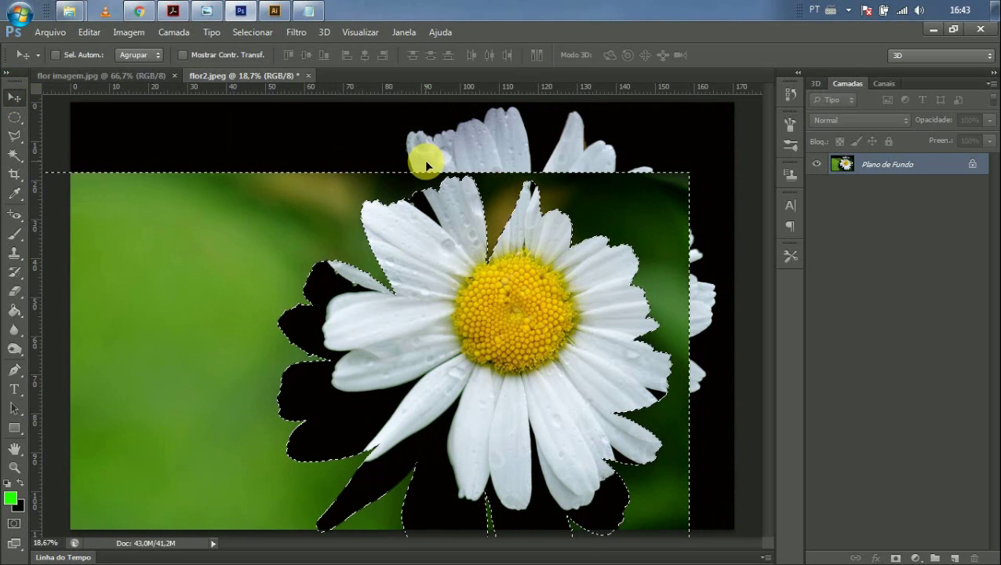
key("ctrl+z")
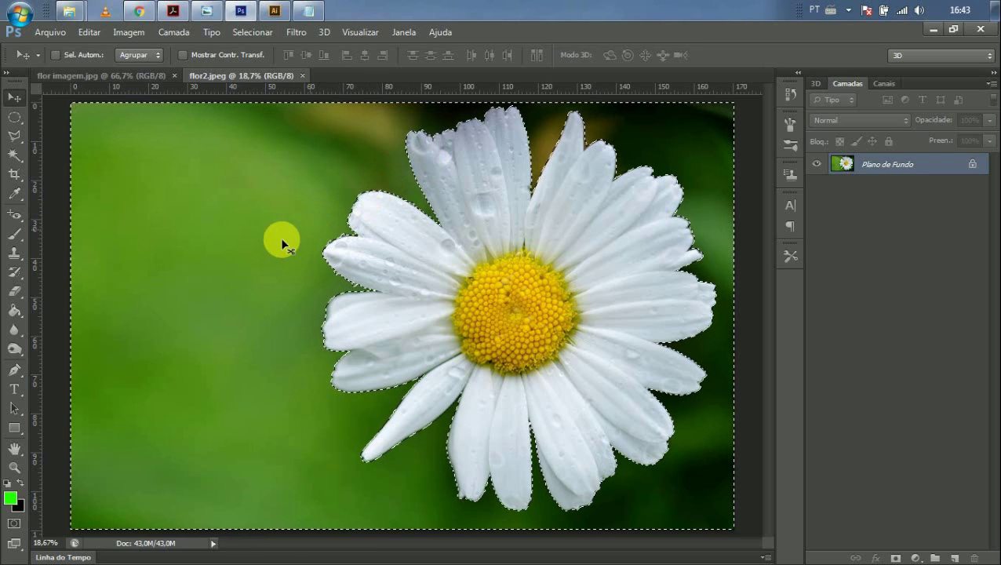
Step: Invert the selection through Quick Mask mode so that the daisy is selected instead of the background
left_click(14, 522)
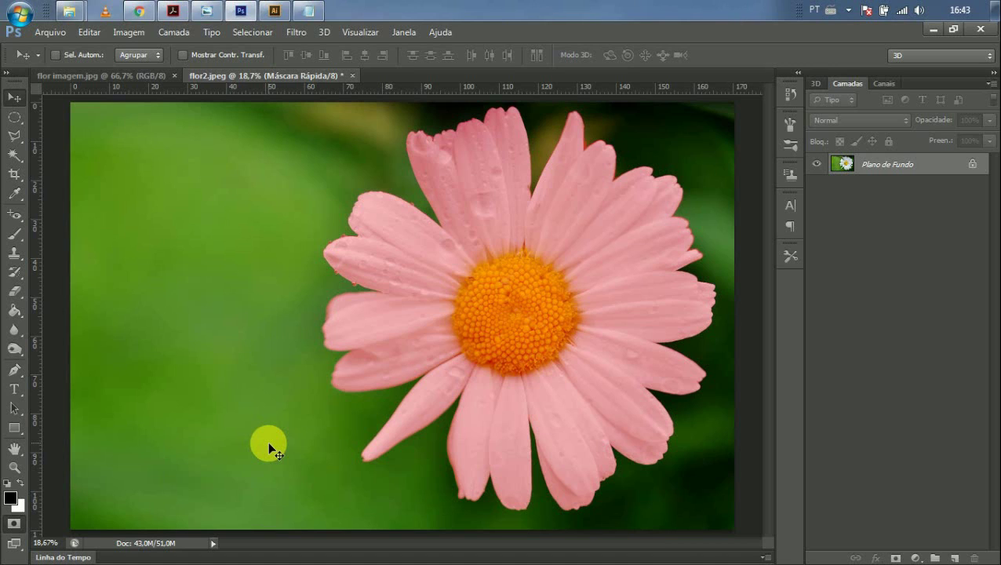
key("ctrl+i")
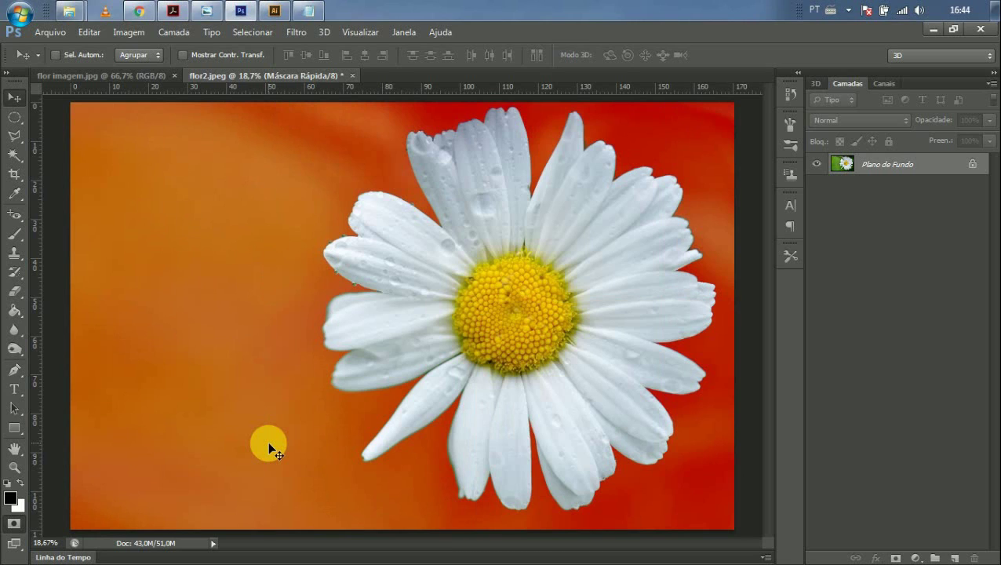
left_click(15, 524)
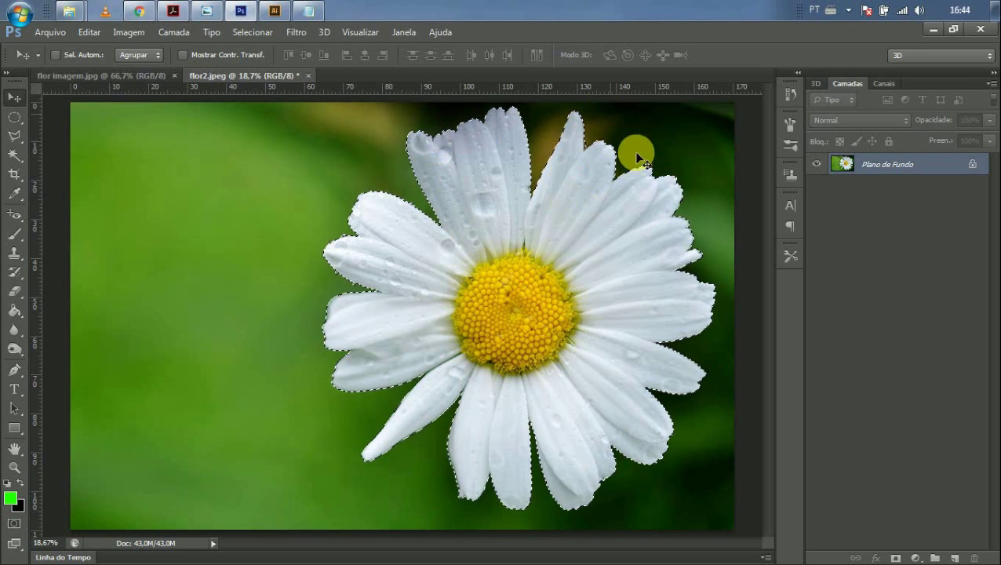
Step: Try moving the selected daisy toward the left side of the photo and undo the move
left_click_drag(639, 287, 417, 312)
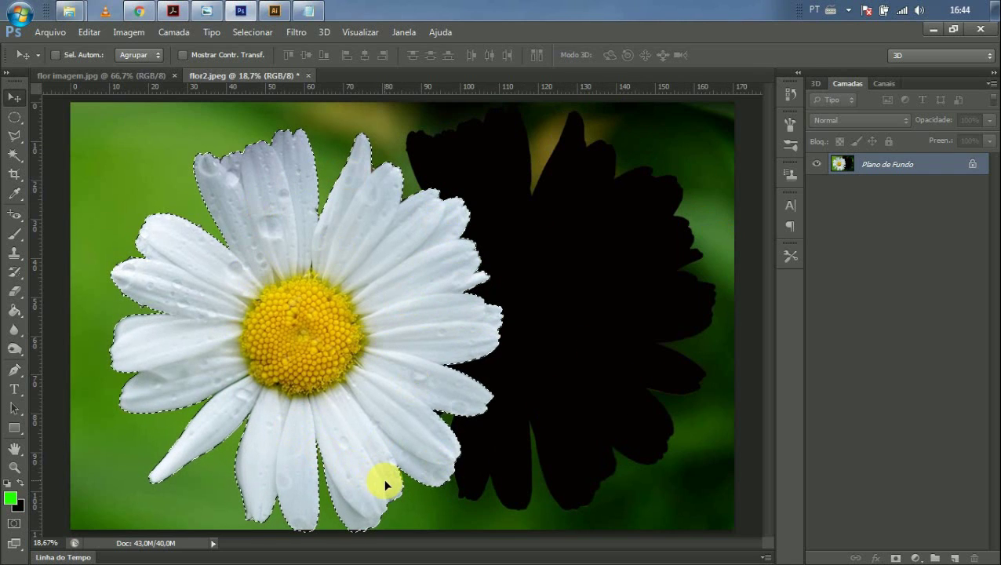
key("ctrl+z")
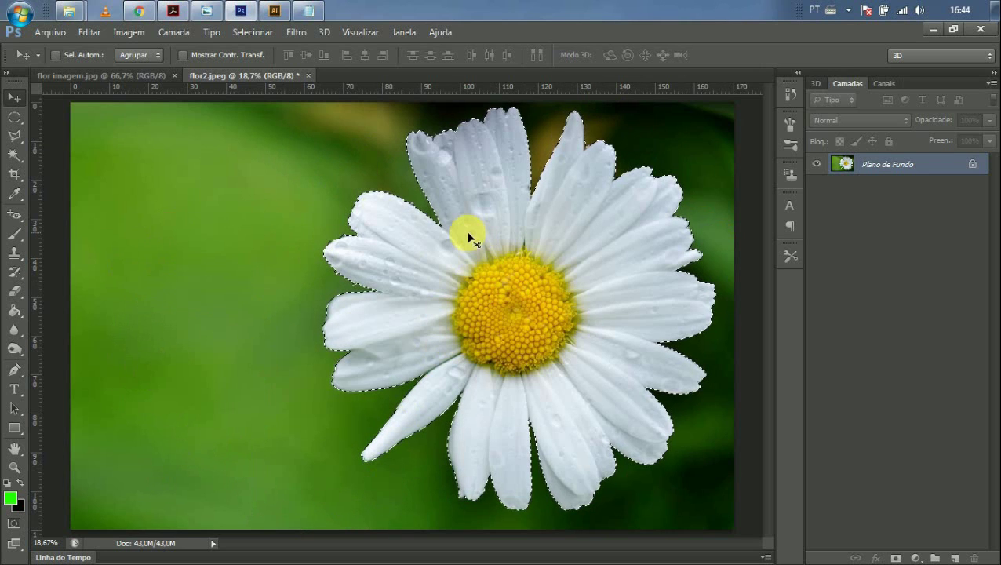
Step: Copy the selected daisy from flor2.jpeg into flor imagem.jpg and shift it toward the image's lower right
left_click(113, 80)
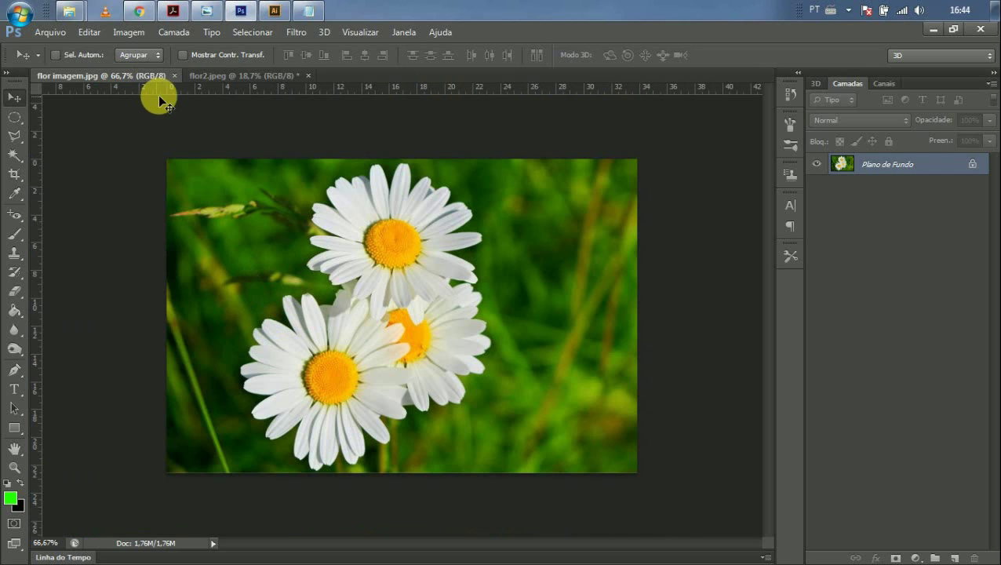
left_click(190, 78)
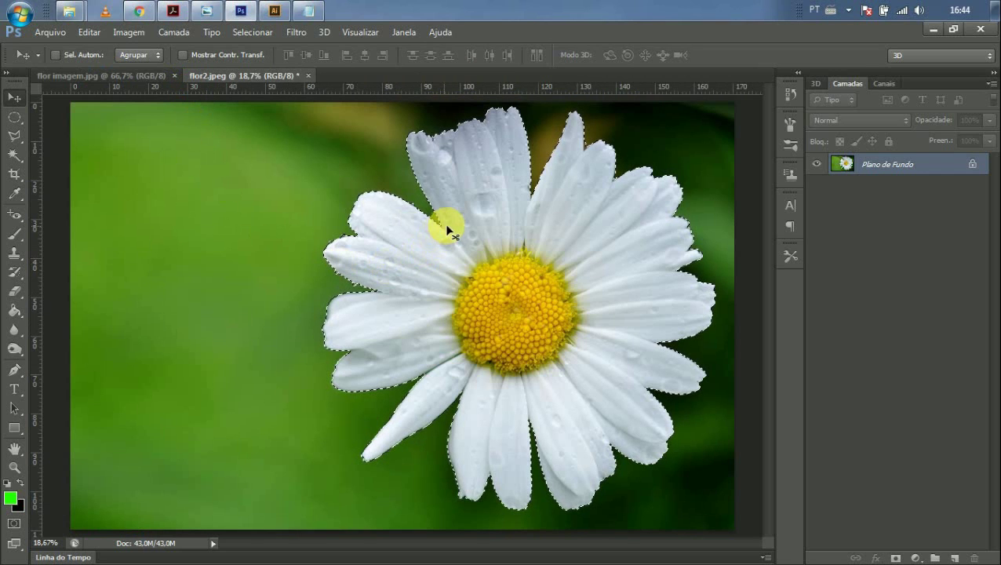
left_click_drag(449, 228, 214, 214)
left_click_drag(255, 276, 256, 276)
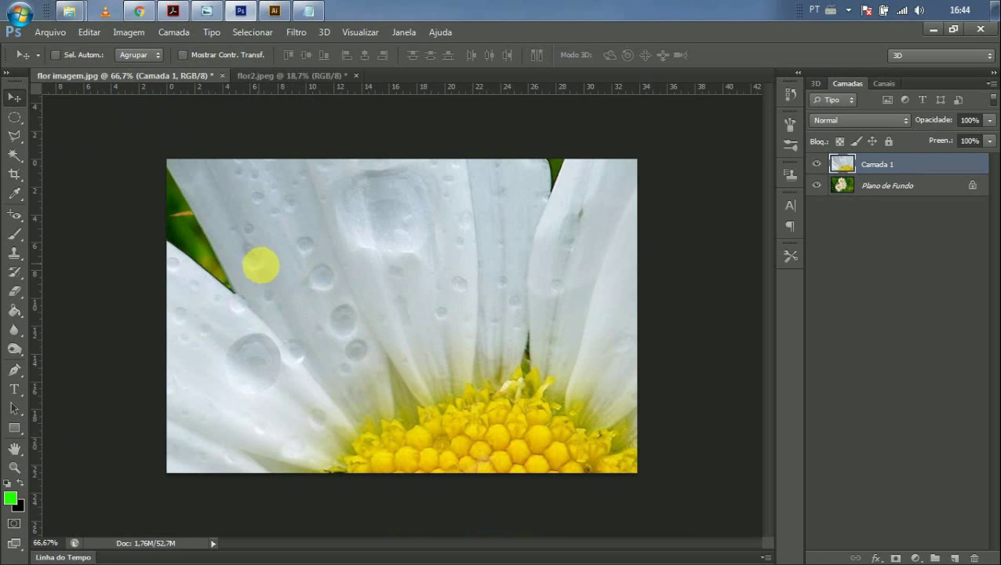
left_click_drag(281, 270, 532, 419)
left_click_drag(495, 293, 512, 329)
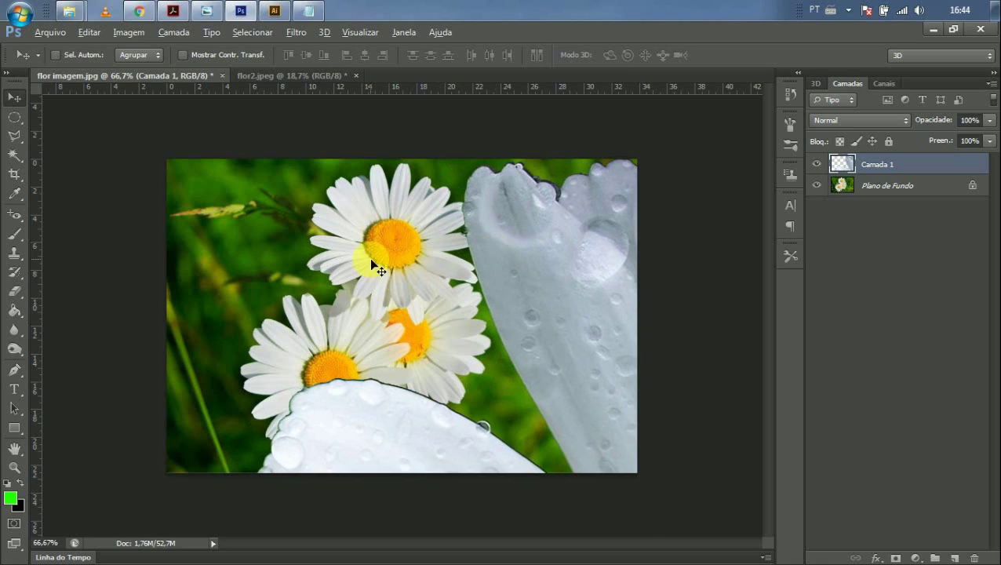
Step: Compare the detail of flor imagem.jpg and flor2.jpeg at high magnification, finishing with all of flor2.jpeg in view
scroll(370, 258, "up", 3)
scroll(370, 257, "up", 5)
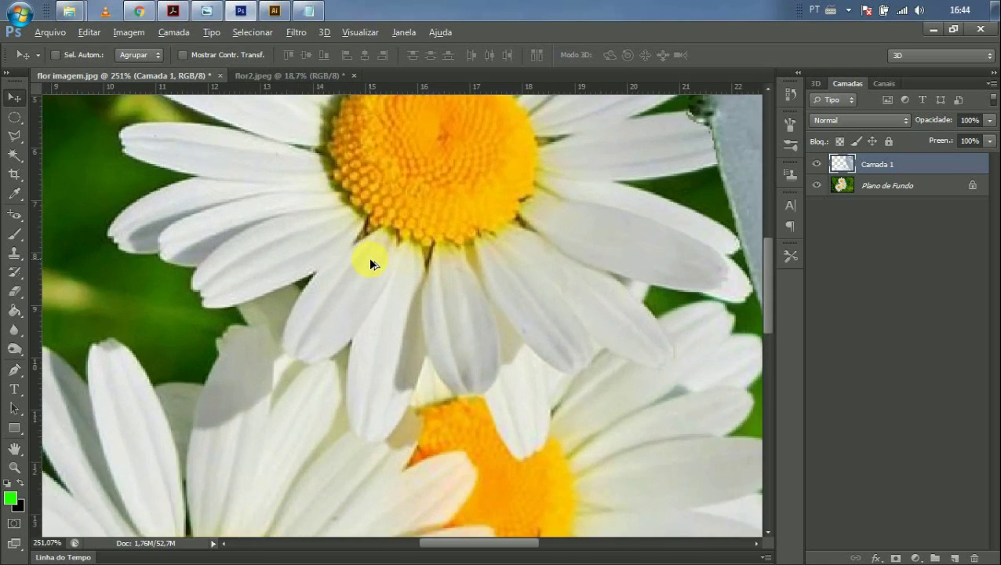
scroll(370, 262, "down", 6)
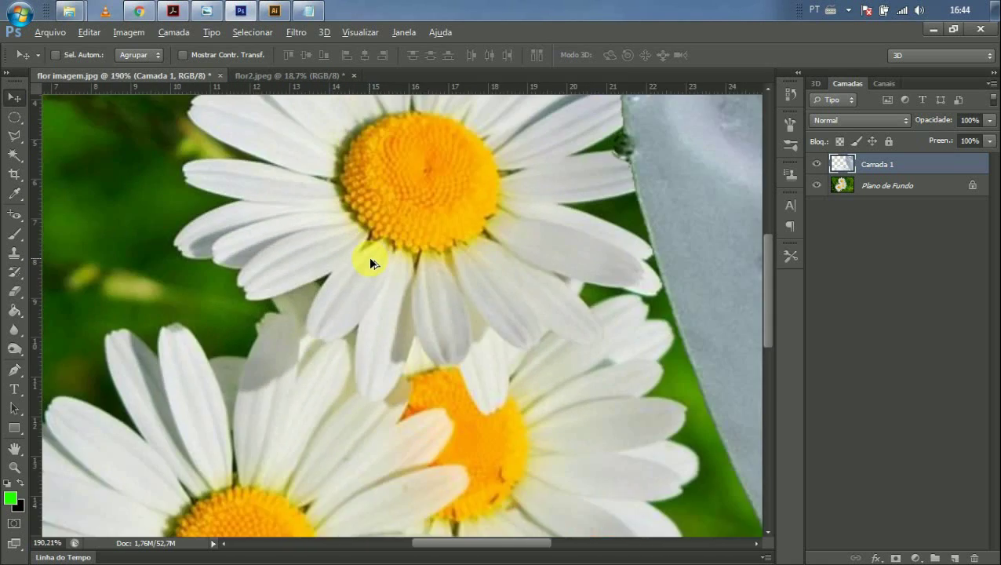
scroll(369, 256, "down", 1)
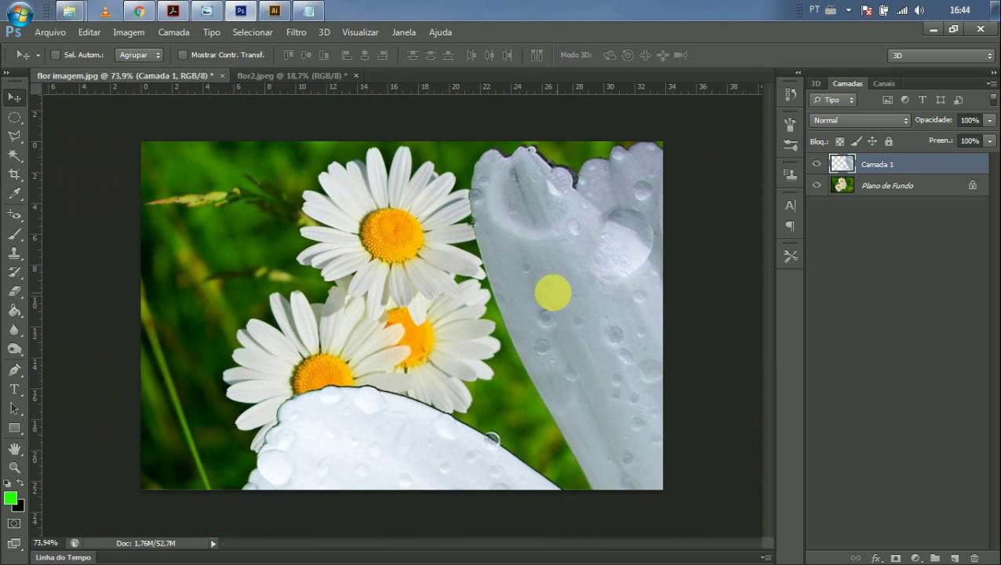
left_click(252, 78)
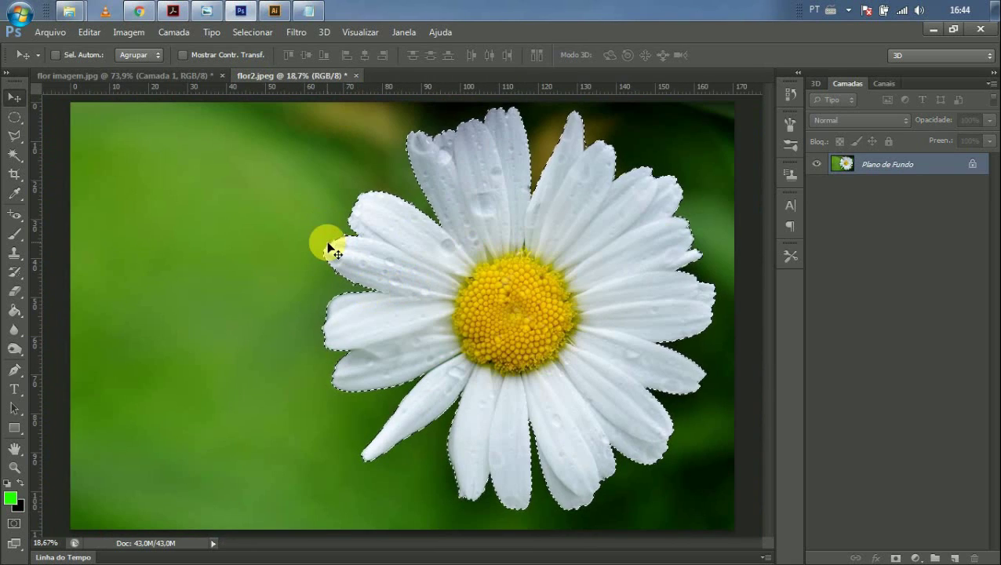
scroll(380, 219, "up", 1)
scroll(510, 236, "up", 5)
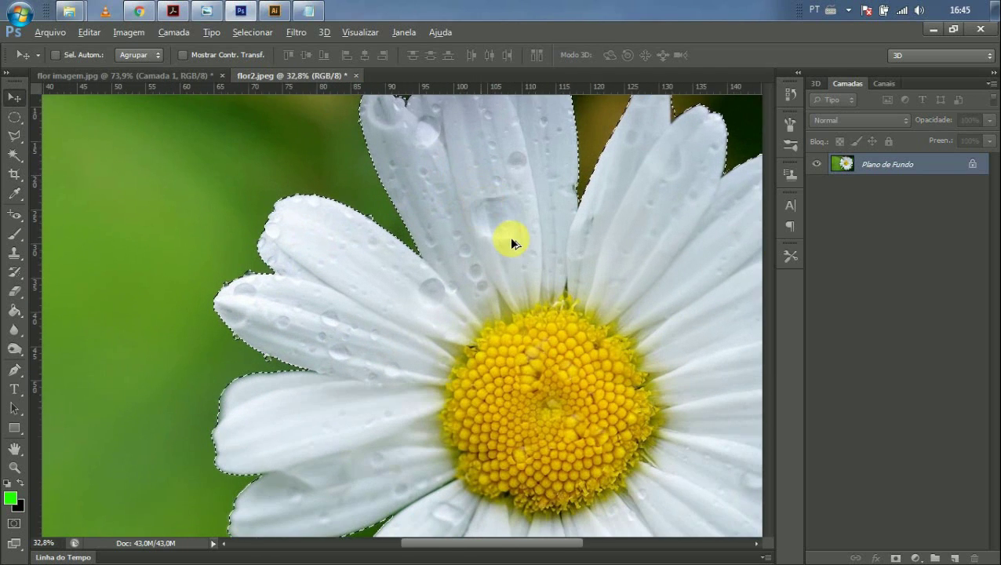
scroll(511, 243, "up", 5)
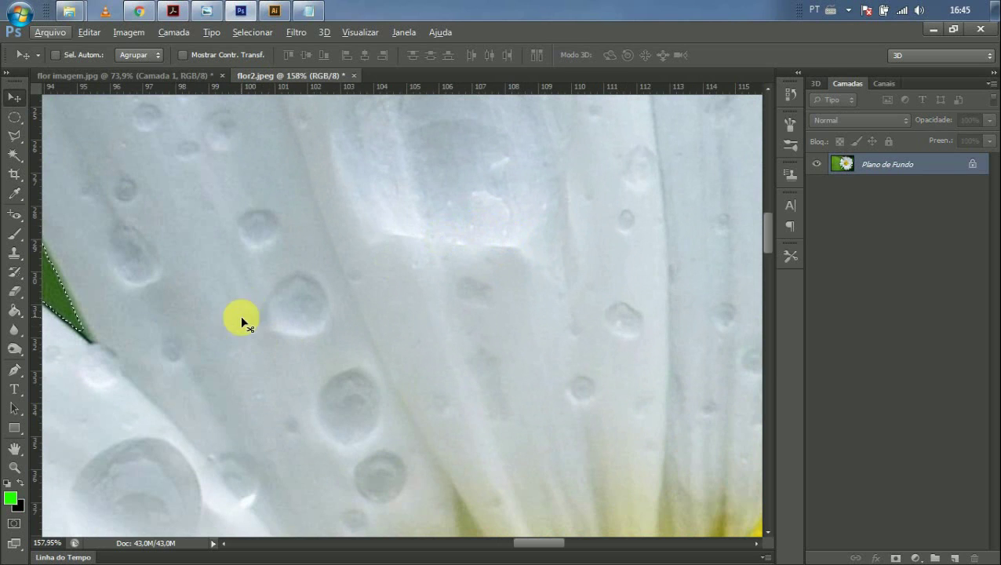
left_click_drag(241, 320, 331, 449)
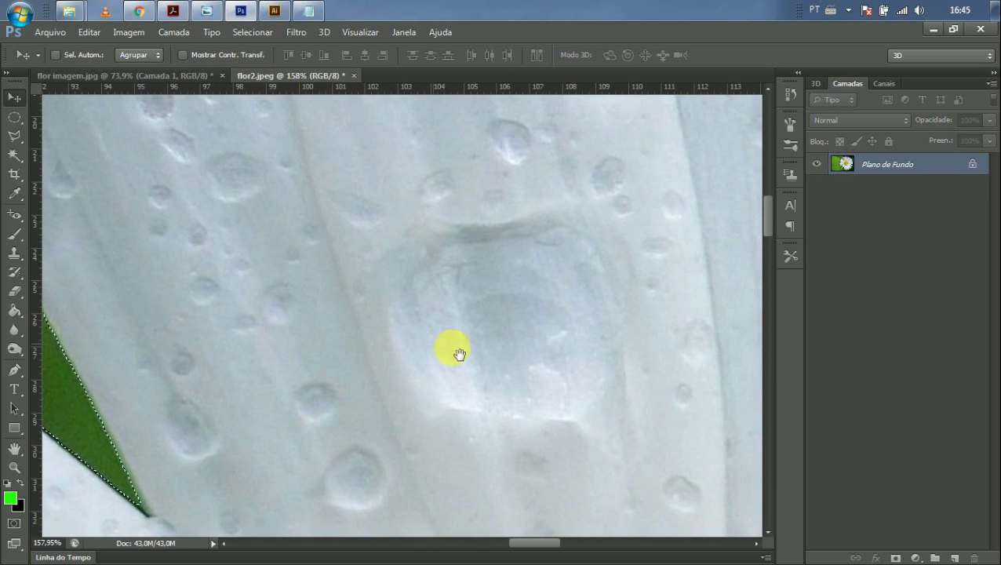
key("ctrl+0")
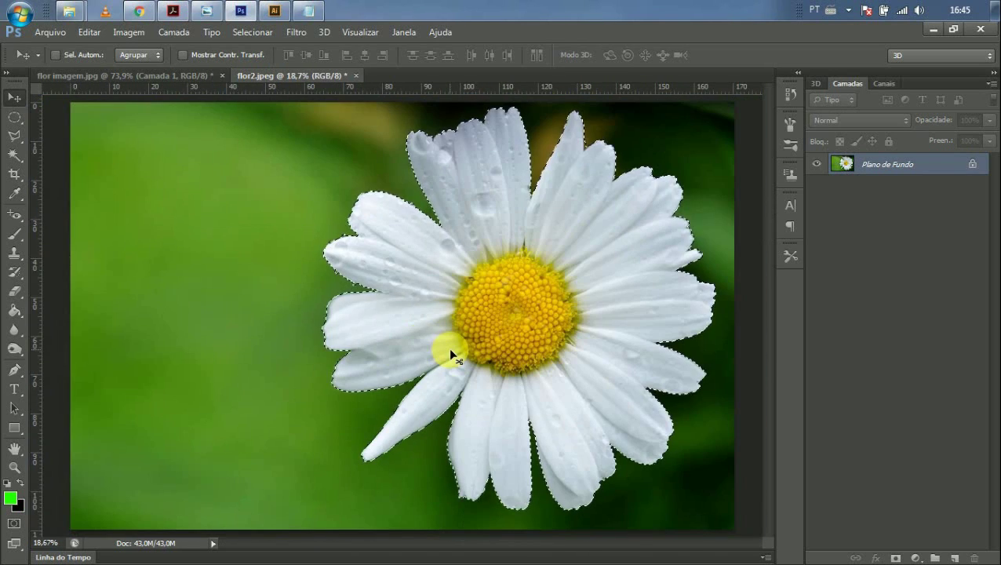
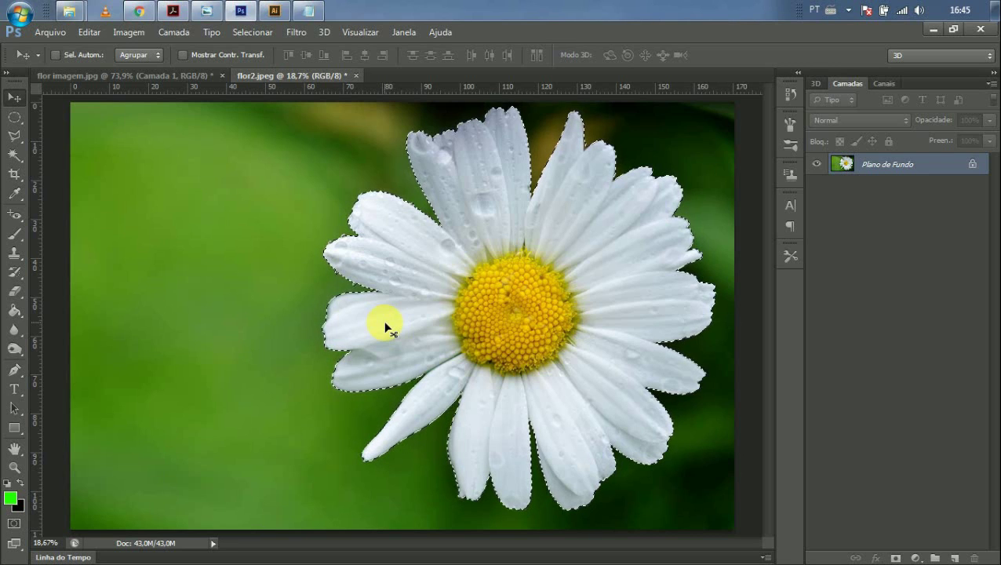
Step: Try moving the selected daisy left within flor2.jpeg and undo the move
left_click_drag(384, 321, 252, 328)
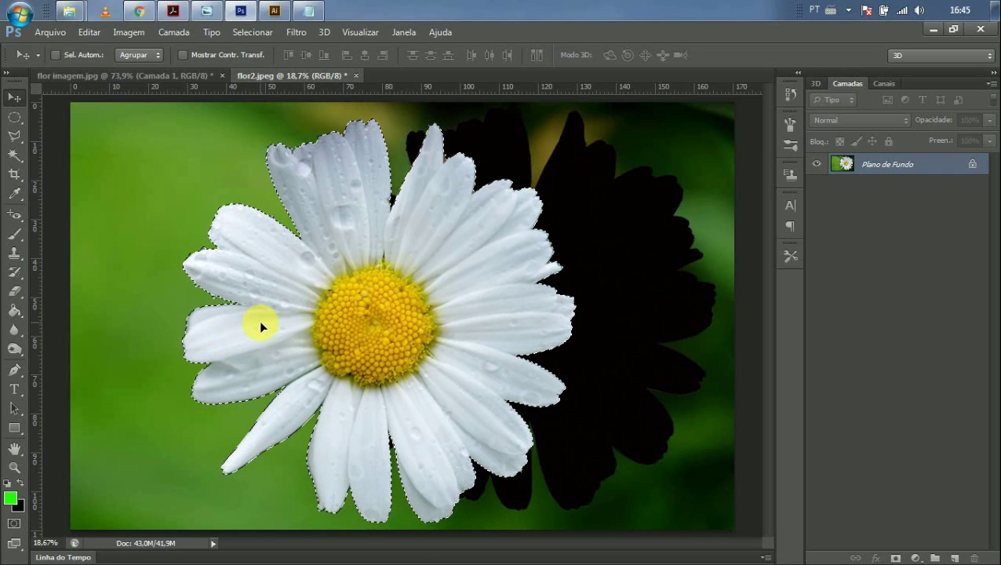
key("ctrl+z")
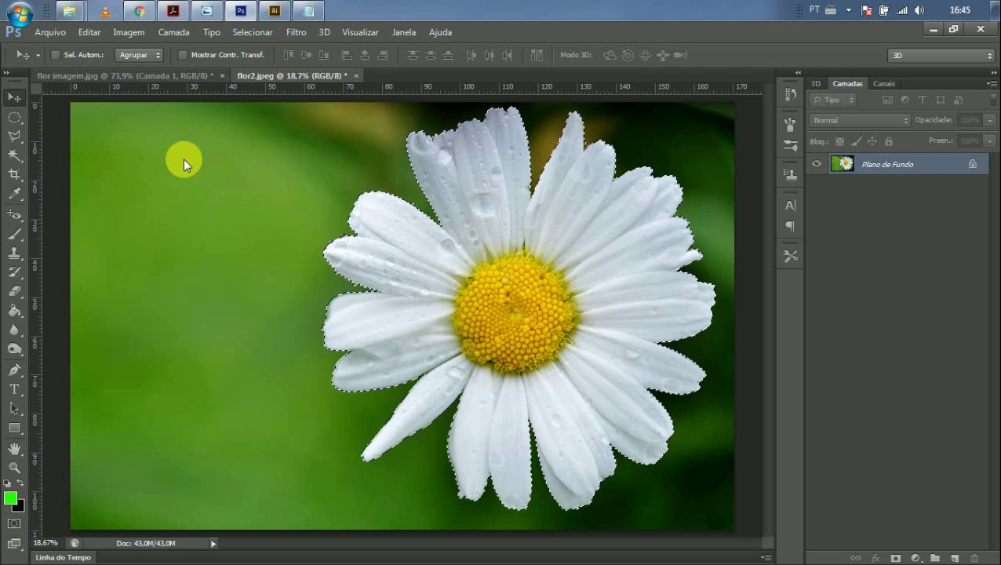
Step: Examine the individual pixels of the petals in flor imagem.jpg and of the daisy's centre in flor2.jpeg to compare their resolutions
left_click_drag(156, 87, 266, 199)
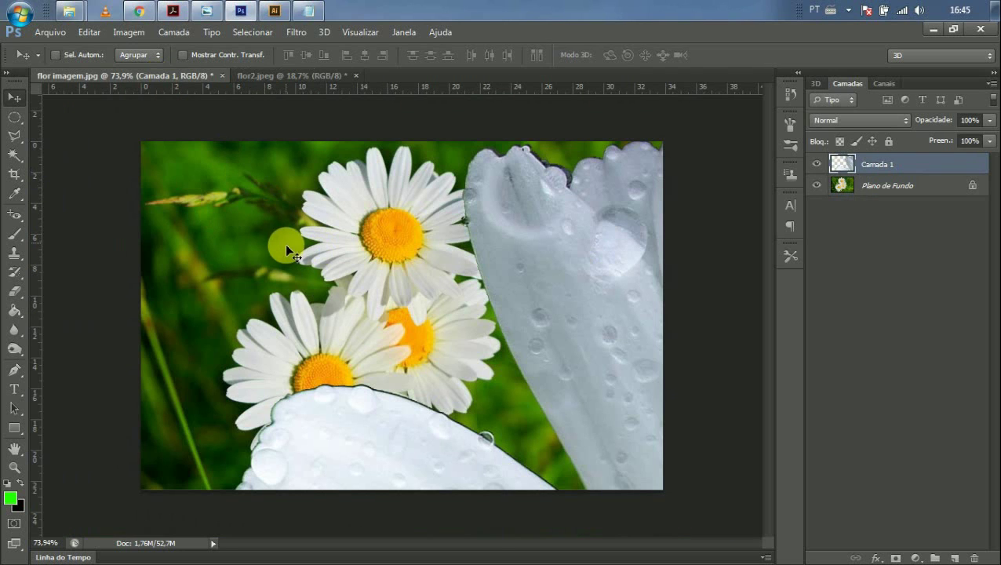
scroll(342, 306, "up", 4)
scroll(342, 310, "up", 5)
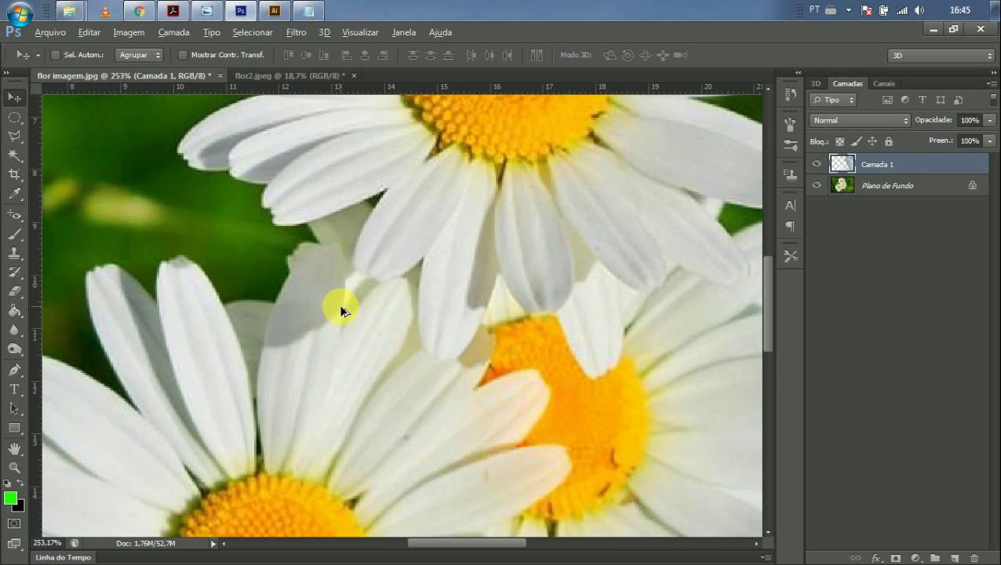
scroll(342, 310, "up", 3)
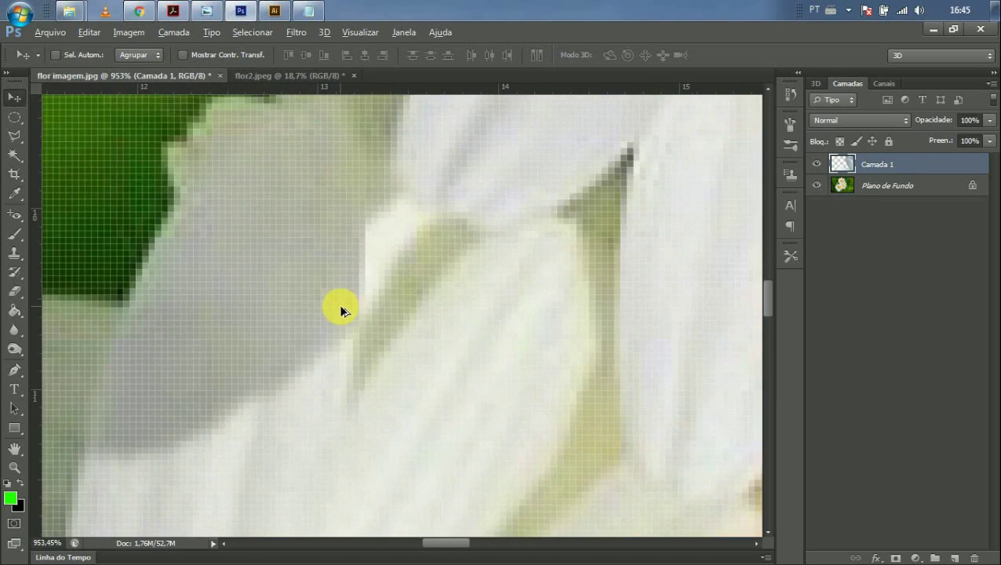
left_click(286, 76)
scroll(510, 253, "up", 3)
scroll(512, 259, "up", 5)
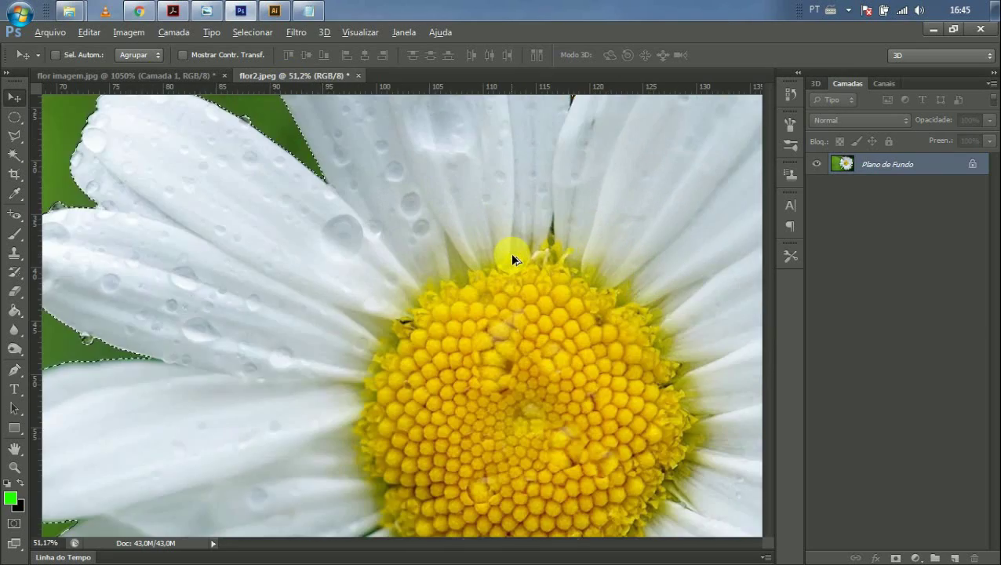
scroll(512, 259, "up", 5)
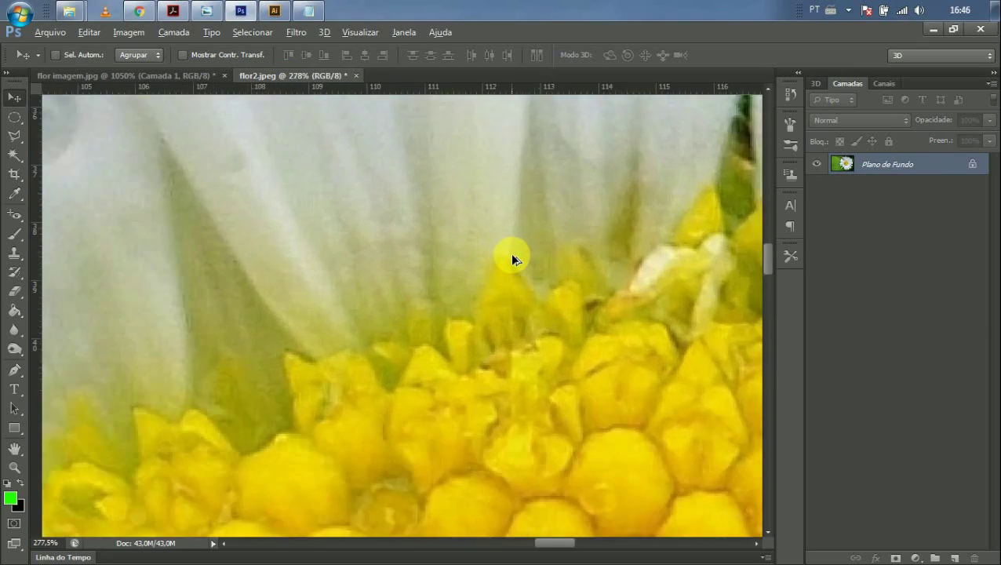
scroll(512, 259, "up", 4)
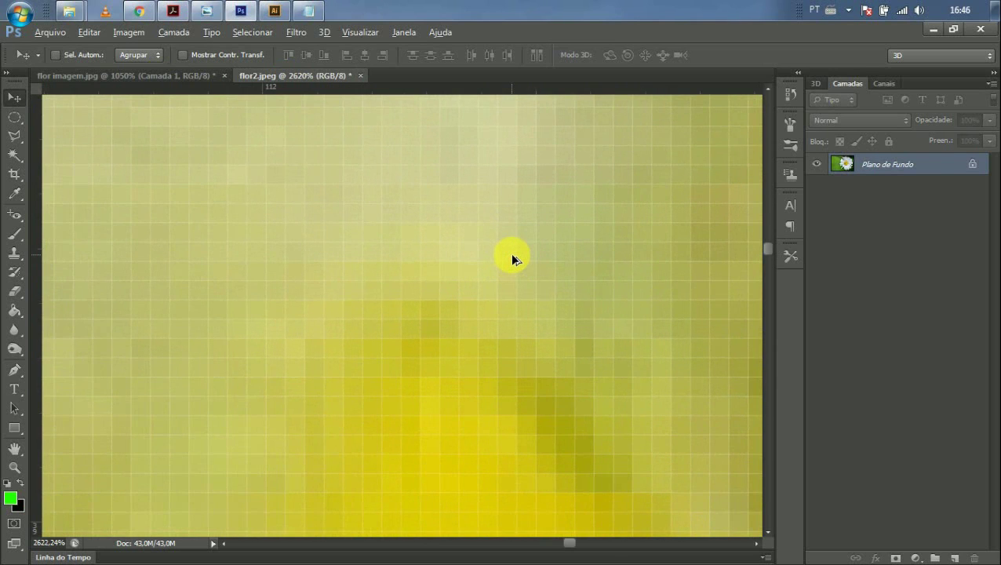
scroll(482, 278, "down", 5)
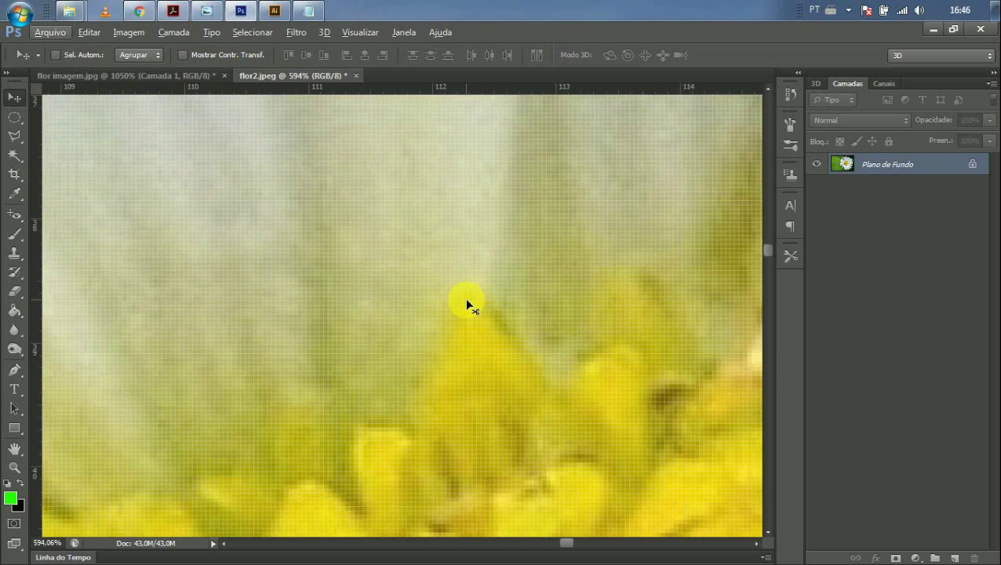
scroll(466, 303, "down", 6)
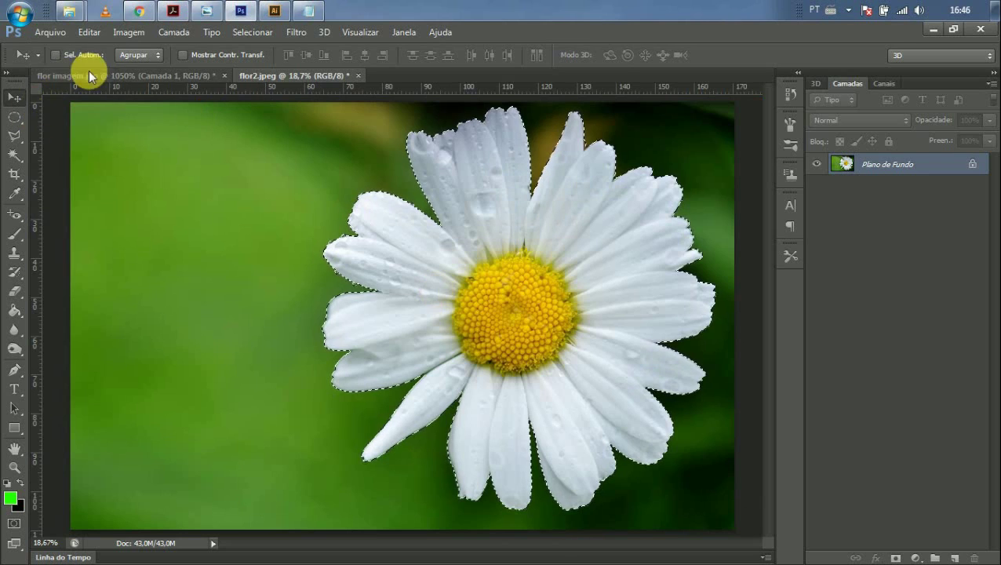
Step: Return to flor imagem.jpg and move the oversized daisy layer left across the photo
left_click(102, 74)
scroll(543, 342, "down", 5)
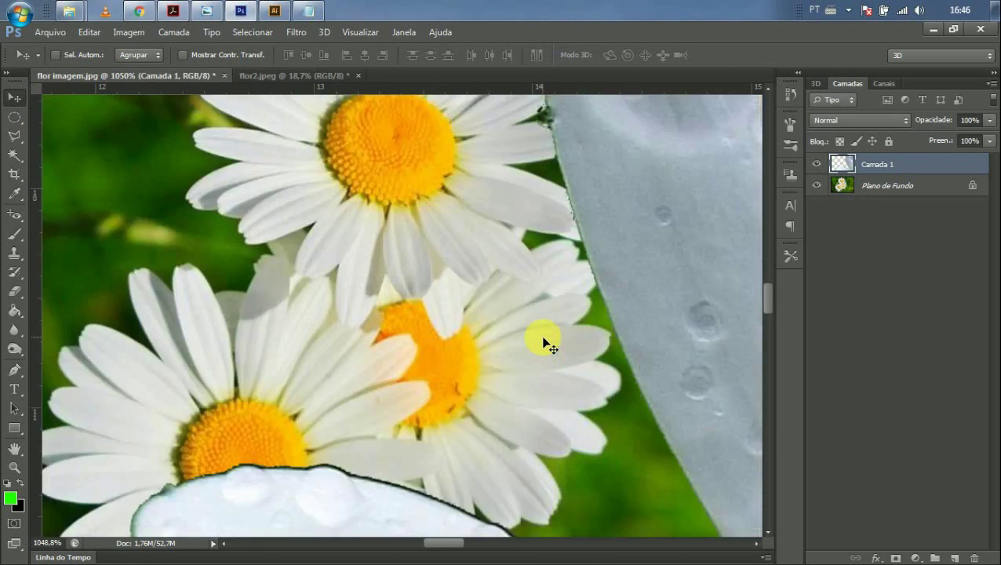
left_click_drag(612, 330, 287, 302)
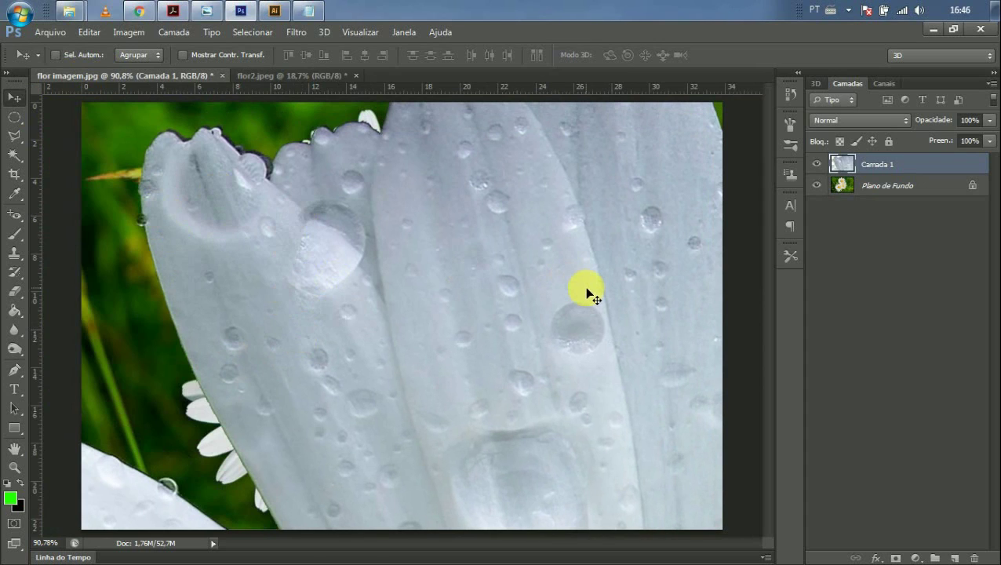
scroll(588, 292, "down", 4)
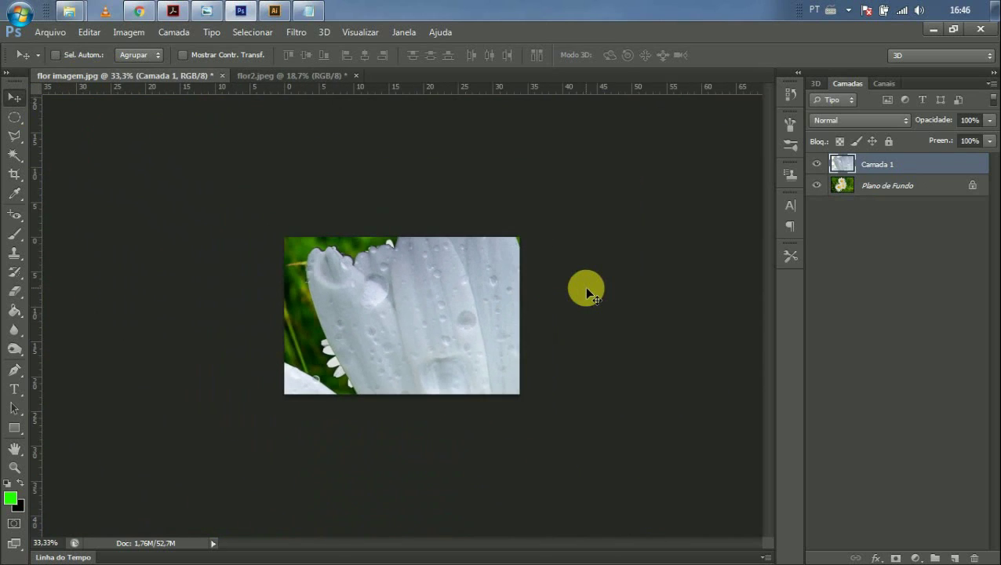
scroll(587, 292, "down", 3)
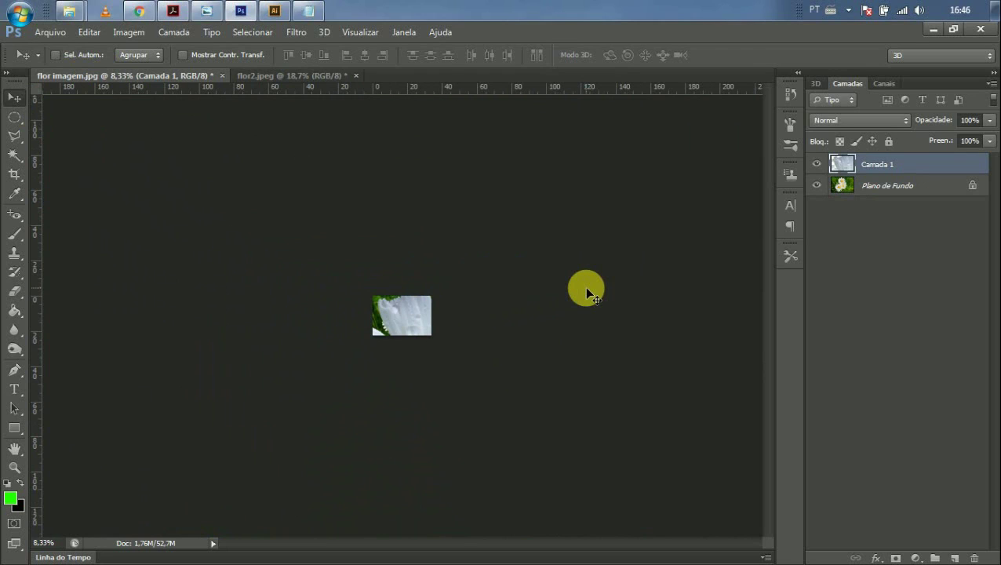
Step: Try shrinking the daisy layer's width and height separately with Free Transform and discard the transformation
key("ctrl+t")
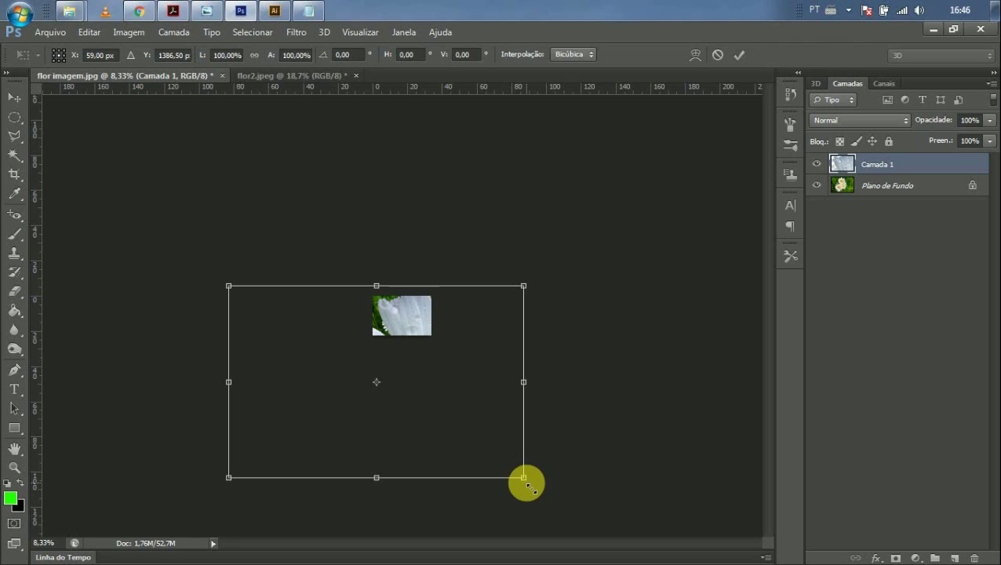
left_click_drag(525, 382, 355, 376)
left_click_drag(287, 480, 289, 352)
key("ctrl+z")
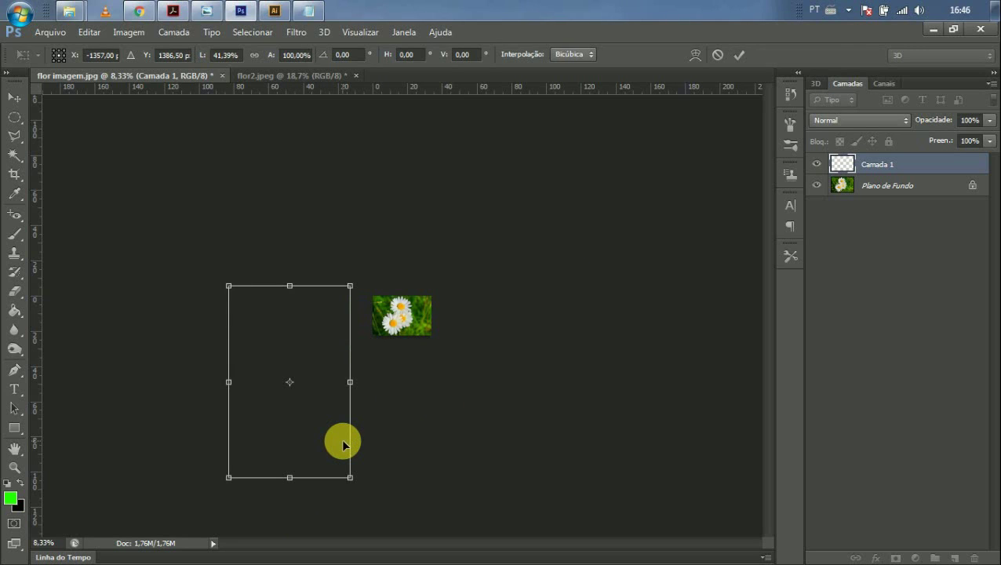
key("ctrl+z")
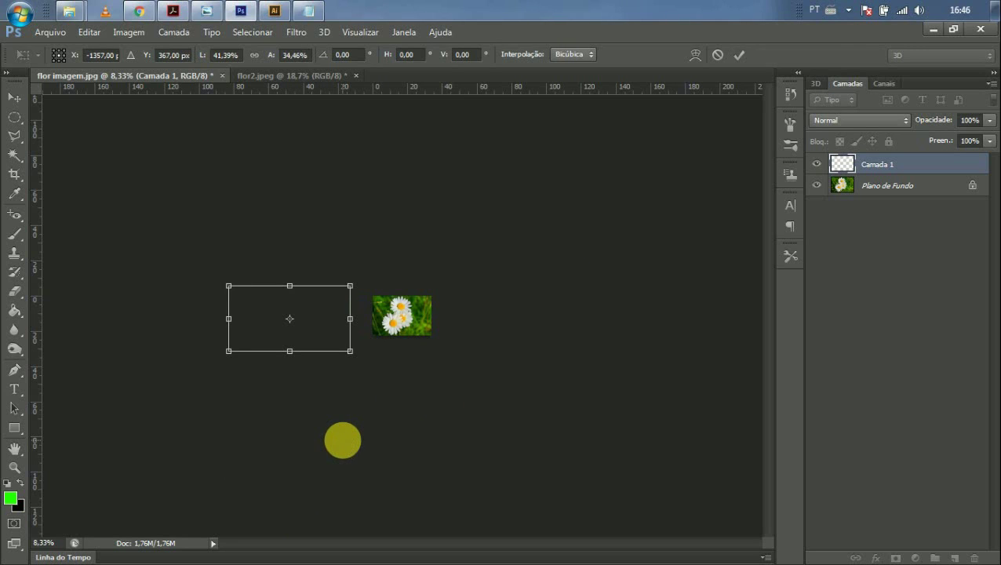
key("Return")
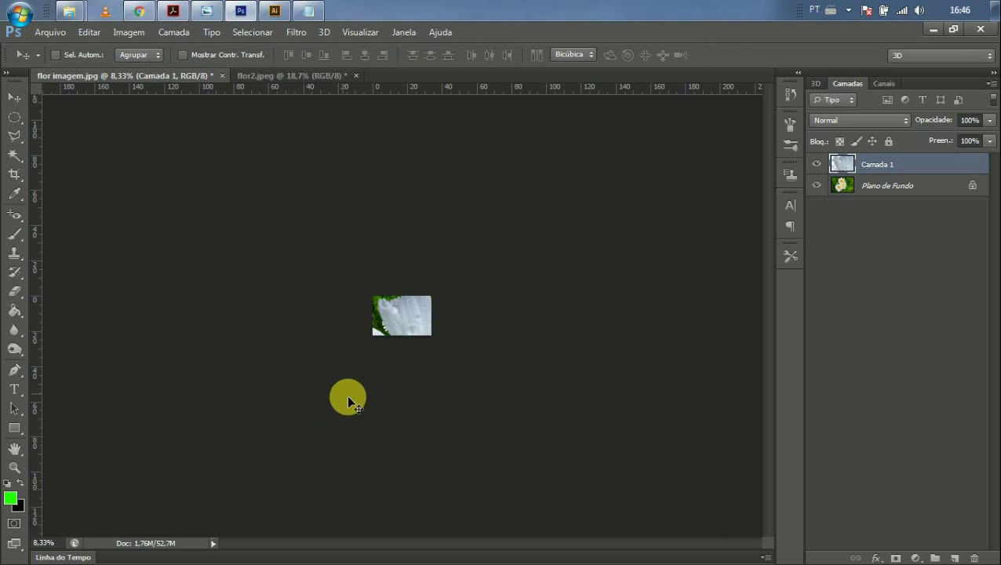
Step: Scale the oversized daisy layer down proportionally to about 21.3% with Free Transform
key("ctrl+t")
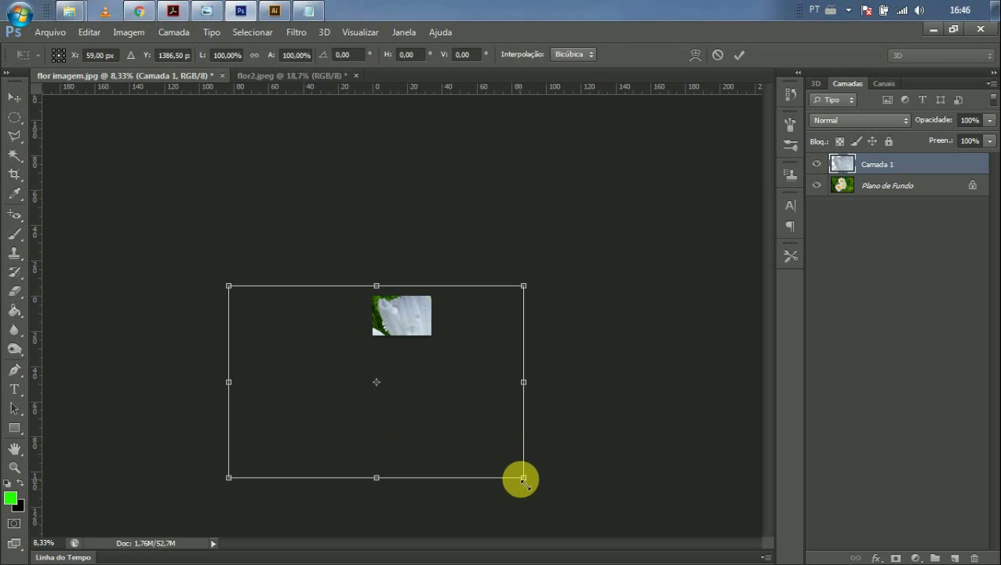
left_click_drag(521, 476, 399, 312)
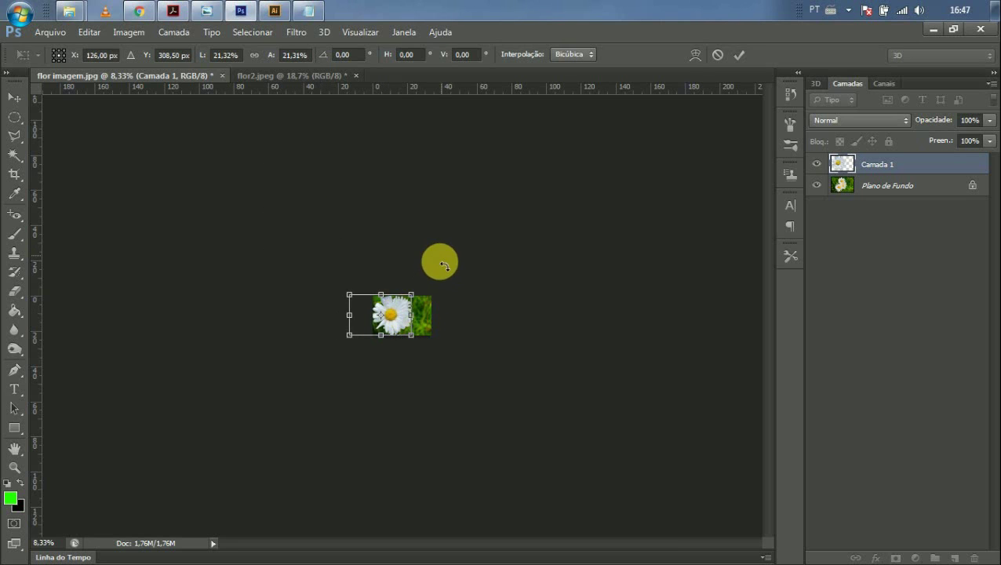
scroll(422, 295, "up", 10)
scroll(394, 310, "up", 5)
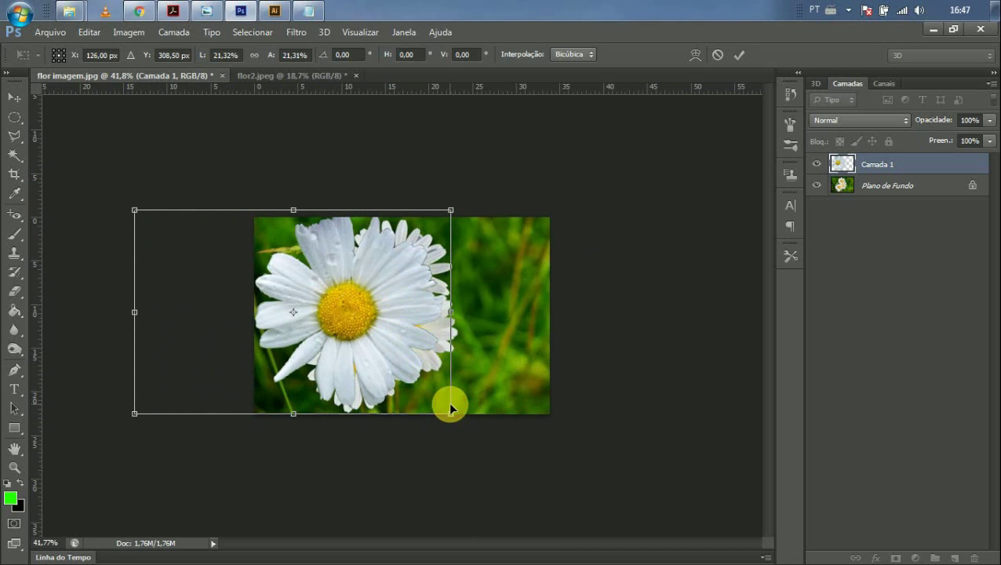
left_click_drag(452, 408, 334, 307)
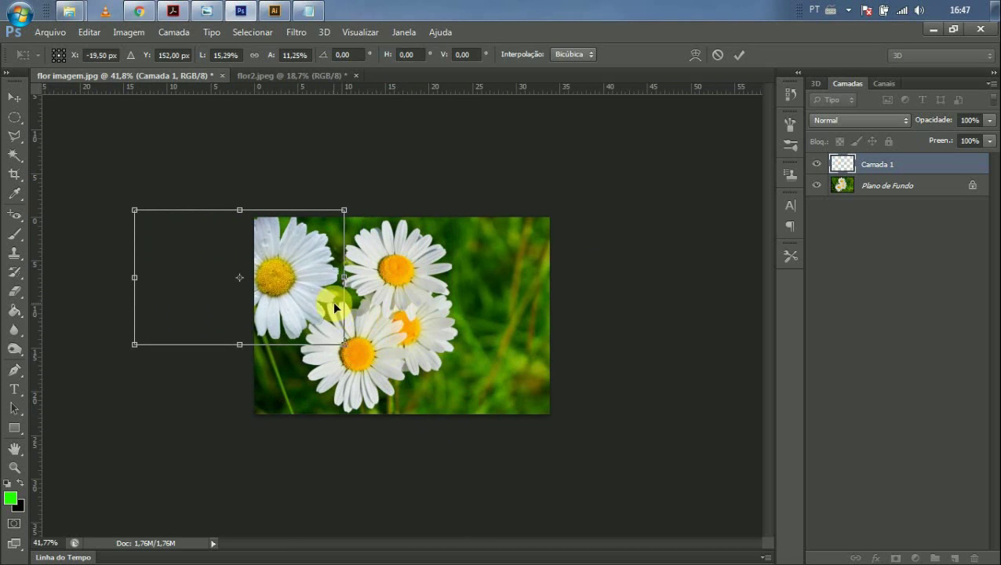
key("ctrl+z")
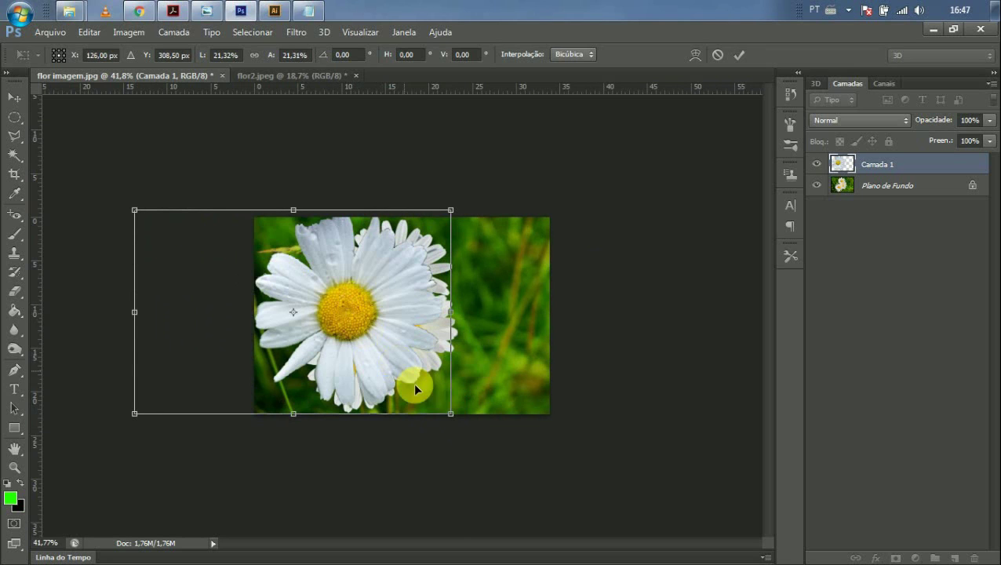
Step: Shrink the daisy further to about 9.5%, position it beside the upper and lower daisies, and apply the transformation
left_click_drag(451, 413, 334, 299)
key("ctrl+plus")
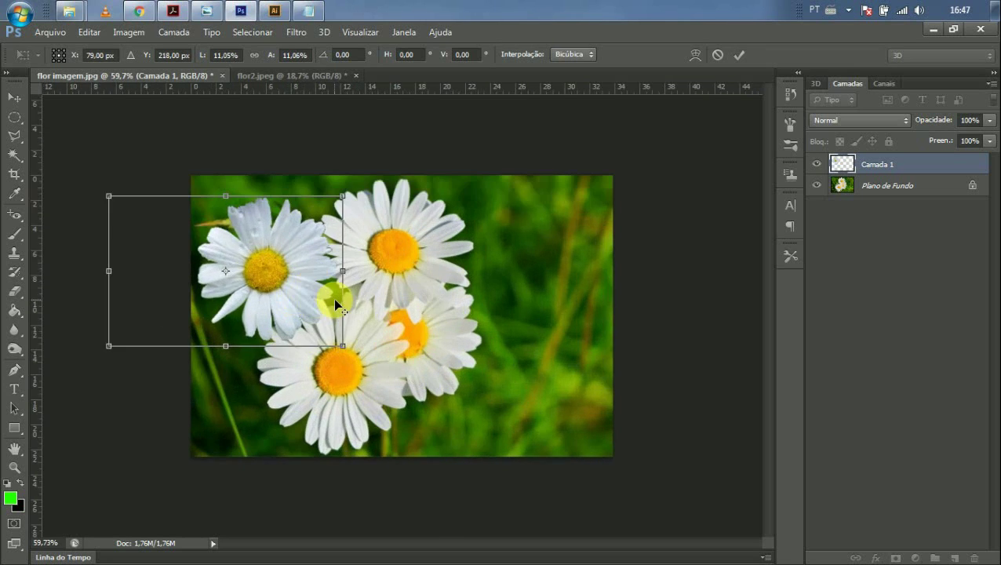
key("ctrl+plus")
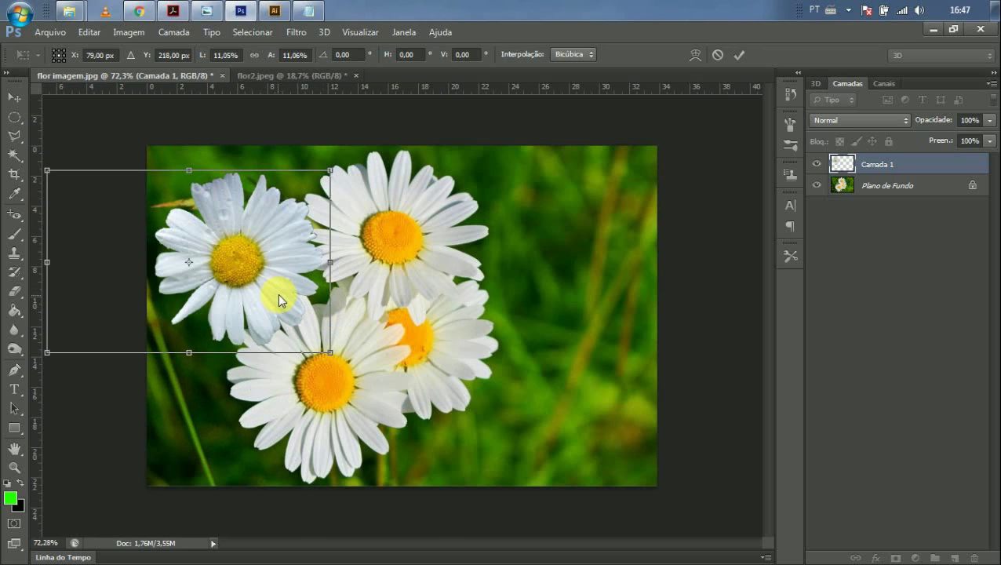
left_click_drag(278, 293, 306, 303)
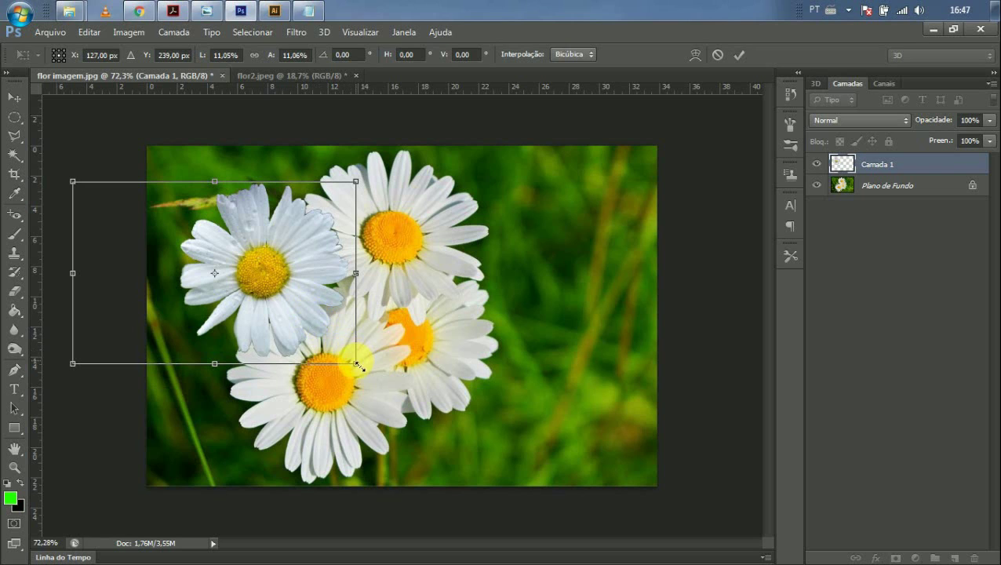
left_click_drag(357, 364, 317, 339)
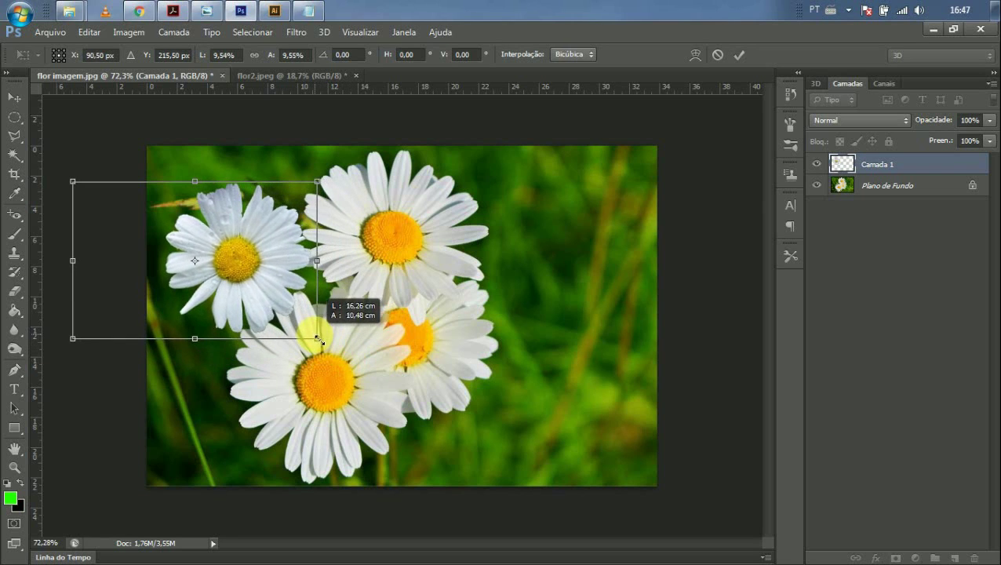
left_click_drag(276, 290, 304, 301)
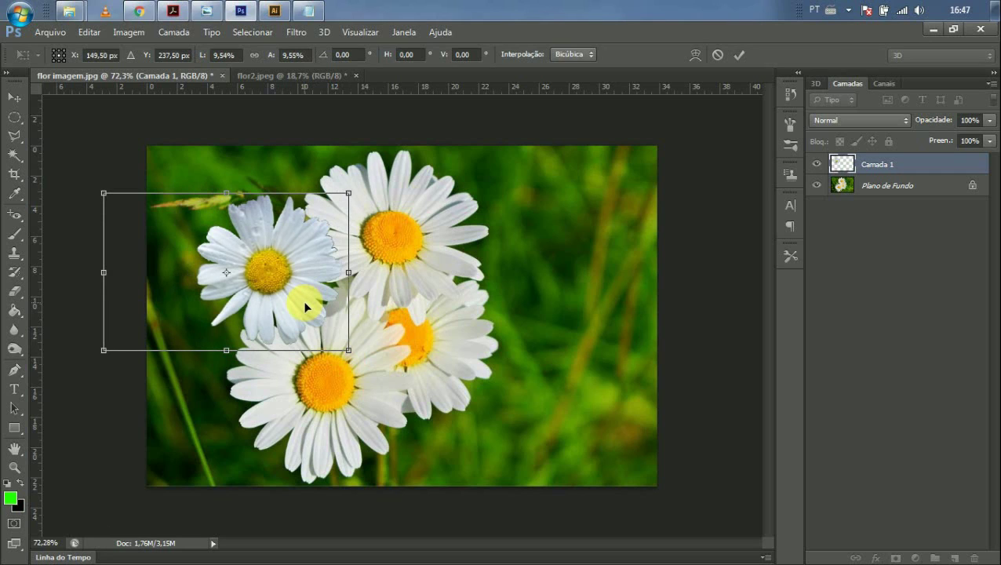
key("Return")
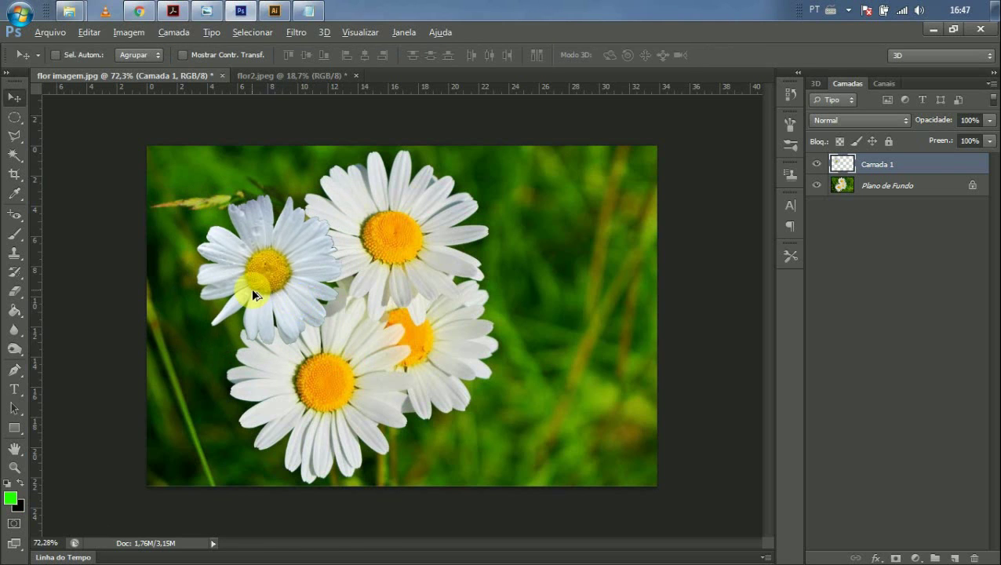
scroll(253, 288, "up", 6)
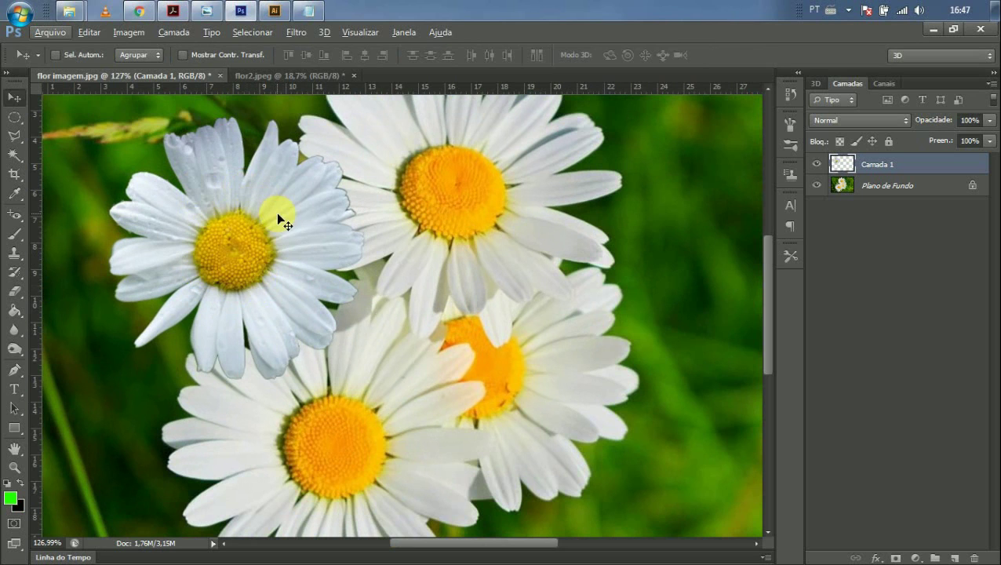
scroll(354, 230, "up", 8)
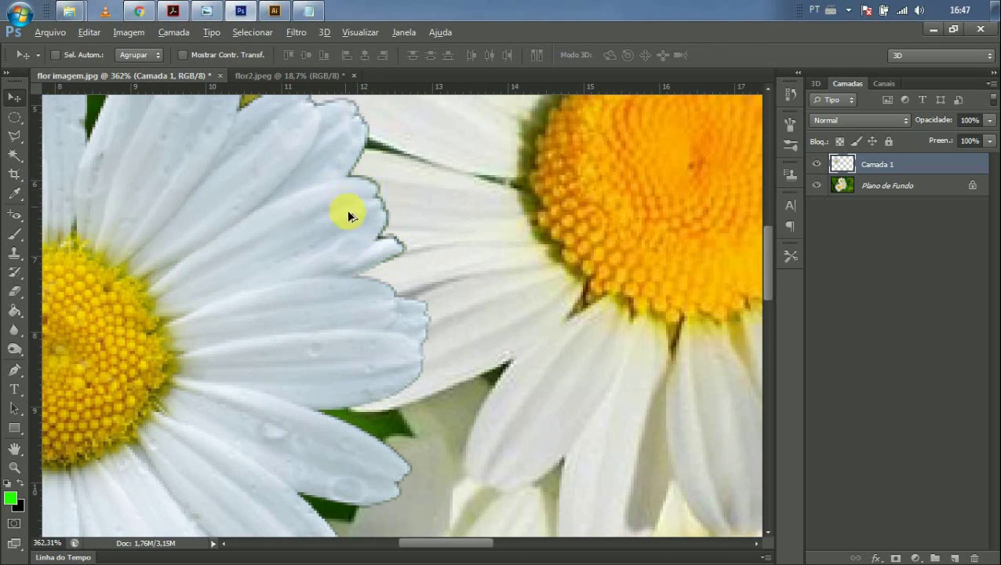
scroll(355, 221, "down", 8)
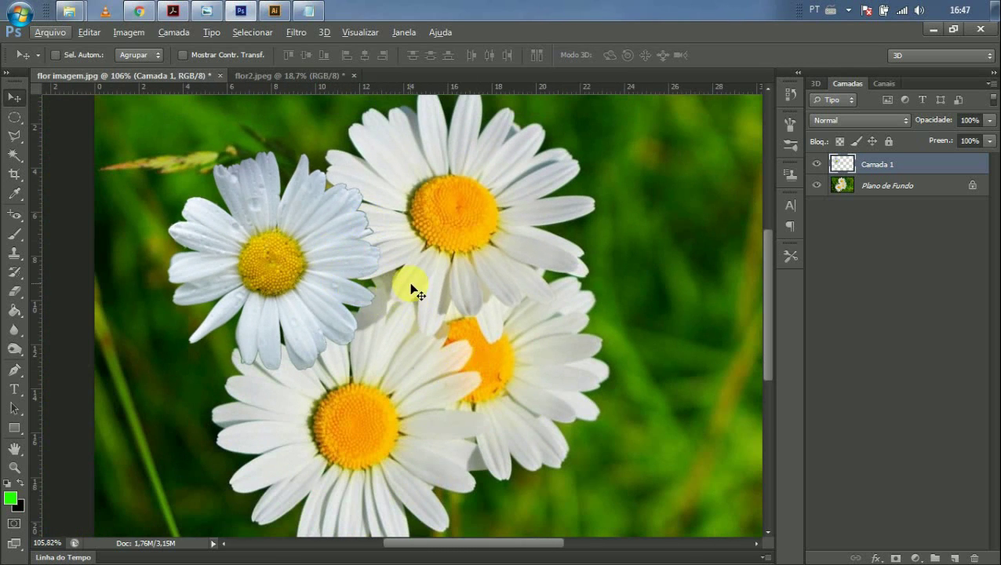
key("ctrl+l")
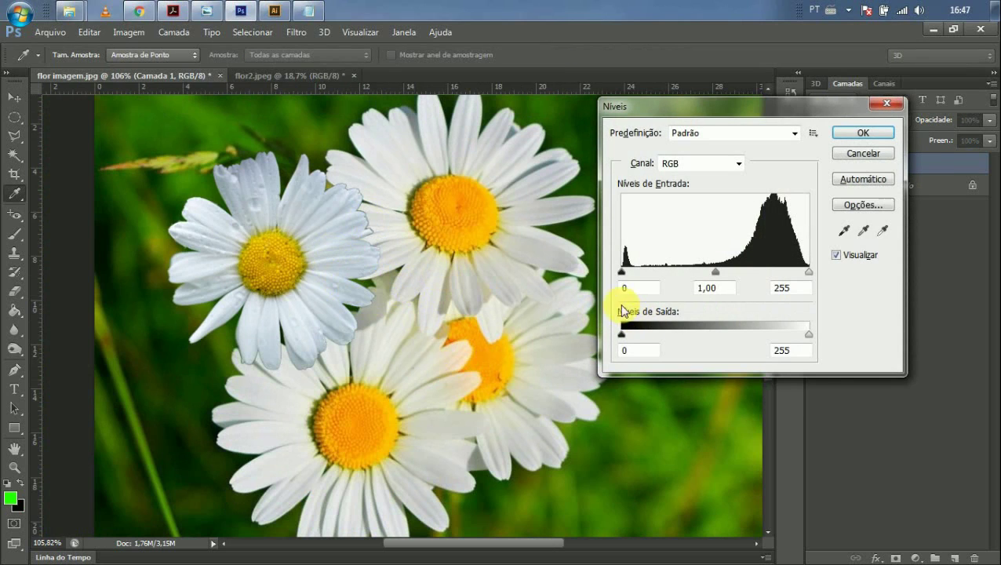
mouse_move(622, 272)
left_mouse_down()
mouse_move(637, 275)
mouse_move(624, 273)
left_mouse_up()
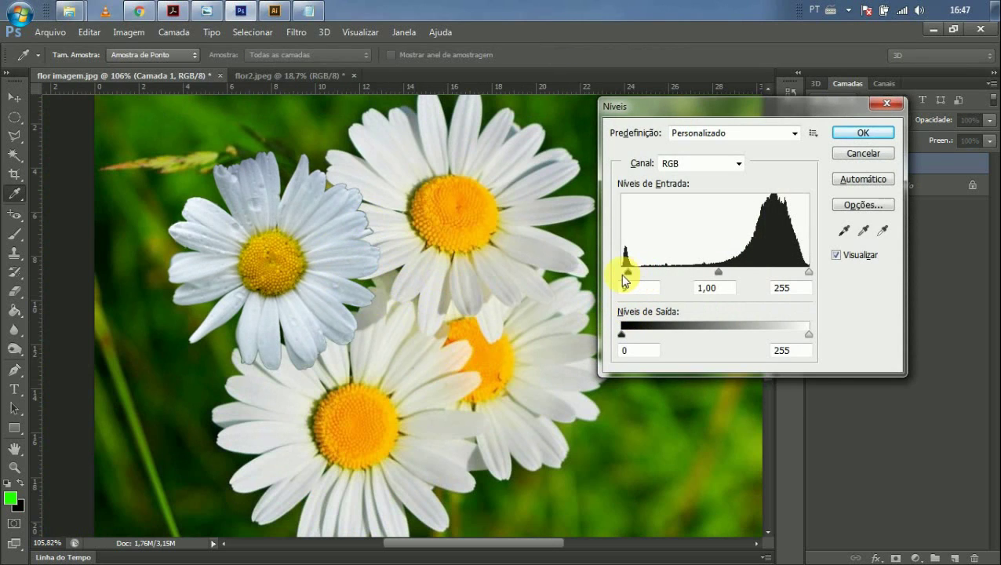
left_click_drag(809, 272, 794, 273)
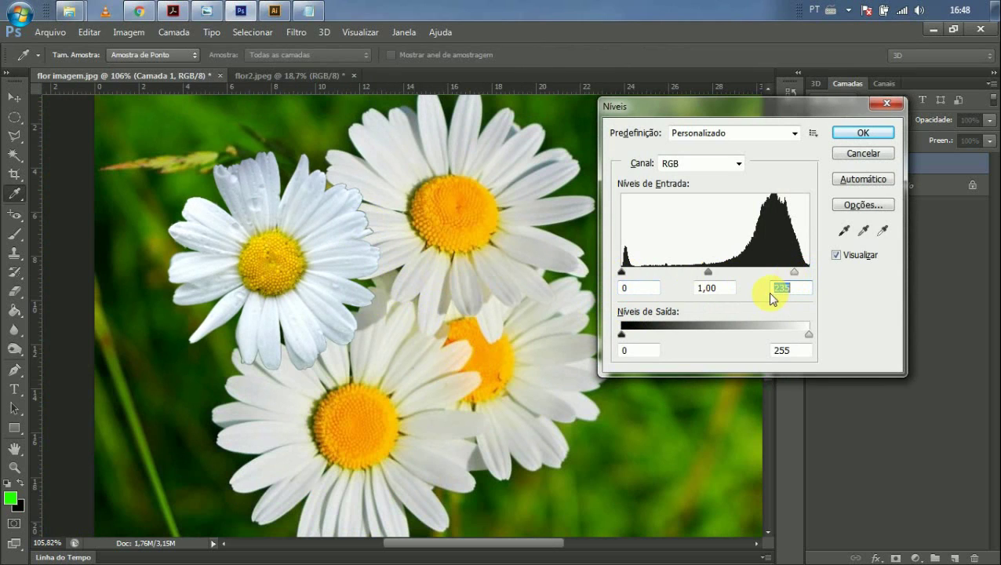
left_click(885, 103)
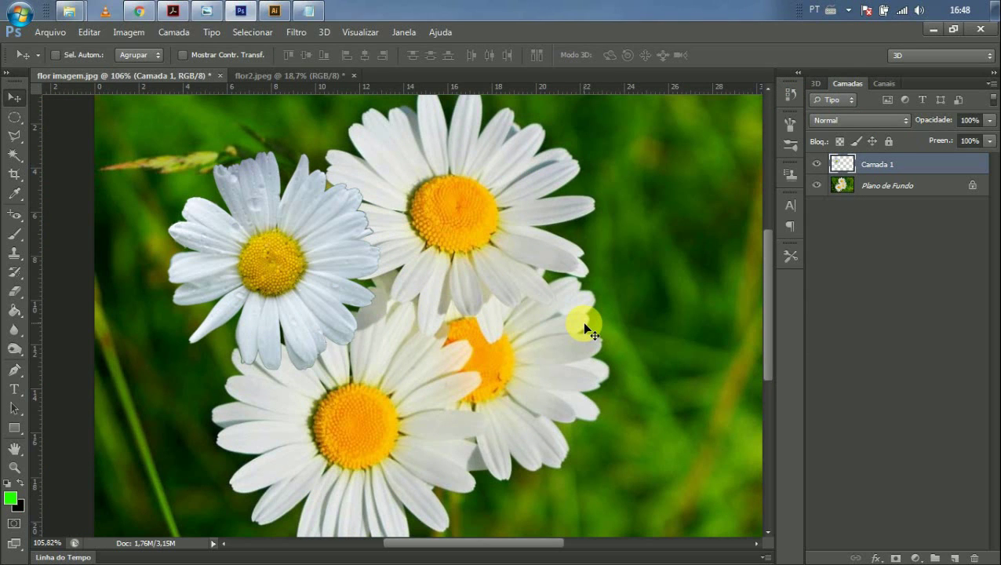
Step: Brighten the added daisy layer with Levels, setting the white input level to 224
key("ctrl+l")
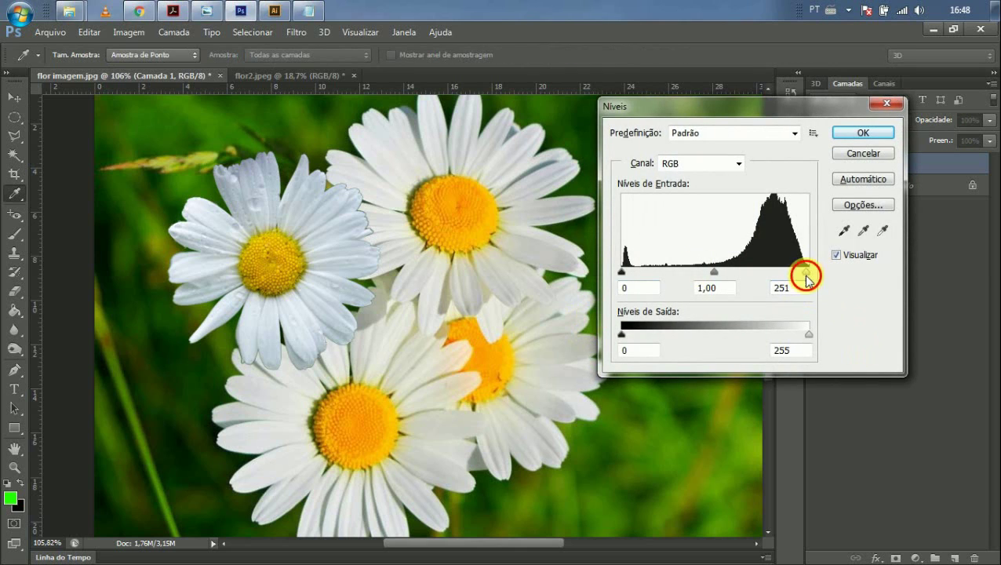
left_click_drag(807, 273, 787, 277)
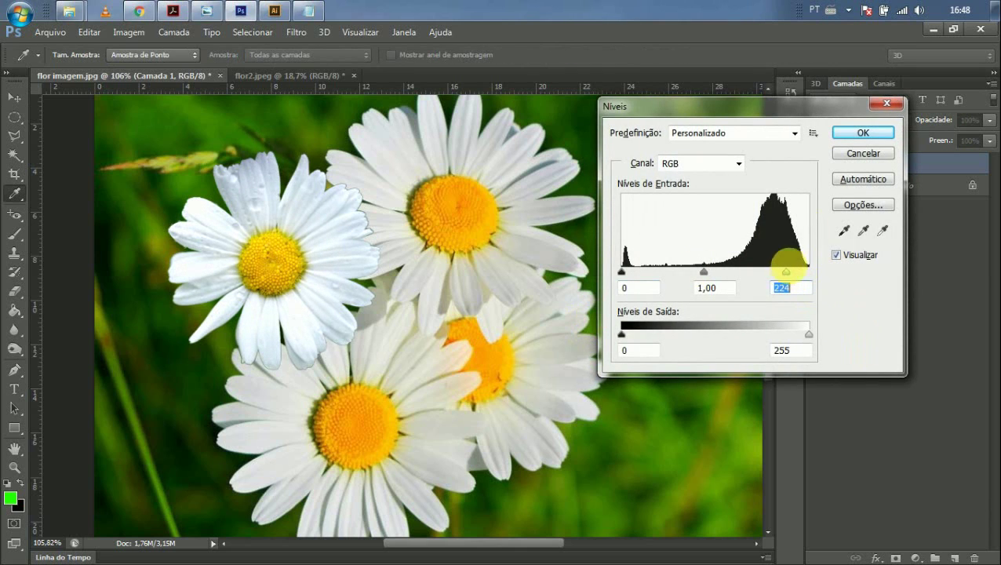
left_click(863, 132)
key("v")
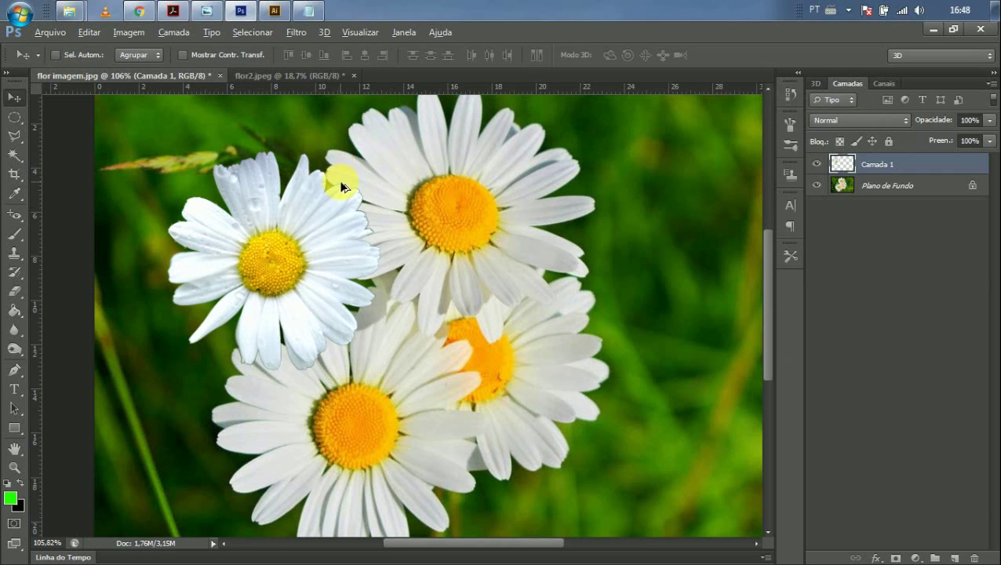
Step: Erase the dark fringe along the tips of the added daisy's upper-right petals with a 6 px Eraser
scroll(339, 179, "up", 10)
scroll(345, 186, "up", 2)
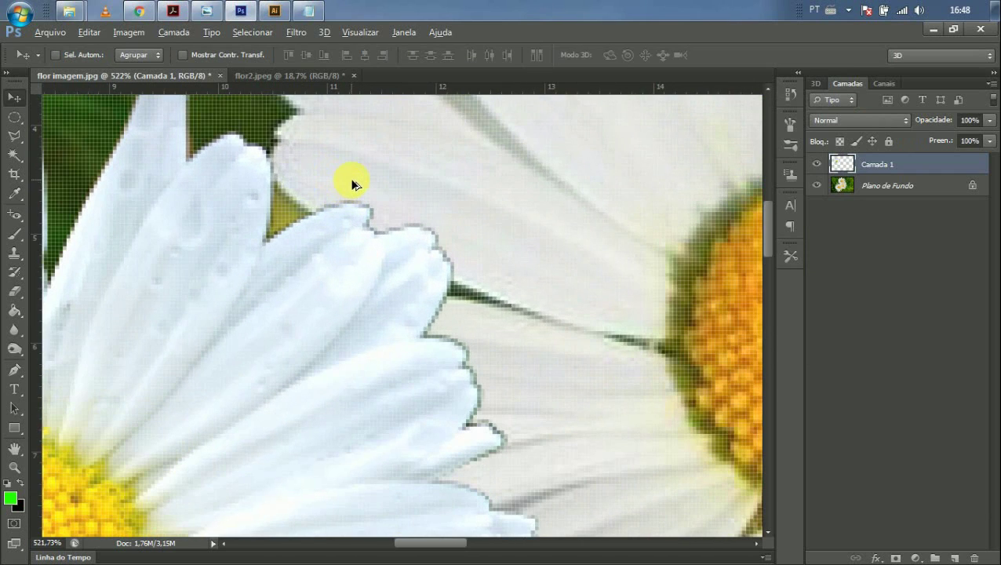
left_click(15, 290)
right_click(302, 229)
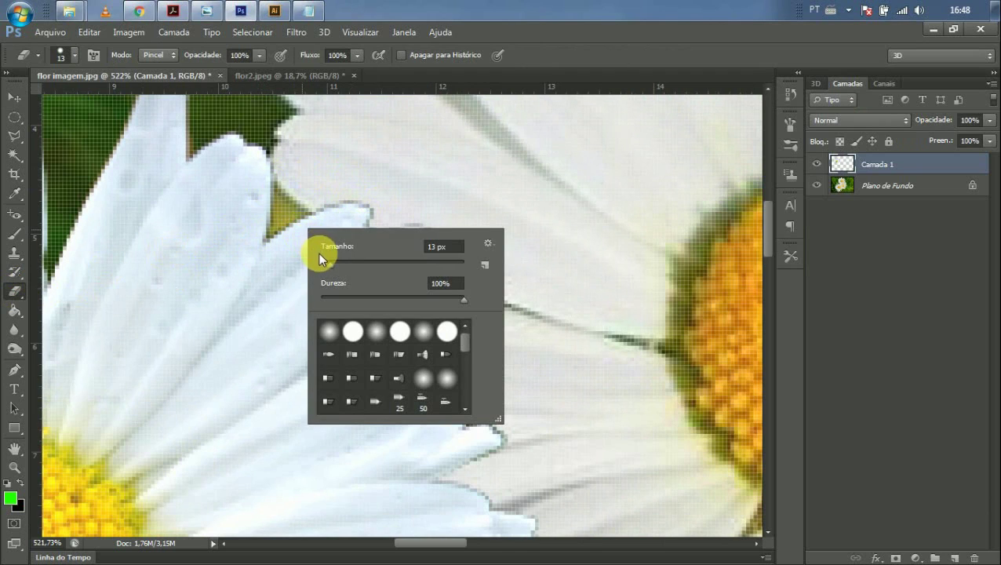
left_click_drag(328, 264, 324, 259)
left_click(292, 216)
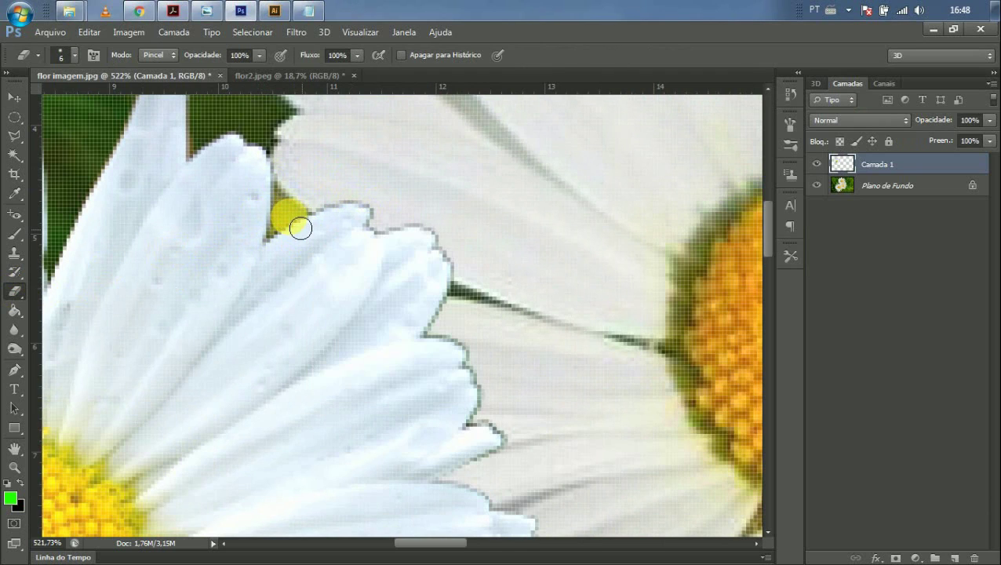
mouse_move(307, 224)
left_mouse_down()
mouse_move(366, 206)
mouse_move(383, 232)
mouse_move(431, 230)
mouse_move(448, 241)
mouse_move(463, 282)
mouse_move(440, 347)
mouse_move(466, 350)
mouse_move(483, 371)
mouse_move(493, 414)
mouse_move(480, 439)
mouse_move(514, 441)
mouse_move(462, 484)
left_mouse_up()
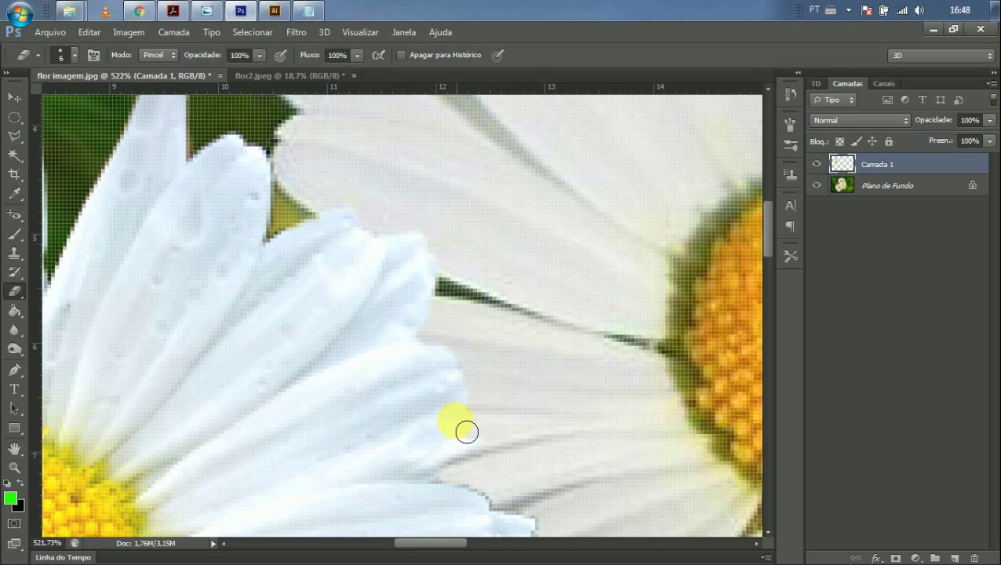
Step: Continue erasing the dark fringe around the next petal below, where the added daisy overlaps the upper daisy, and check the whole montage
left_click_drag(540, 411, 461, 210)
mouse_move(374, 270)
left_mouse_down()
mouse_move(411, 299)
mouse_move(434, 327)
mouse_move(463, 331)
mouse_move(471, 369)
mouse_move(461, 421)
mouse_move(455, 439)
mouse_move(423, 460)
mouse_move(368, 483)
mouse_move(298, 477)
left_mouse_up()
key("ctrl+z")
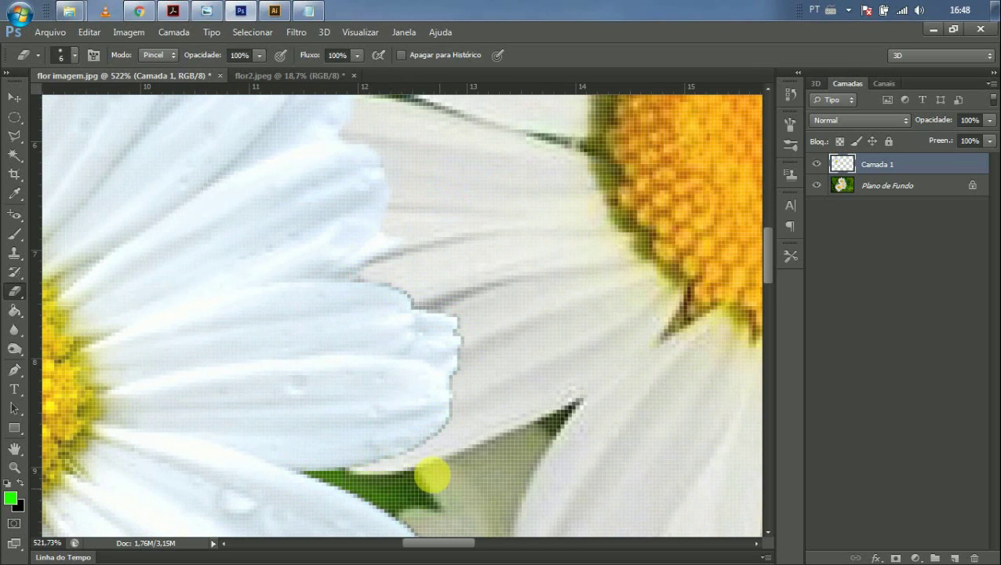
left_click_drag(511, 445, 514, 399)
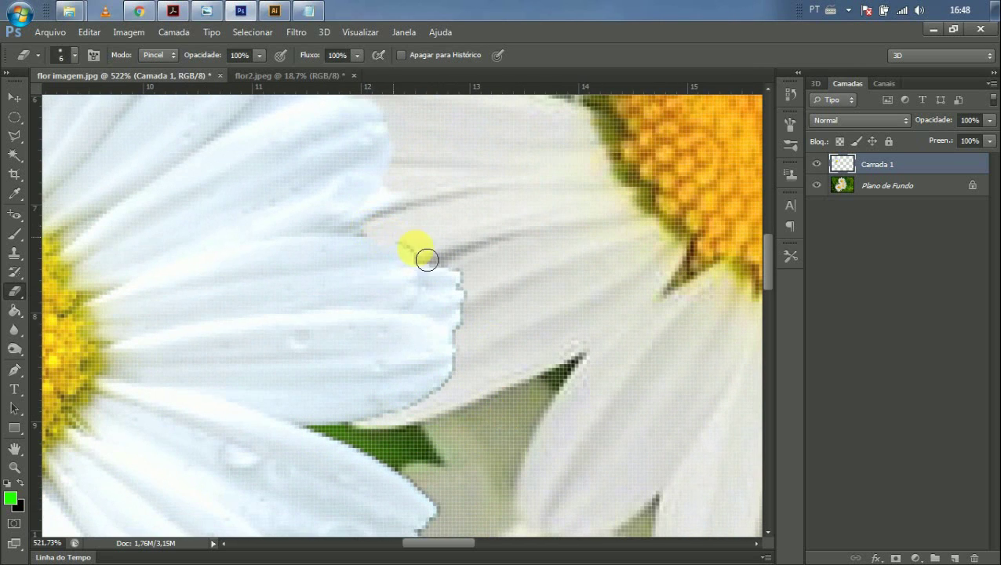
mouse_move(457, 279)
left_mouse_down()
mouse_move(474, 303)
mouse_move(474, 353)
mouse_move(459, 396)
mouse_move(431, 420)
mouse_move(381, 434)
left_mouse_up()
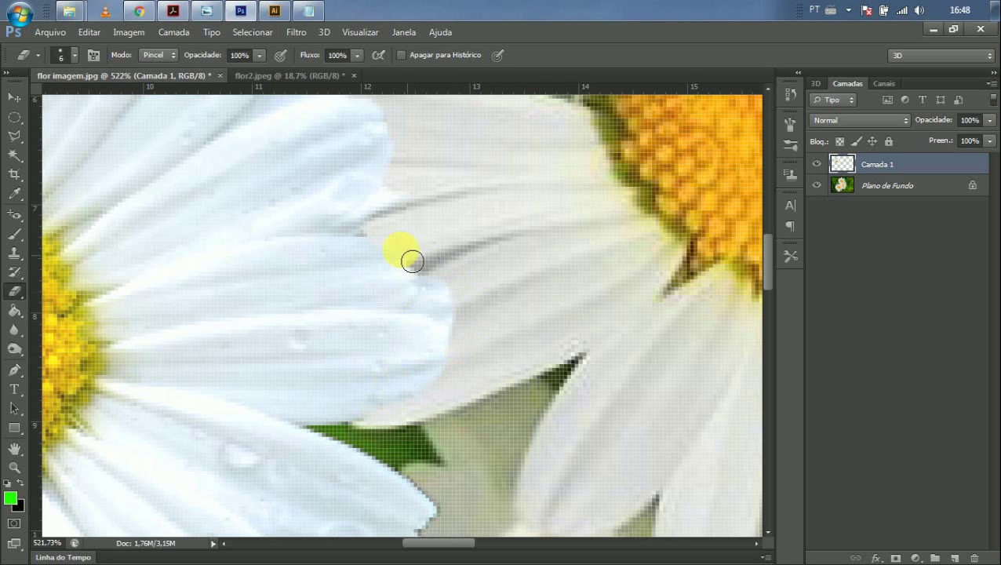
left_click_drag(412, 261, 383, 246)
key("ctrl+0")
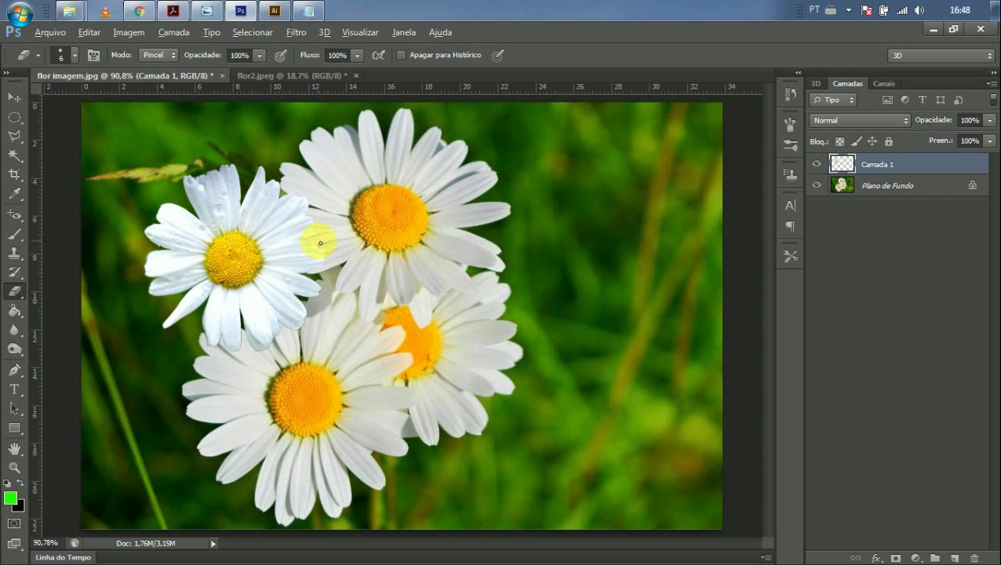
scroll(320, 238, "up", 2)
key("alt")
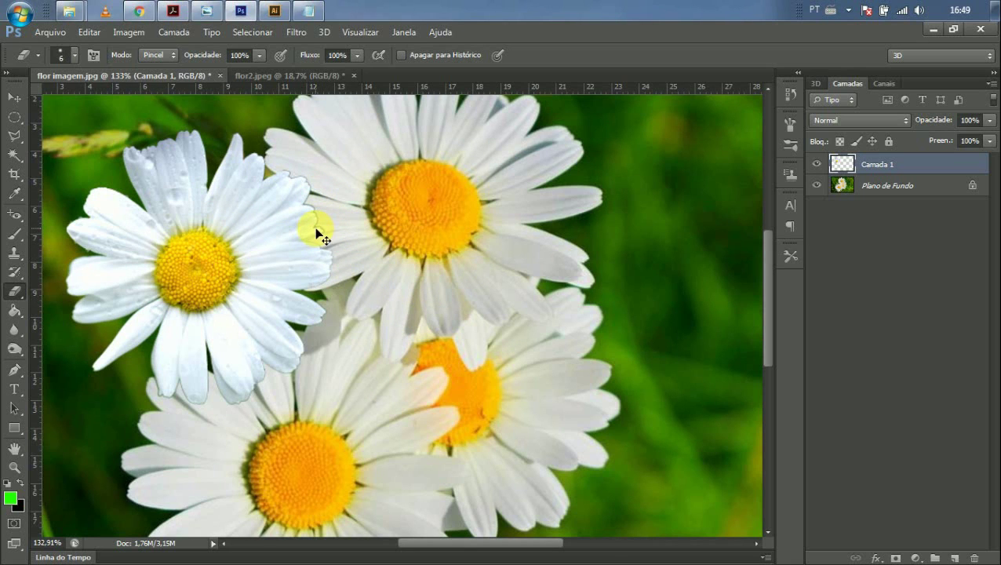
scroll(318, 231, "down", 2)
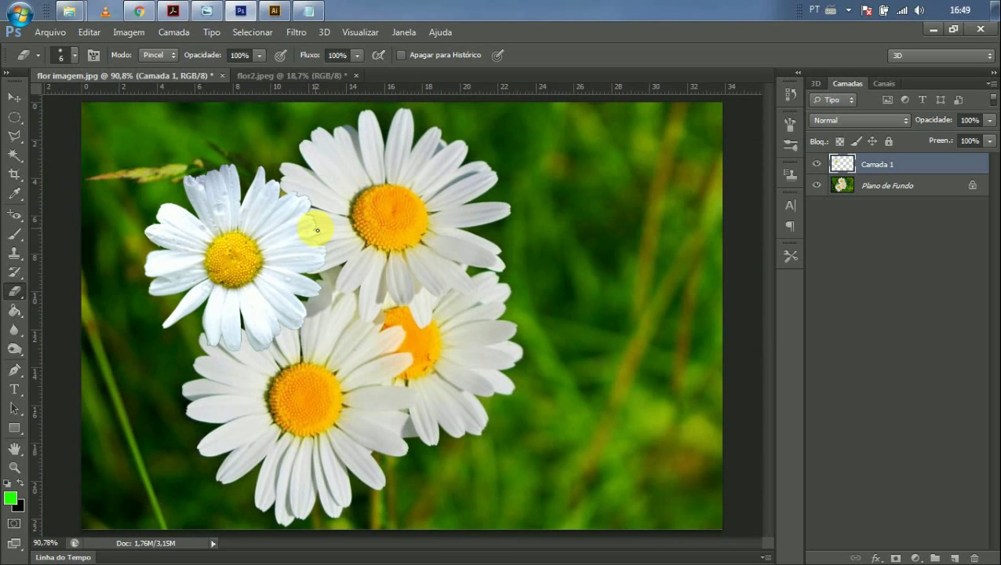